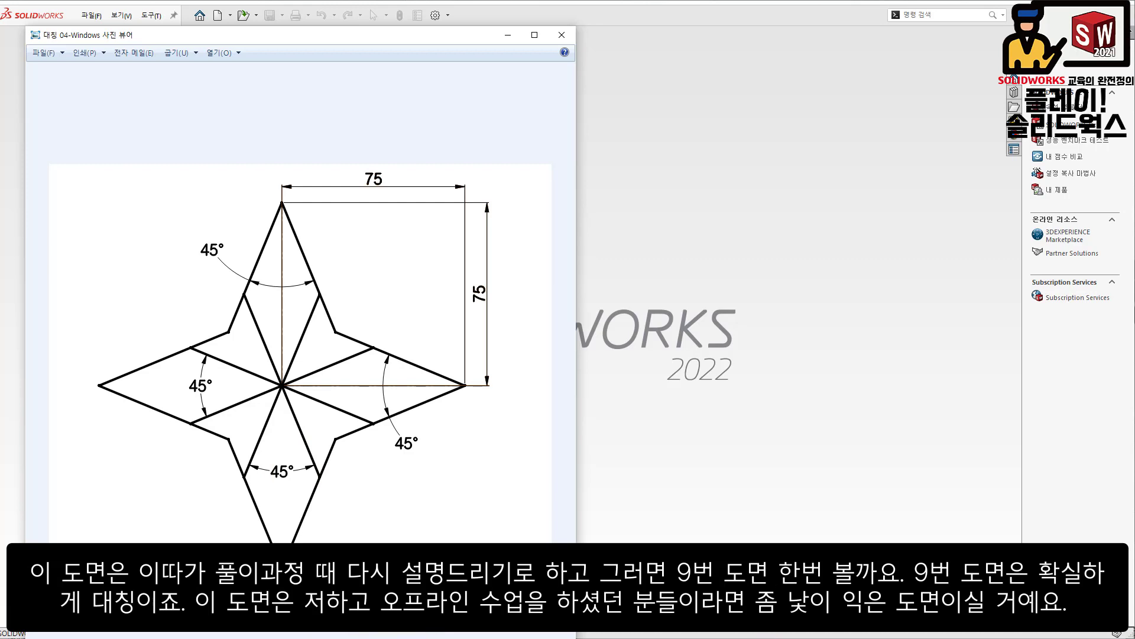
Step: Switch to SOLIDWORKS and create a new document from the standard part template
key("alt+Tab")
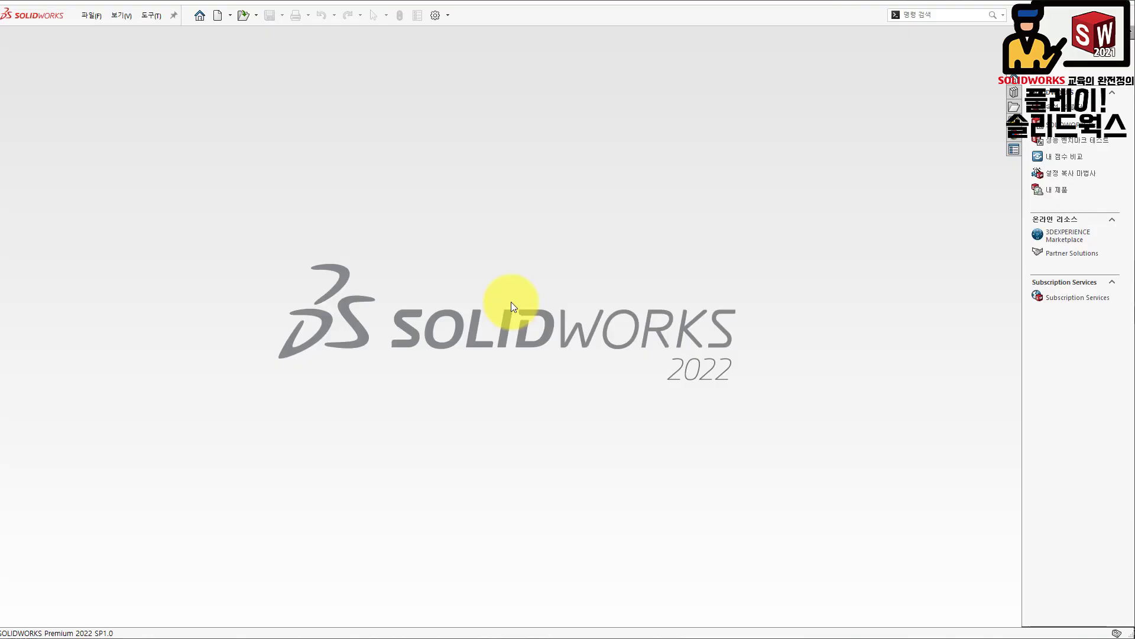
left_click(217, 15)
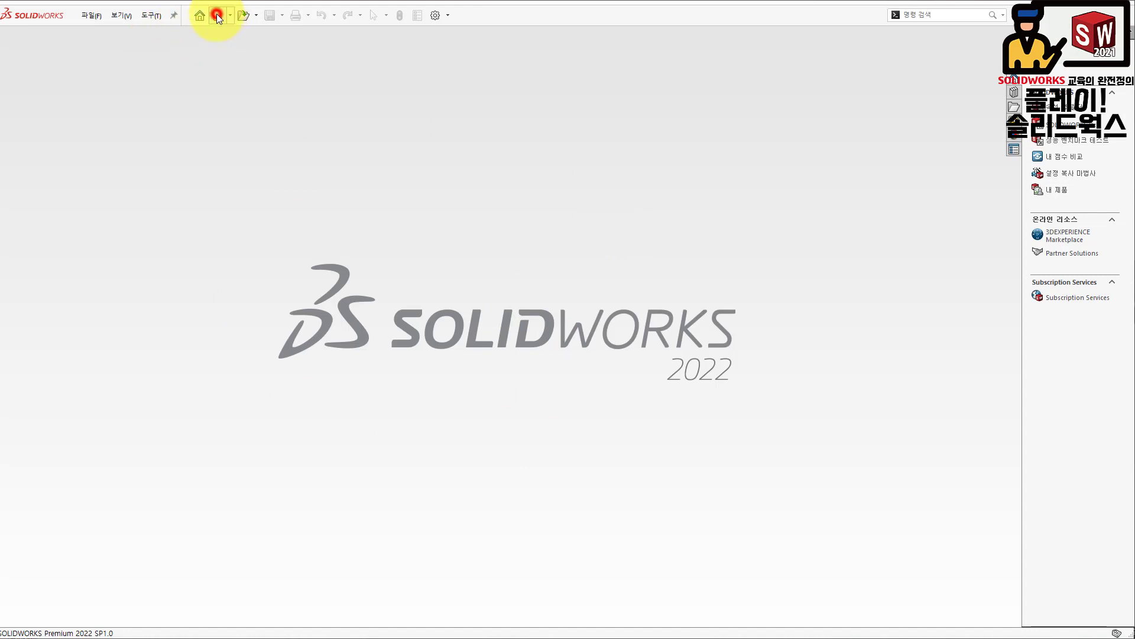
left_click(324, 152)
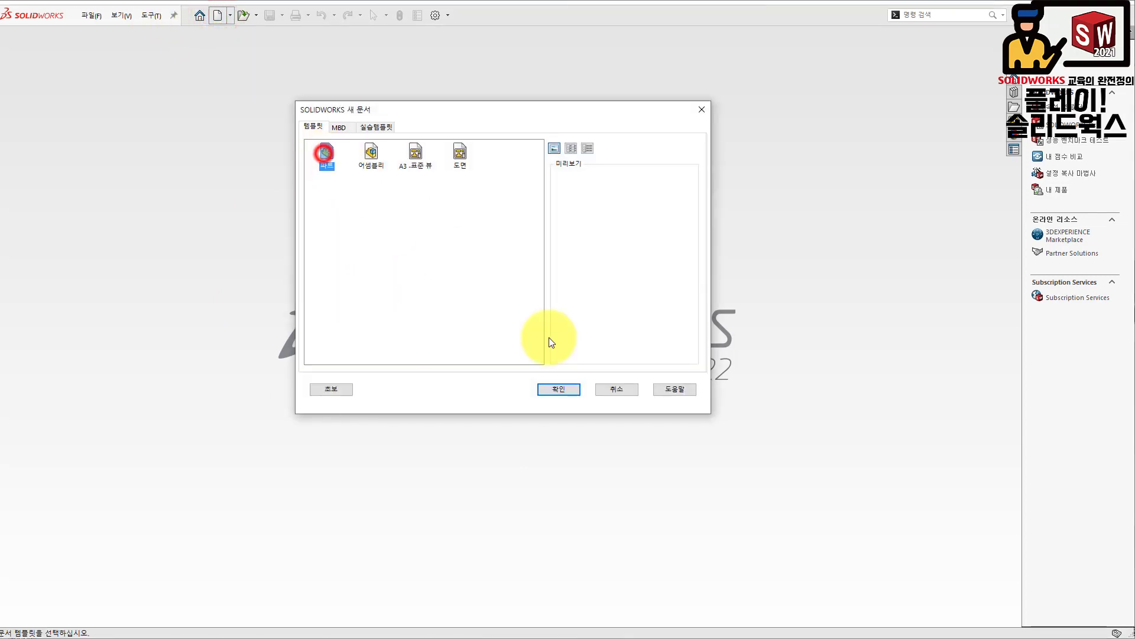
left_click(559, 389)
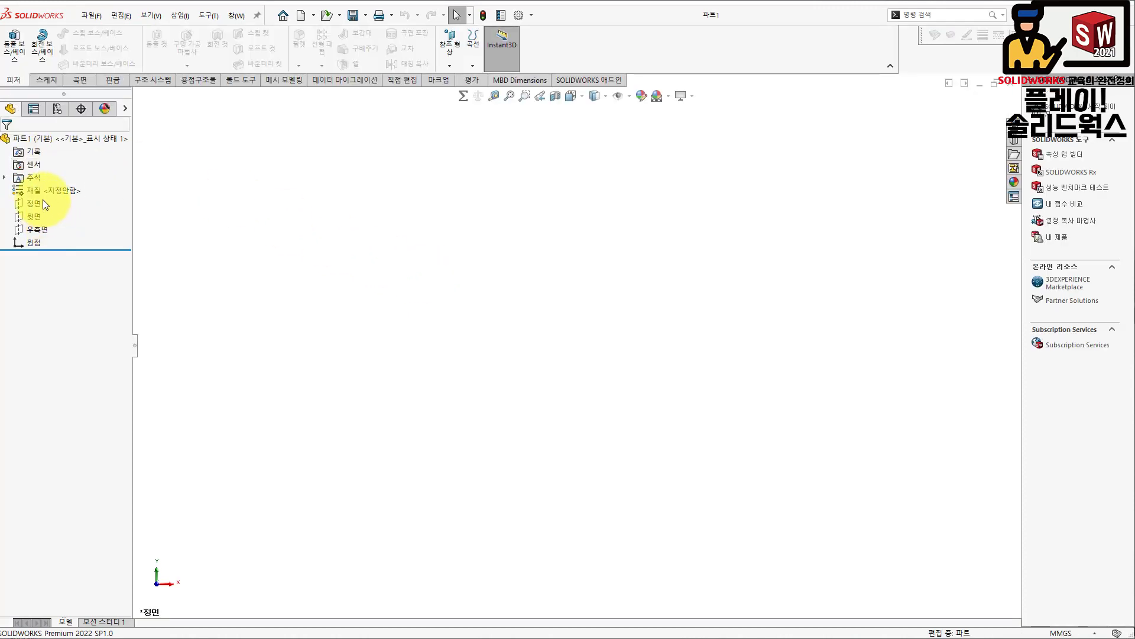
Step: Start a new sketch on the Front Plane and clear the plane selection
left_click(43, 204)
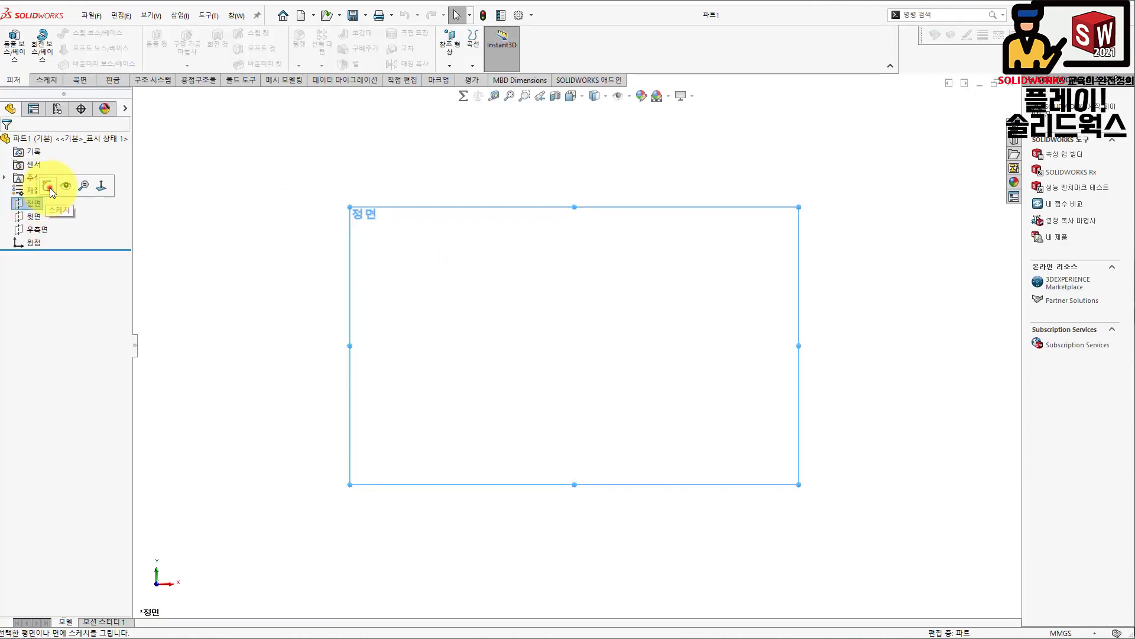
left_click(50, 188)
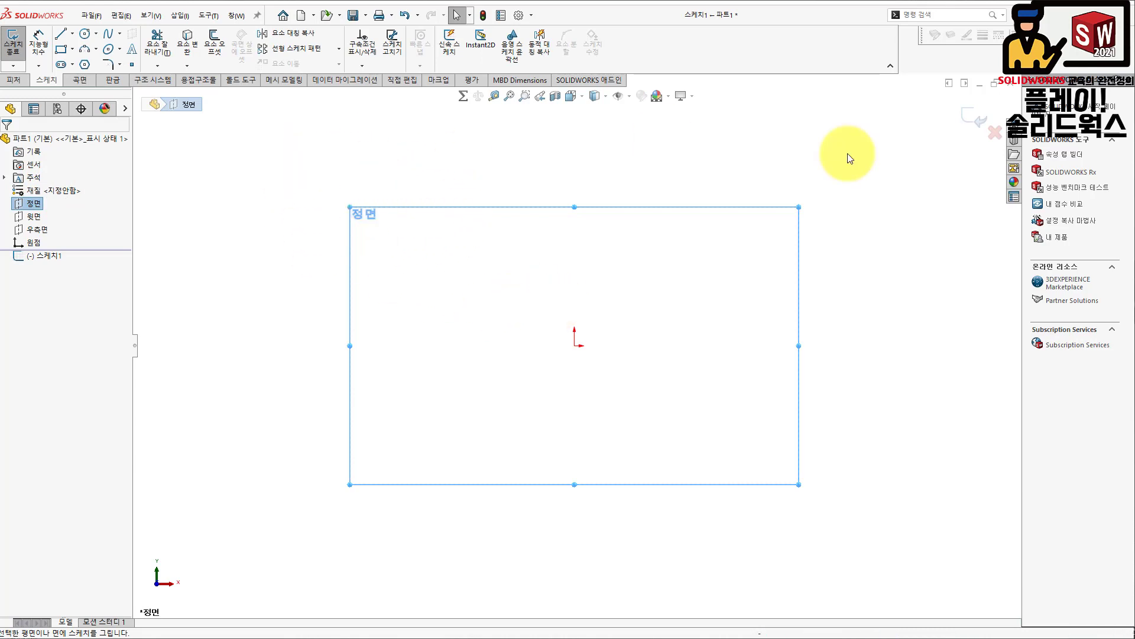
left_click(851, 169)
left_click(778, 247)
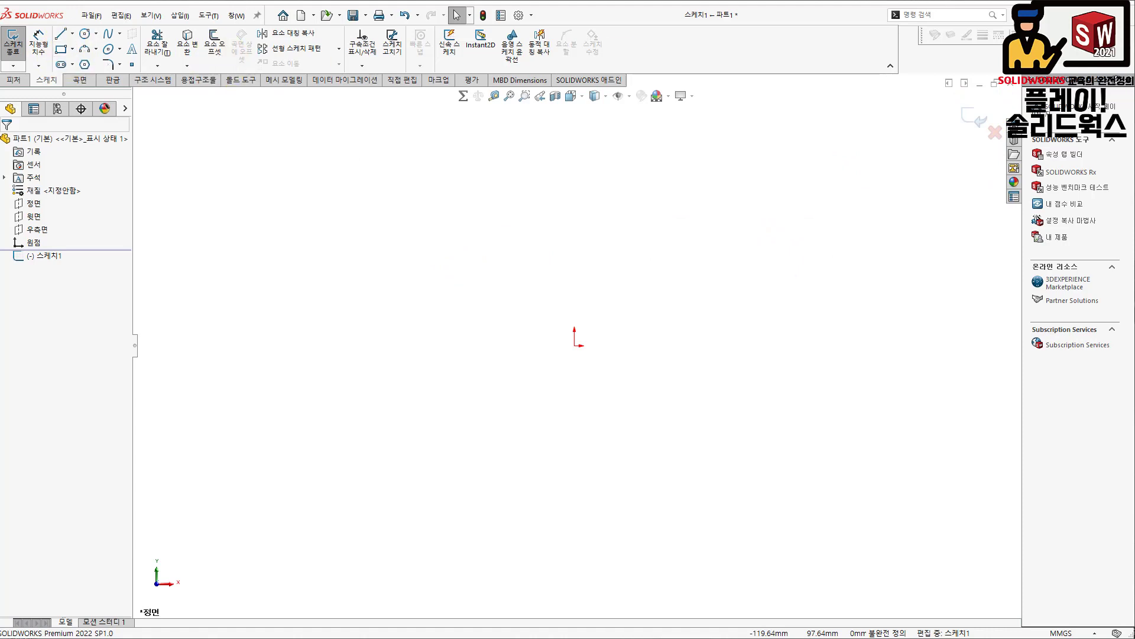
Step: Bring up the four-pointed star reference drawing in the photo viewer and examine its overall dimensions, angles and symmetry
key("alt+Tab")
left_click_drag(811, 36, 777, 41)
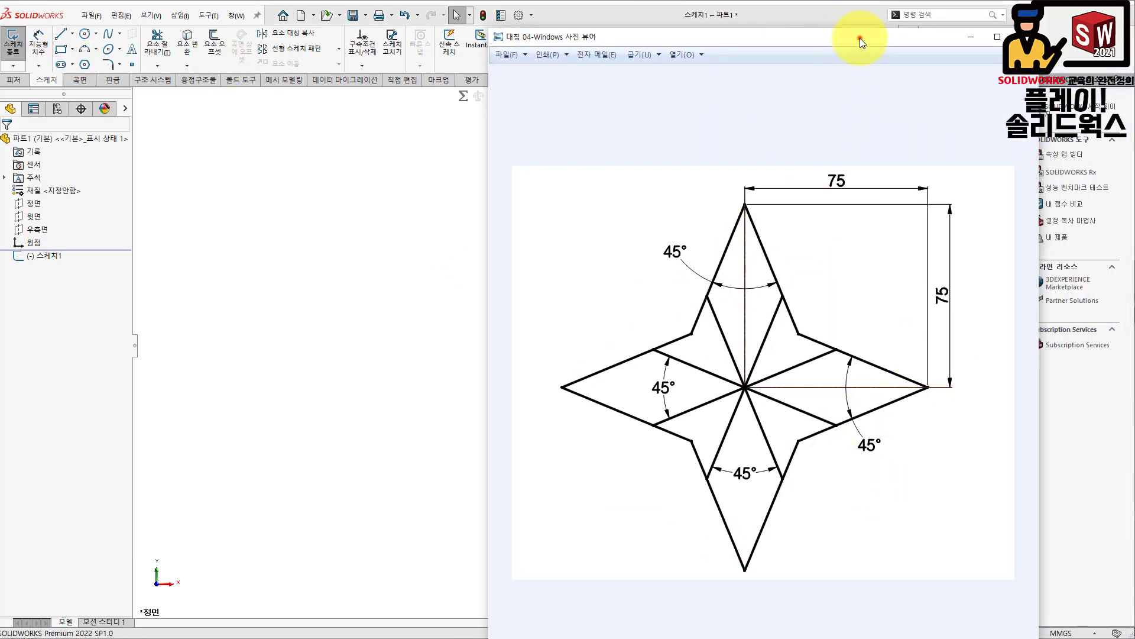
mouse_move(860, 28)
left_mouse_down()
mouse_move(860, 101)
mouse_move(855, 23)
left_mouse_up()
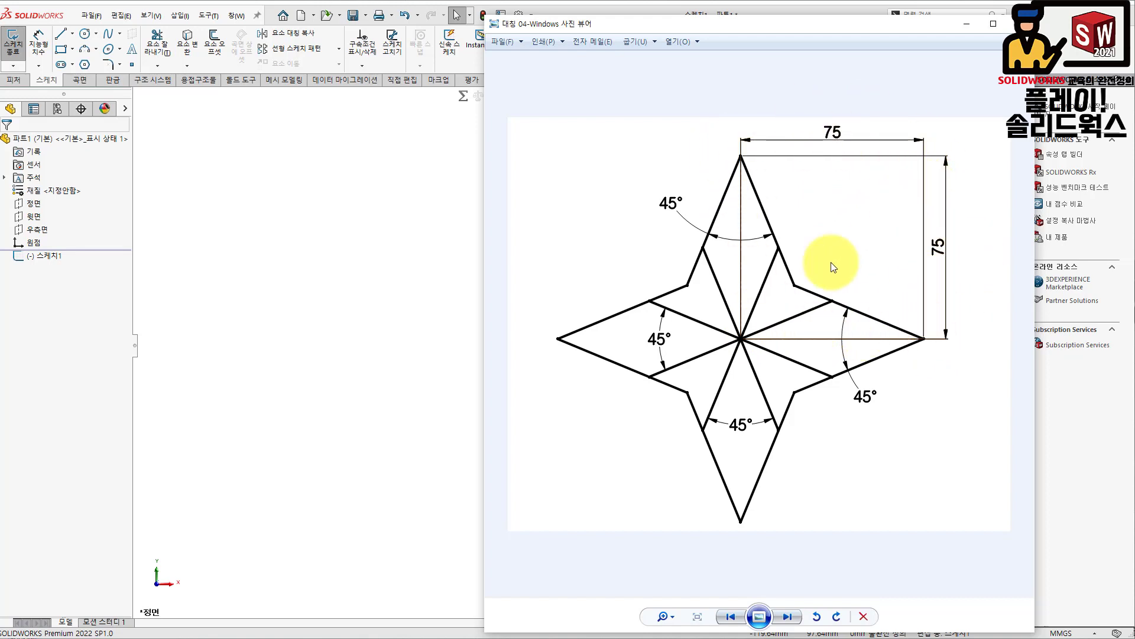
left_click_drag(829, 27, 1134, 20)
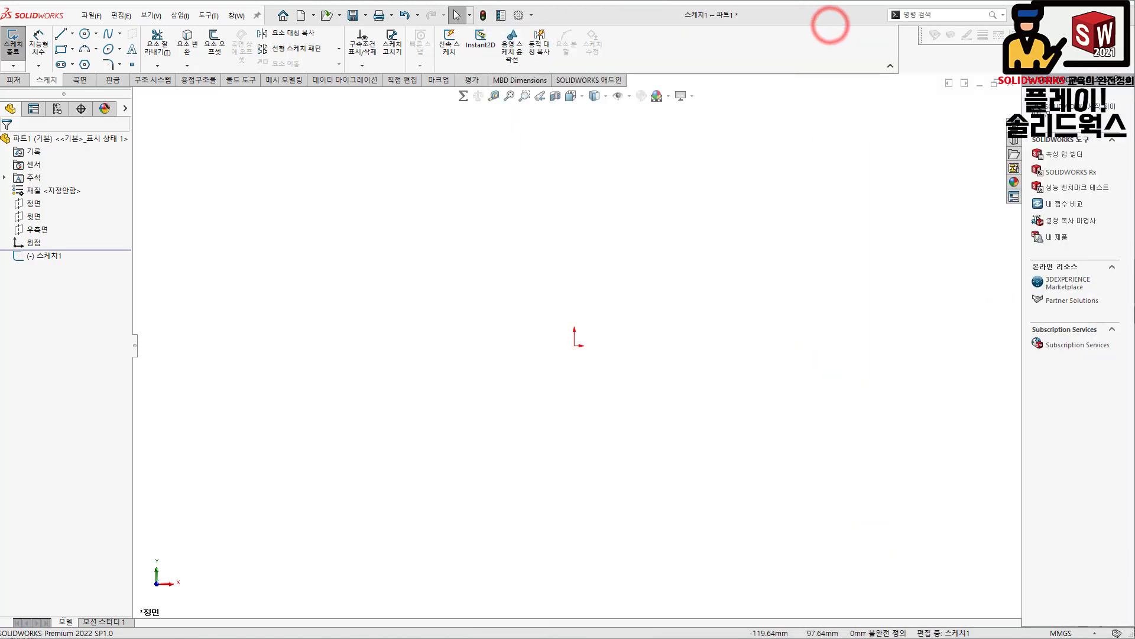
Step: Sketch a corner rectangle about 75 by 77 mm, starting at the origin and extending up to the right
left_click(60, 49)
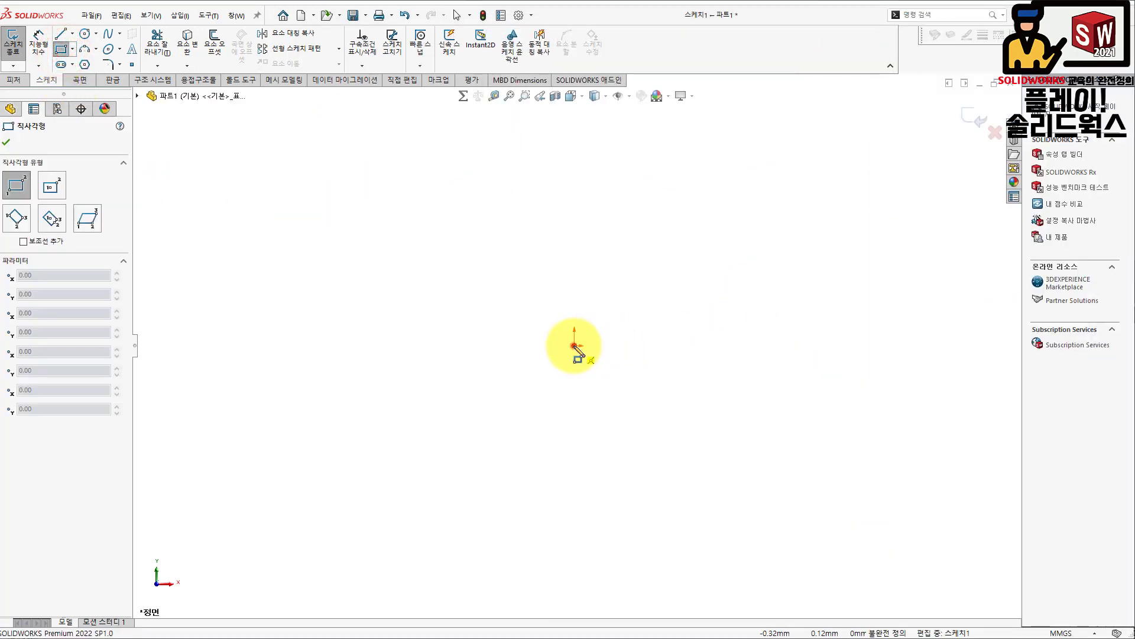
left_click(574, 345)
left_click(764, 152)
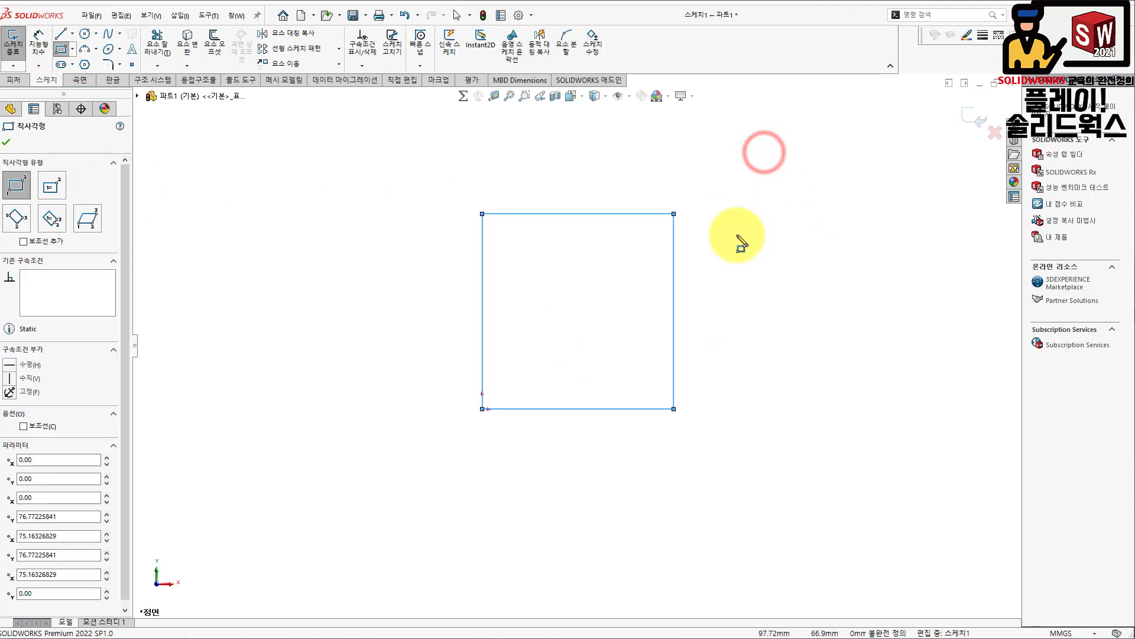
Step: Dimension the rectangle's width and height to 75 mm each with Smart Dimension
left_click(37, 46)
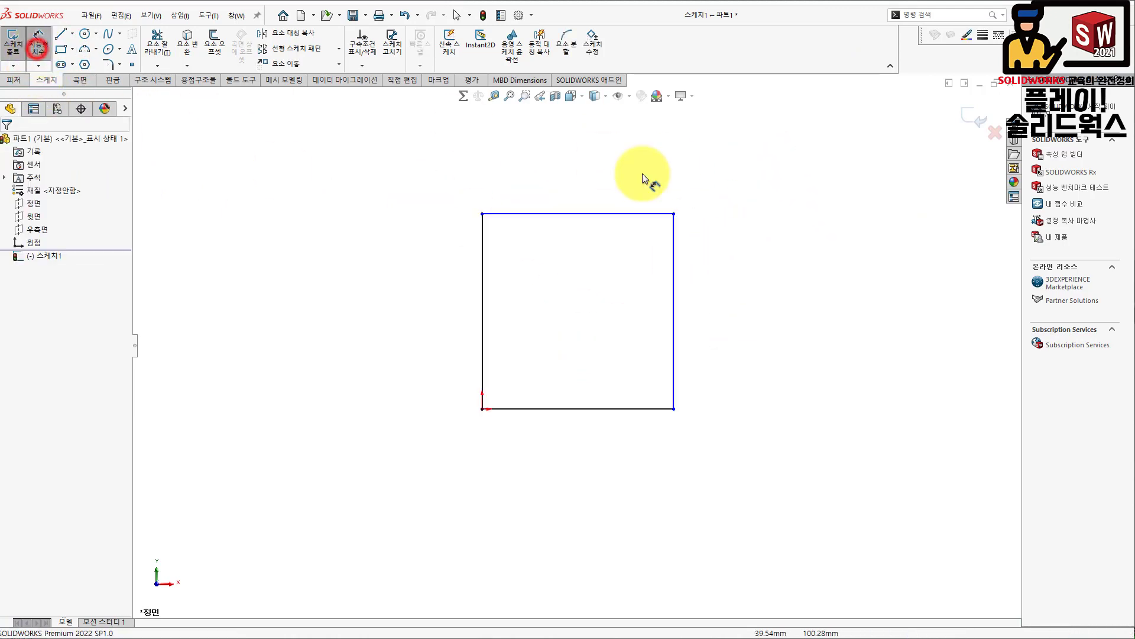
left_click(630, 215)
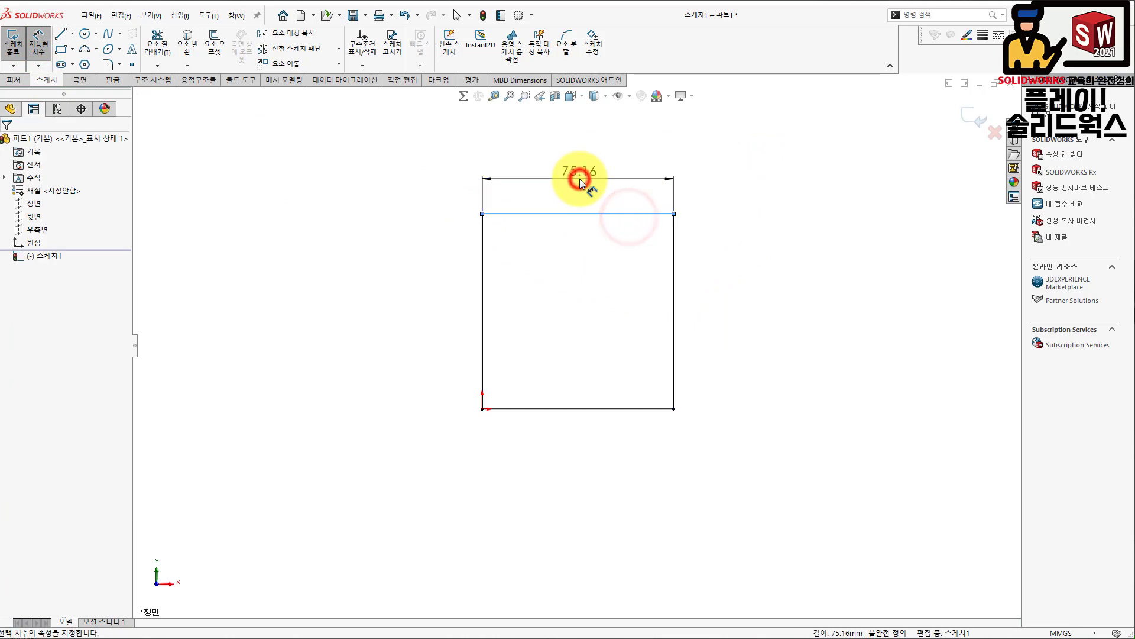
left_click(580, 178)
type("75")
key("Return")
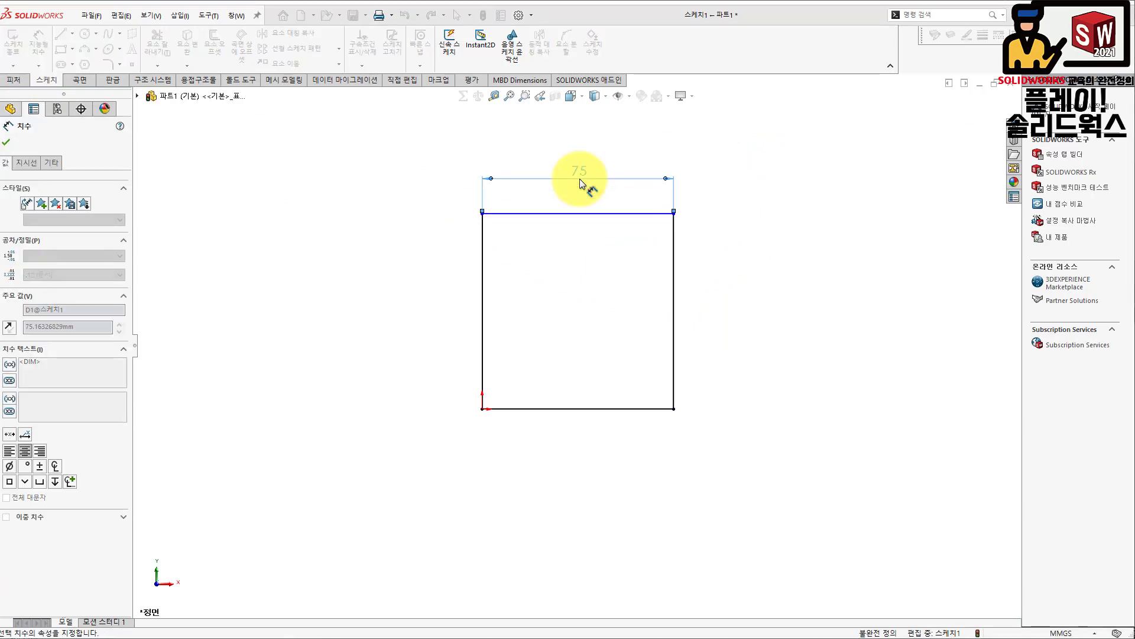
left_click(674, 247)
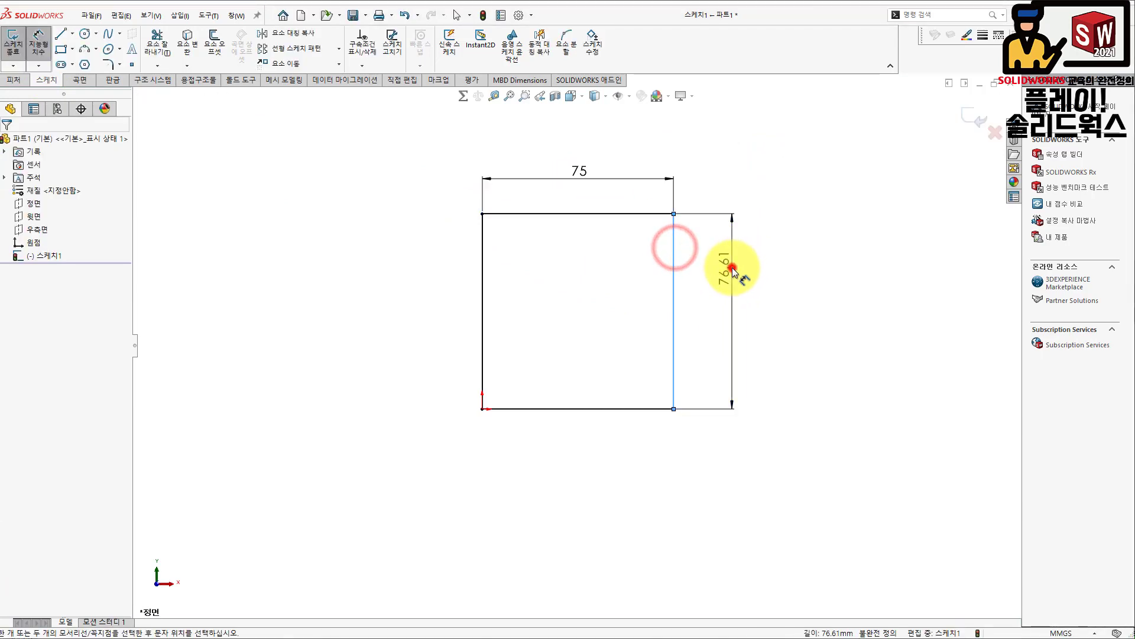
left_click(732, 267)
type("75")
key("Return")
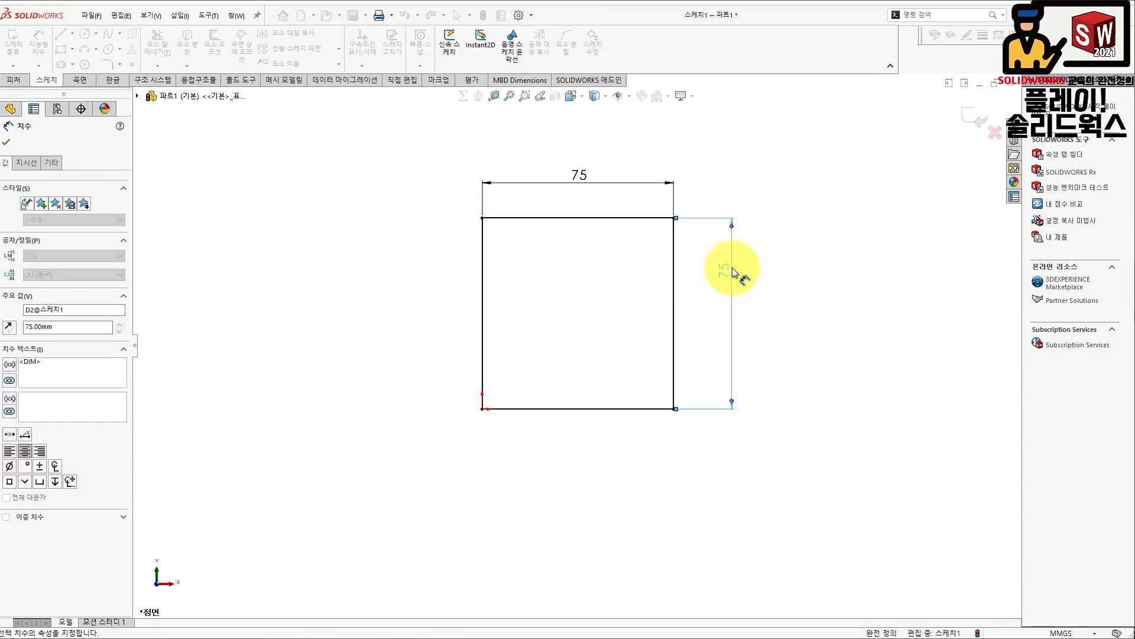
left_click(756, 320)
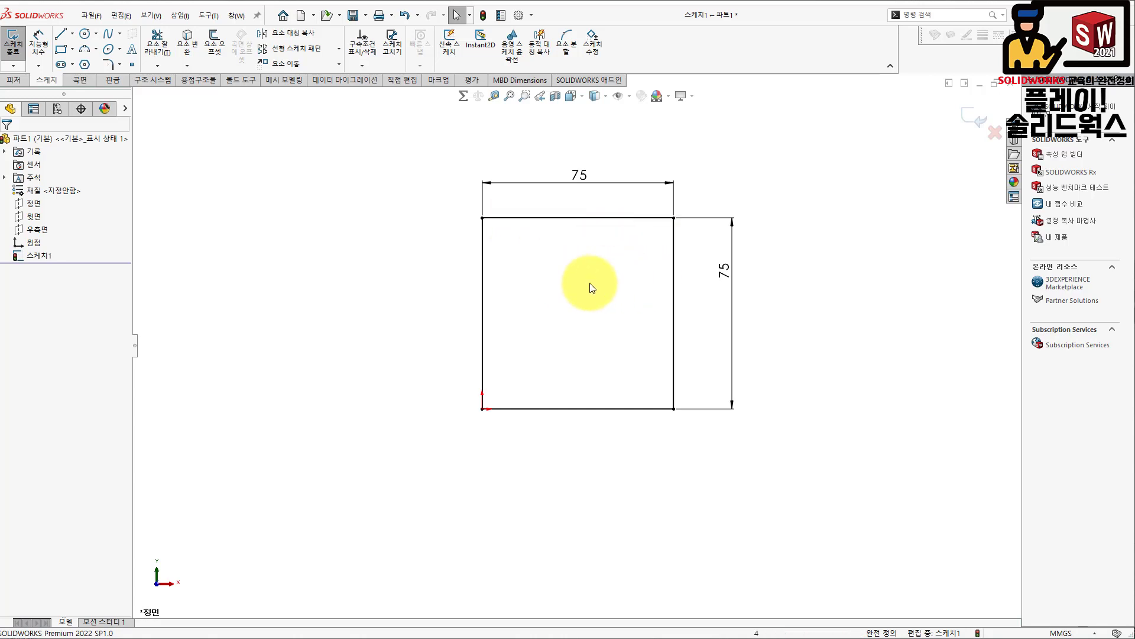
Step: Convert all four sides of the 75 mm square to construction lines
left_click_drag(464, 211, 695, 428)
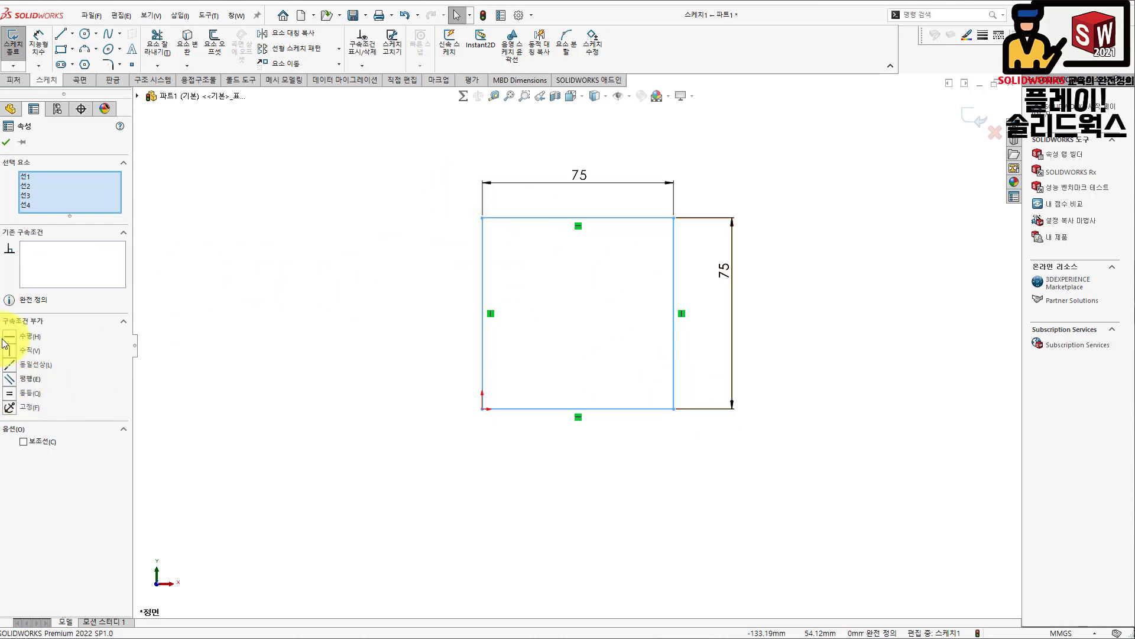
left_click(24, 443)
left_click(333, 383)
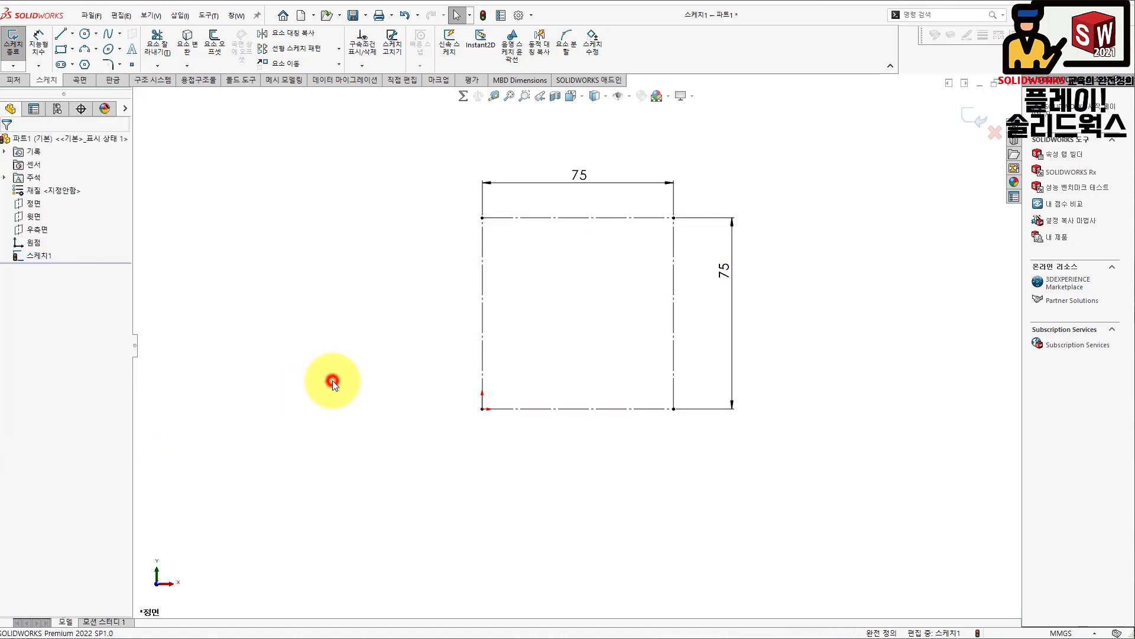
left_click(609, 329)
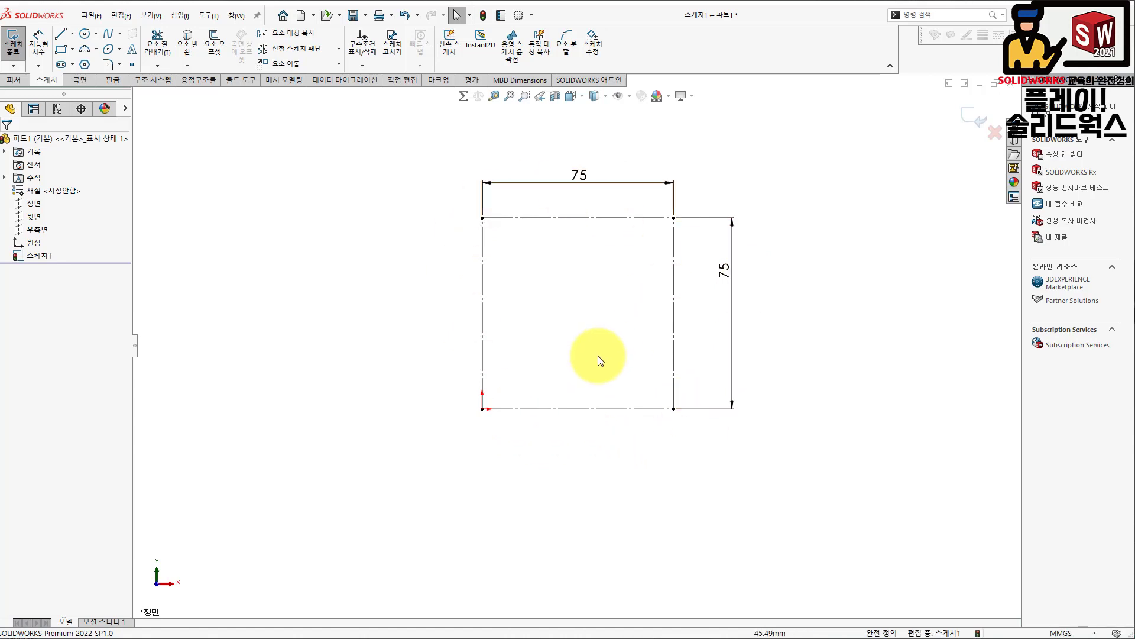
Step: Draw two connected lines, about 54 and 56 mm long, from the square's upper-left corner via an interior point to its lower-right corner
left_click(62, 35)
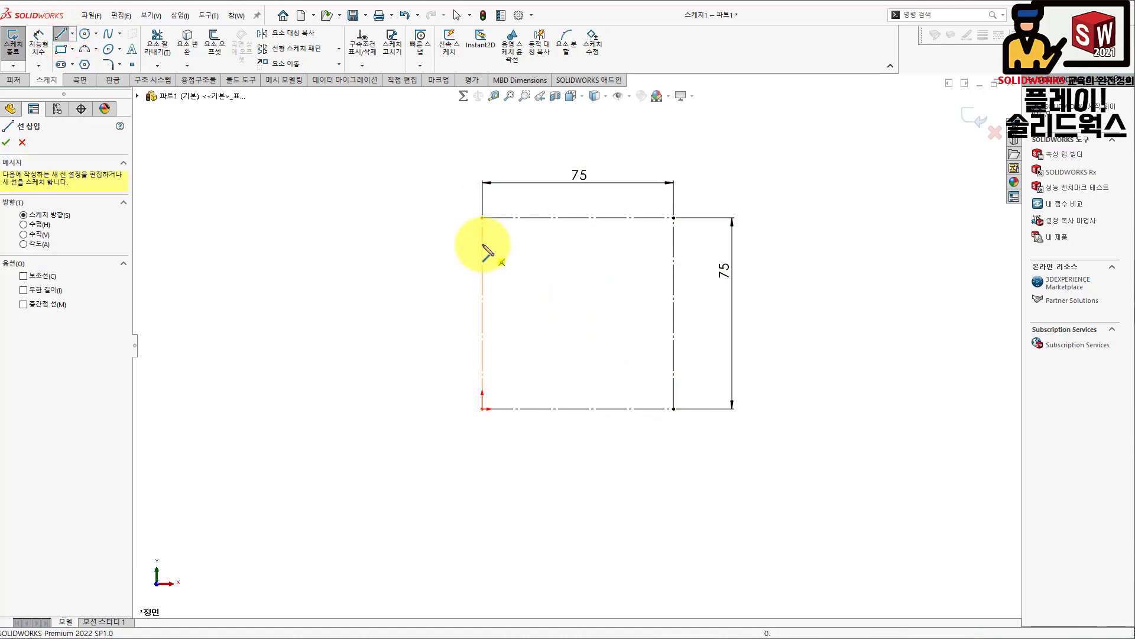
left_click(483, 217)
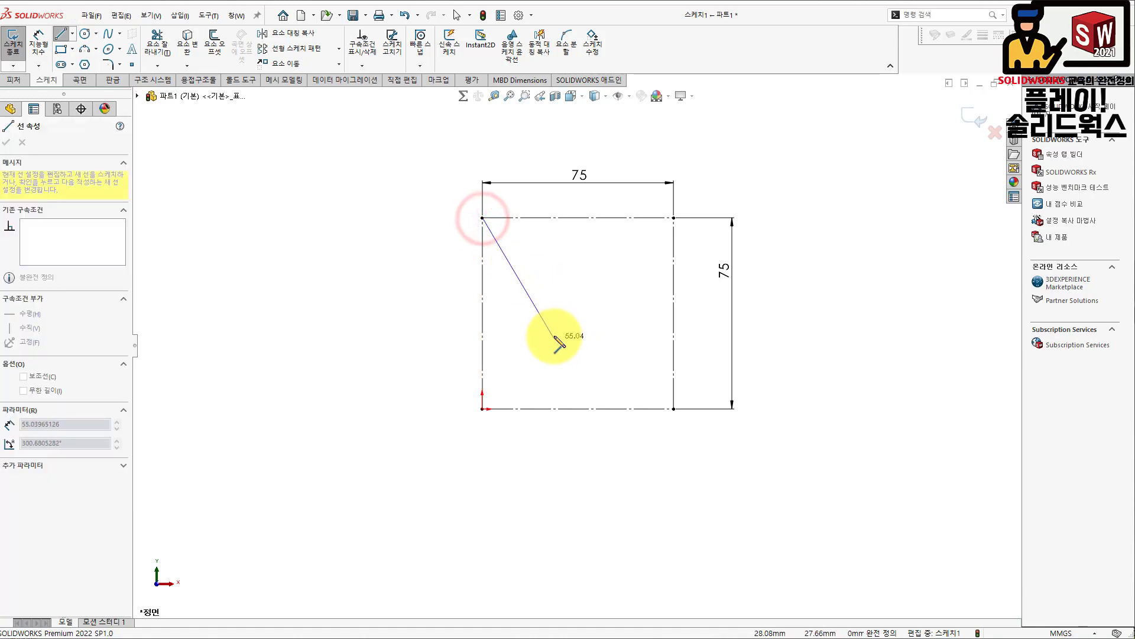
left_click(552, 336)
left_click(673, 408)
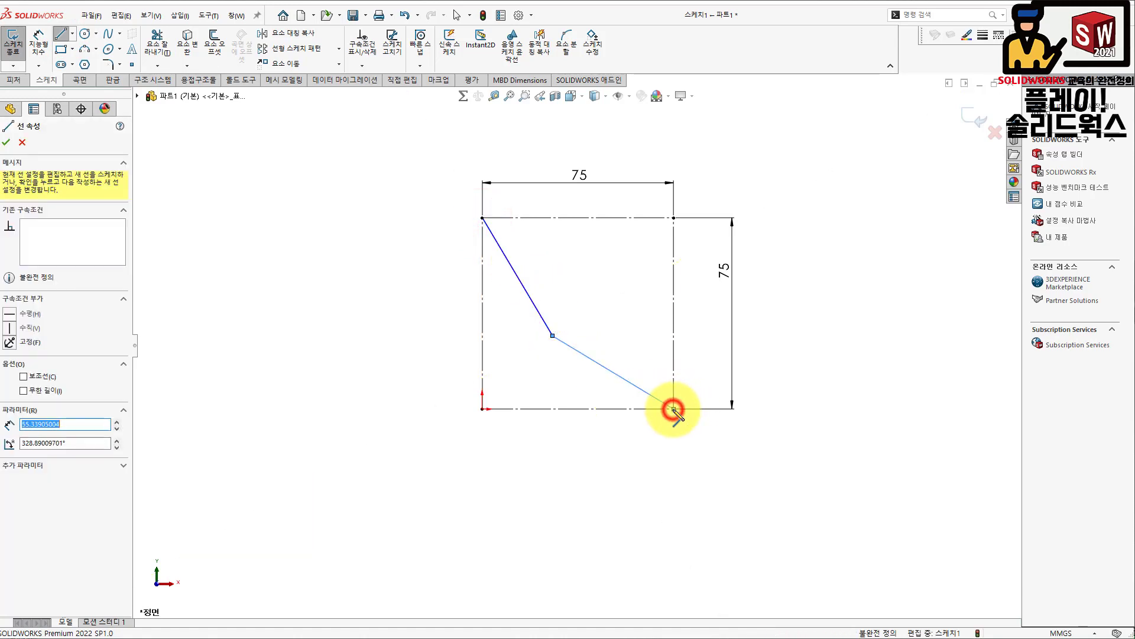
key("Escape")
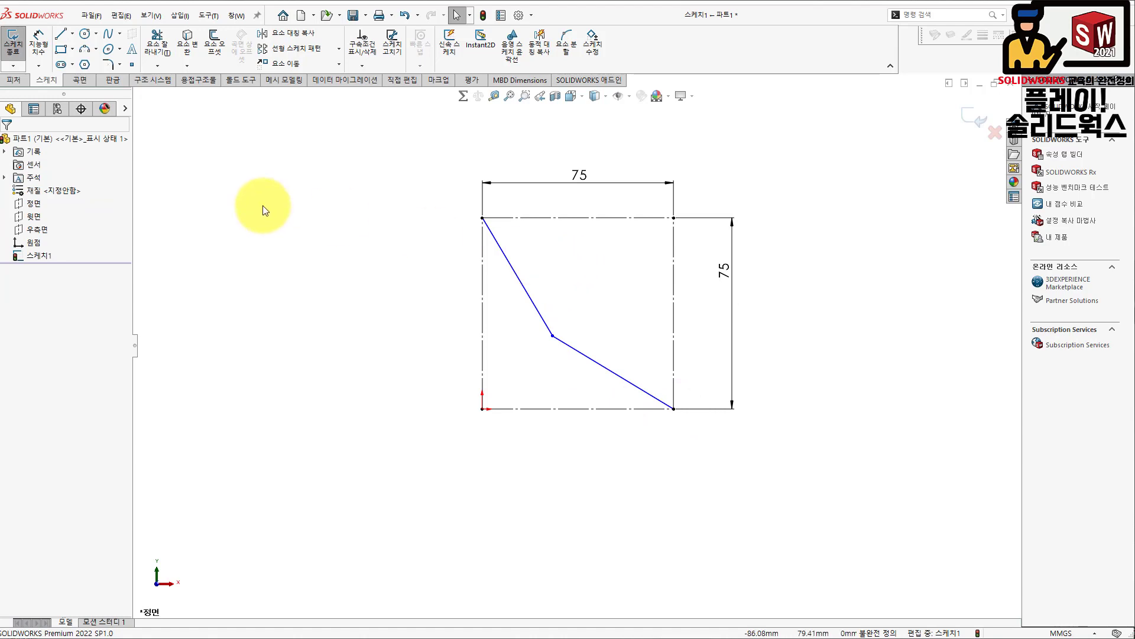
Step: Dimension the angle between the steep slanted line and the square's left construction line as 45/2, giving 22.5°
left_click(38, 44)
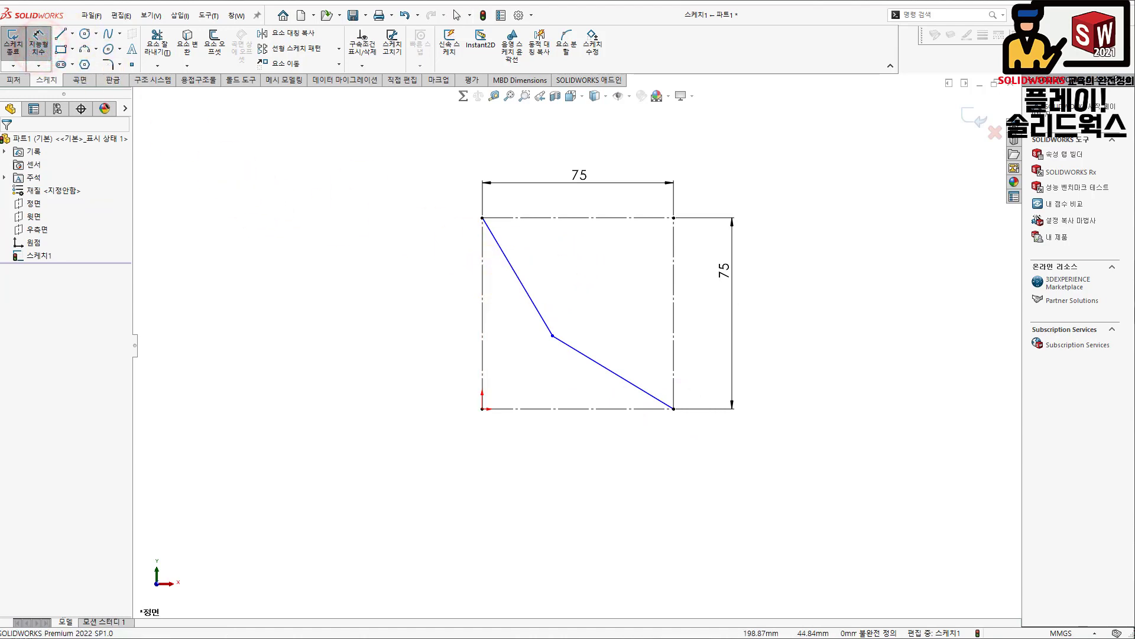
left_click(484, 300)
left_click(523, 294)
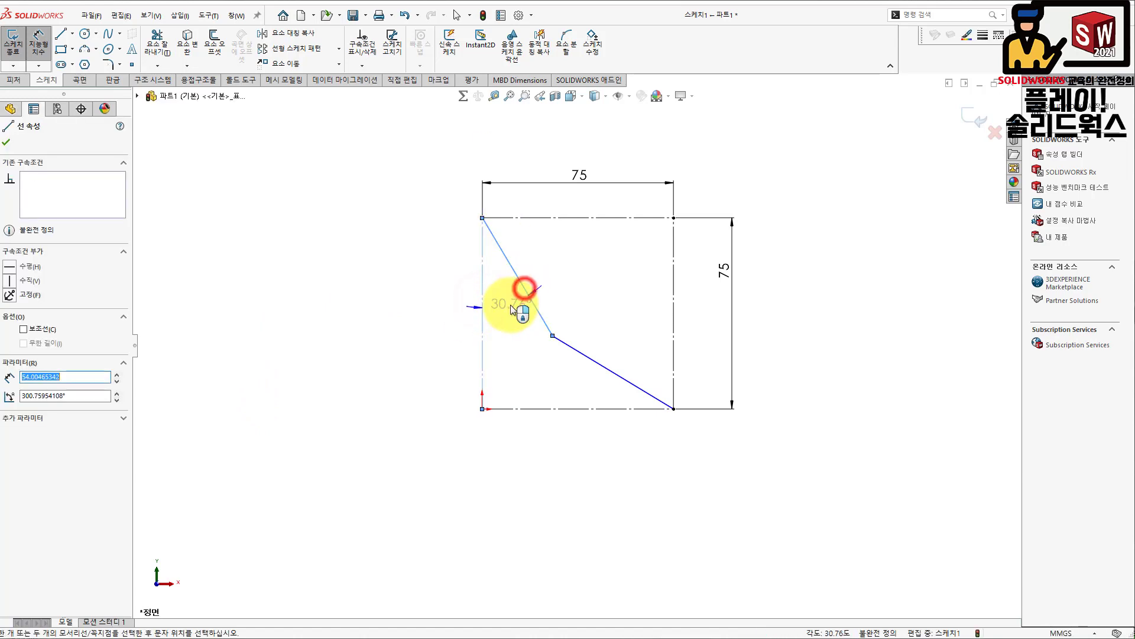
left_click(507, 309)
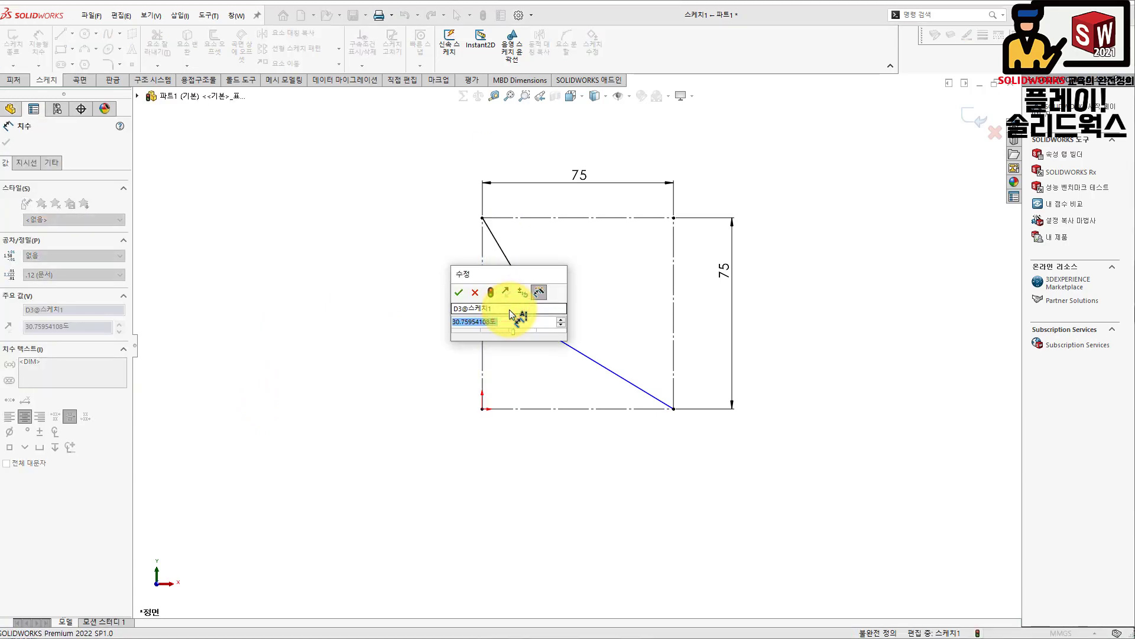
type("45")
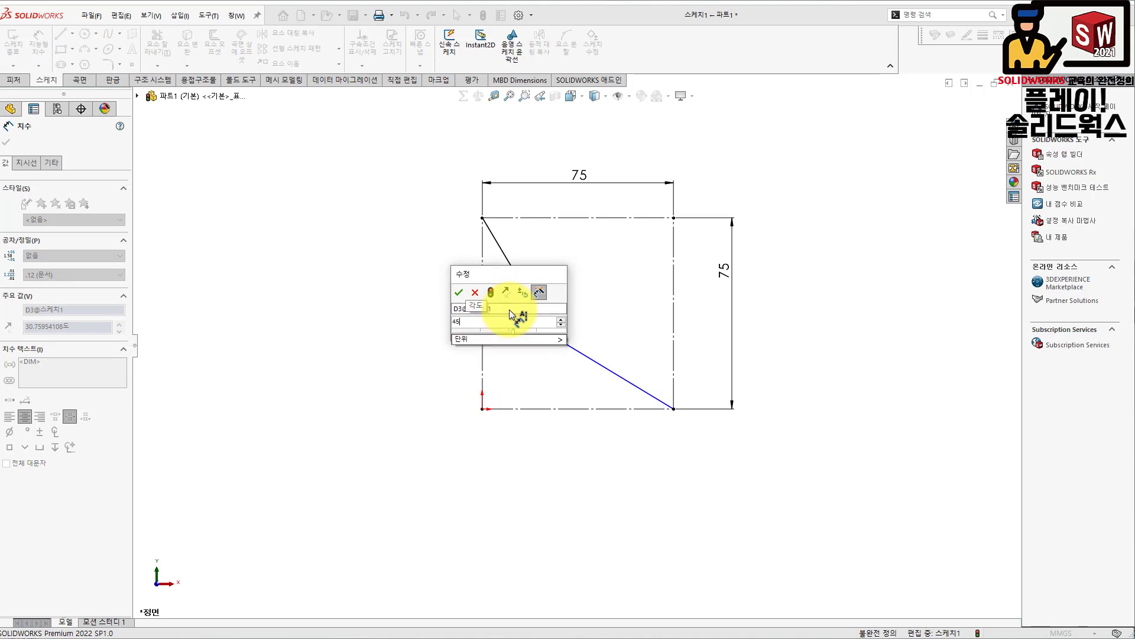
type("/2")
key("Return")
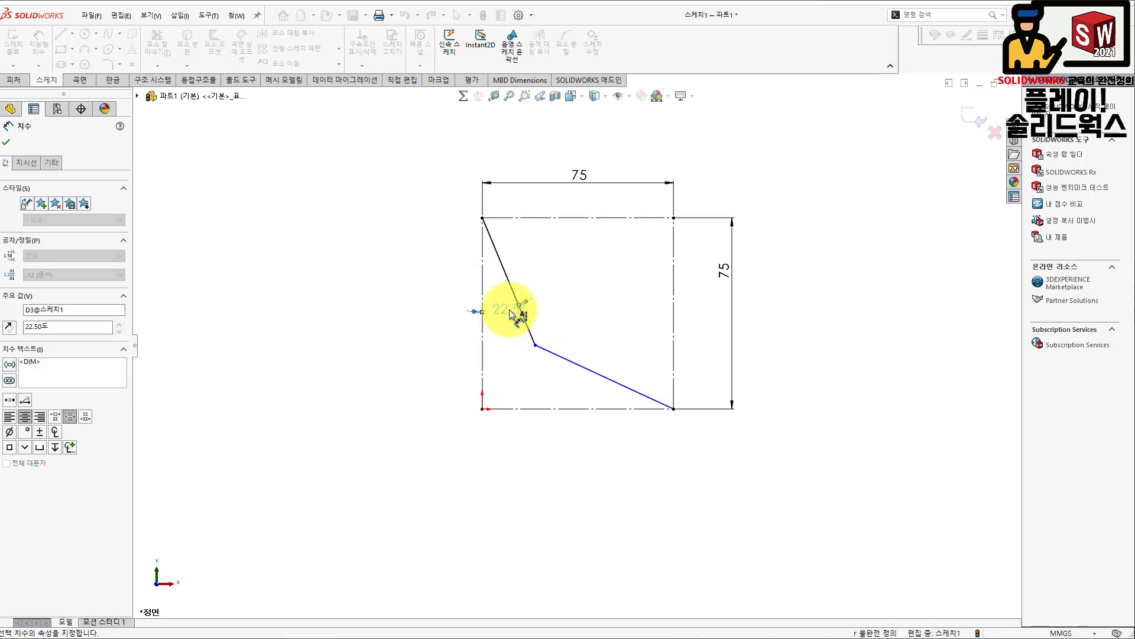
left_click(507, 313)
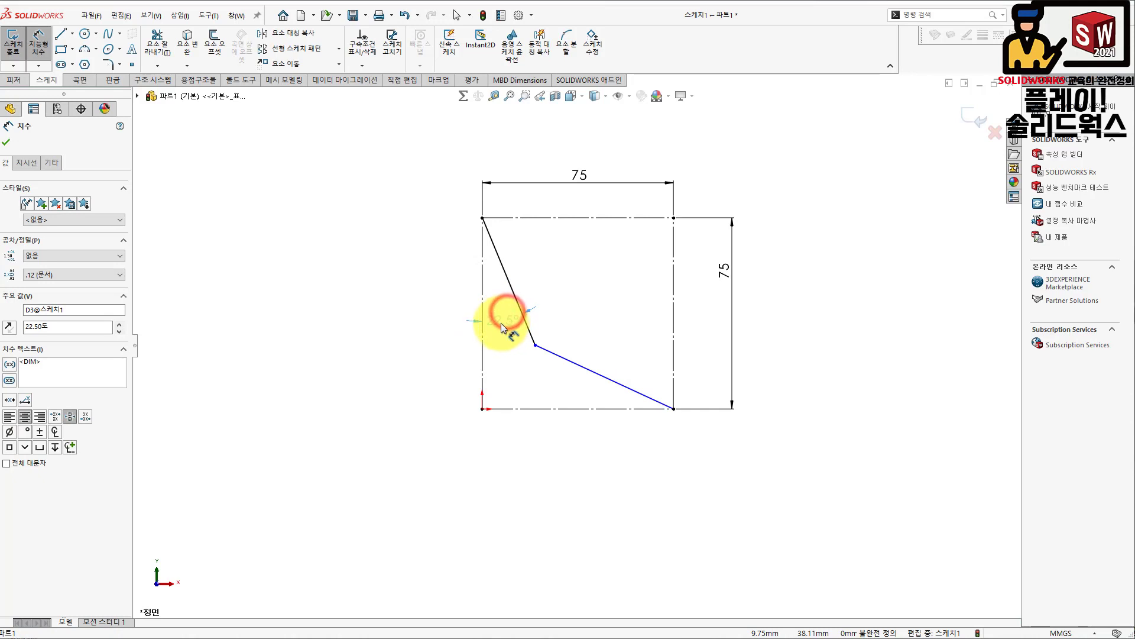
left_click(575, 326)
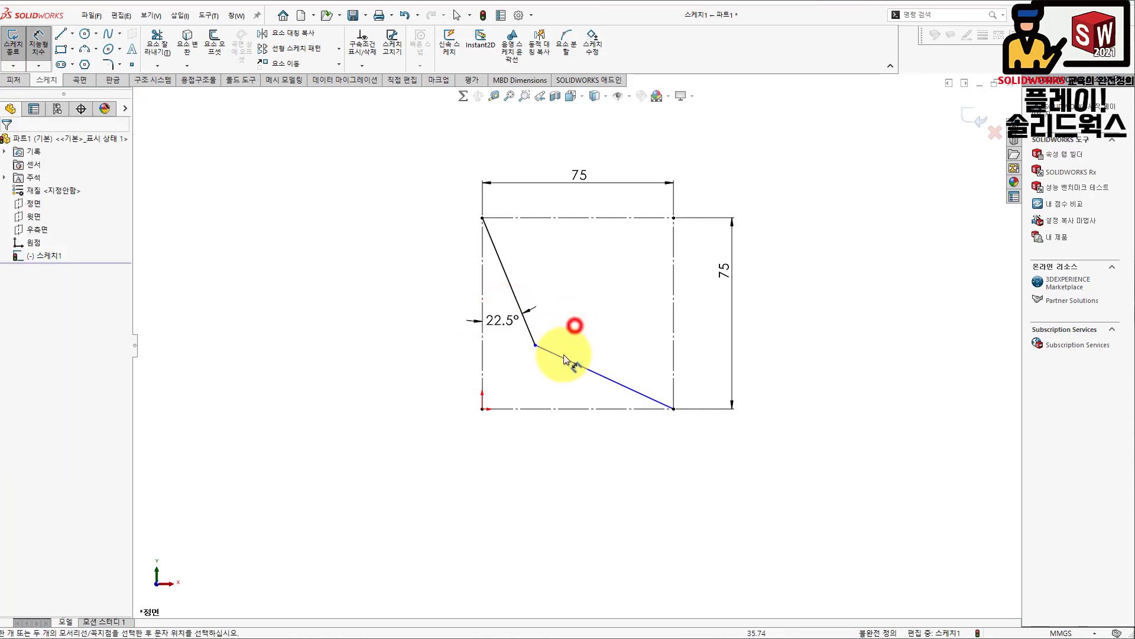
Step: Dimension the angle between the shallow slanted line and the square's bottom construction line as 22.5°
left_click(605, 377)
left_click(602, 409)
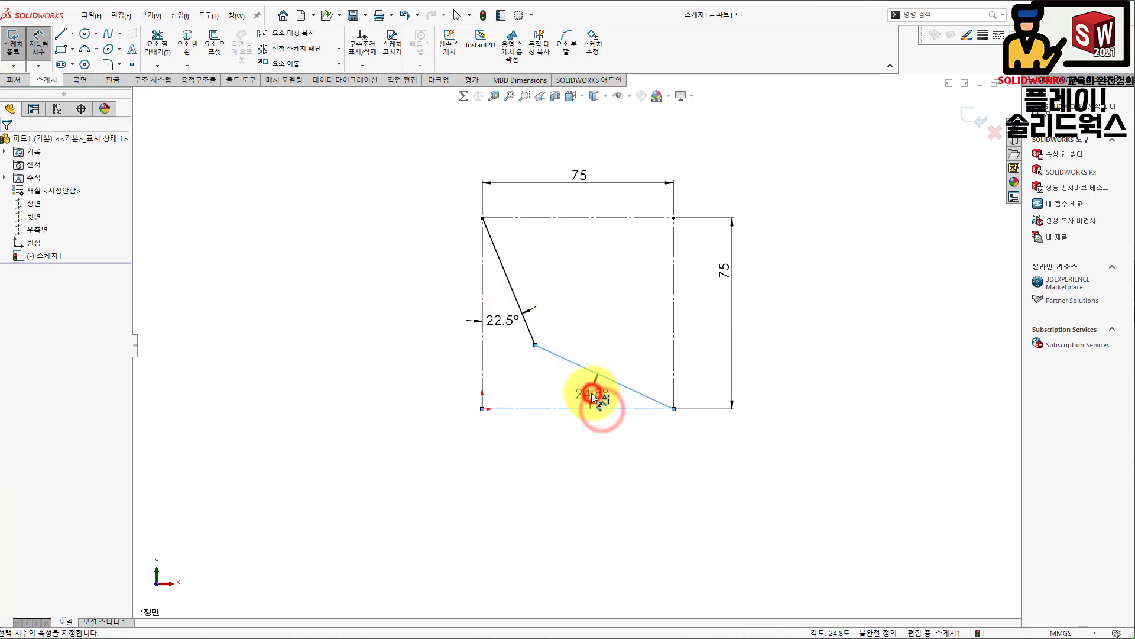
left_click(591, 395)
type("22.5")
key("Return")
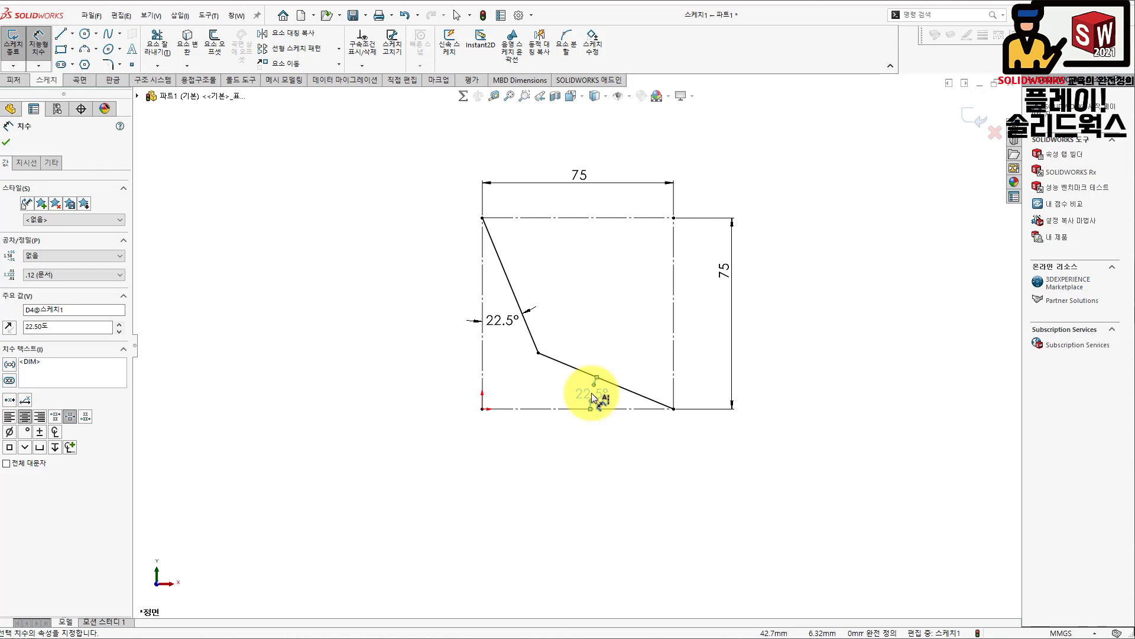
left_click(477, 444)
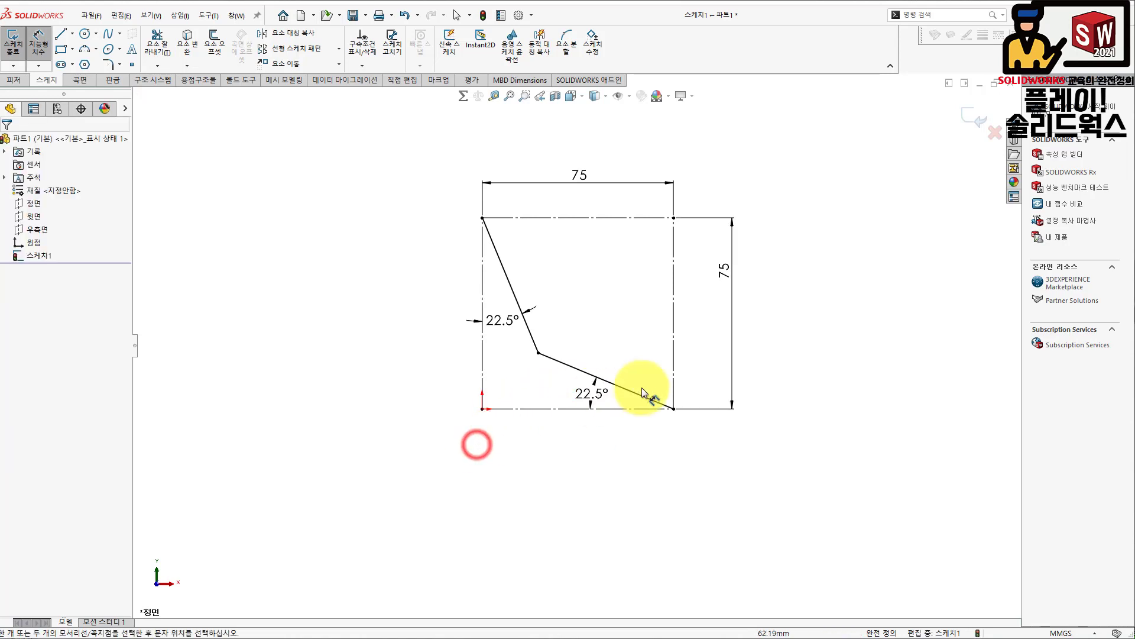
Step: Draw two separate lines, about 38.6 and 38 mm long, from the origin to the steep and the shallow slanted line
left_click(58, 34)
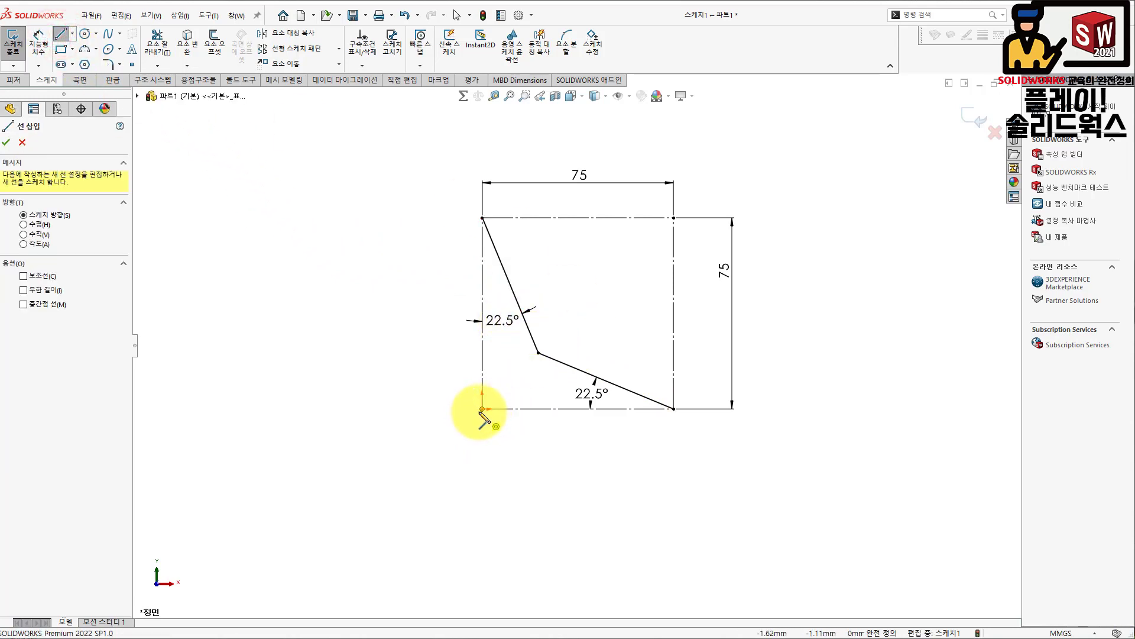
left_click(482, 408)
left_click(524, 320)
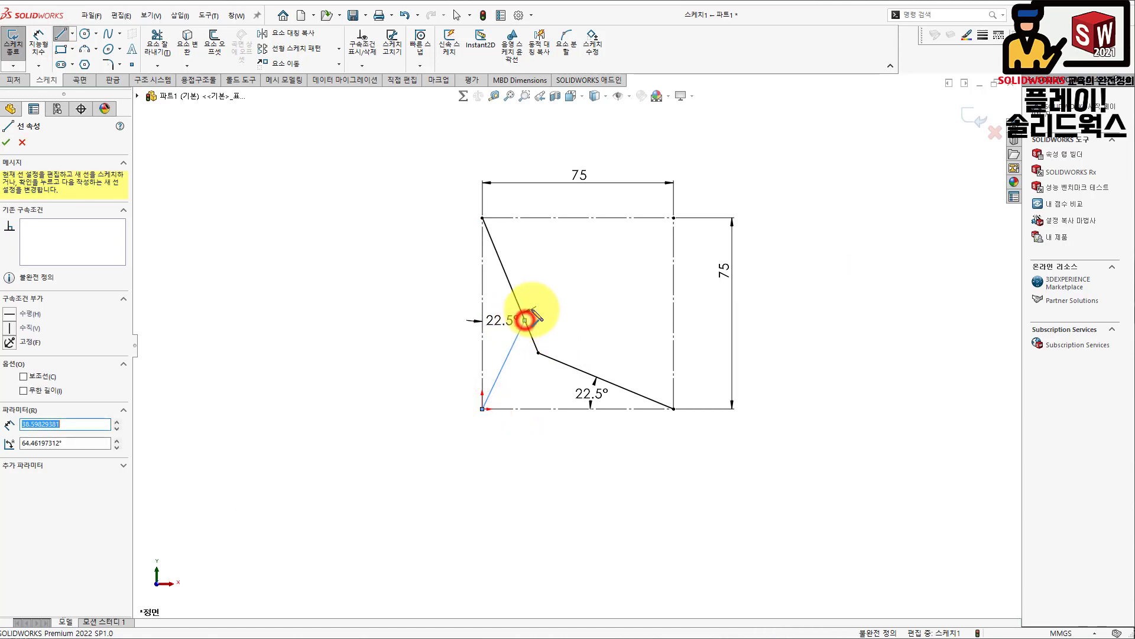
left_click(482, 408)
left_click(569, 365)
double_click(565, 298)
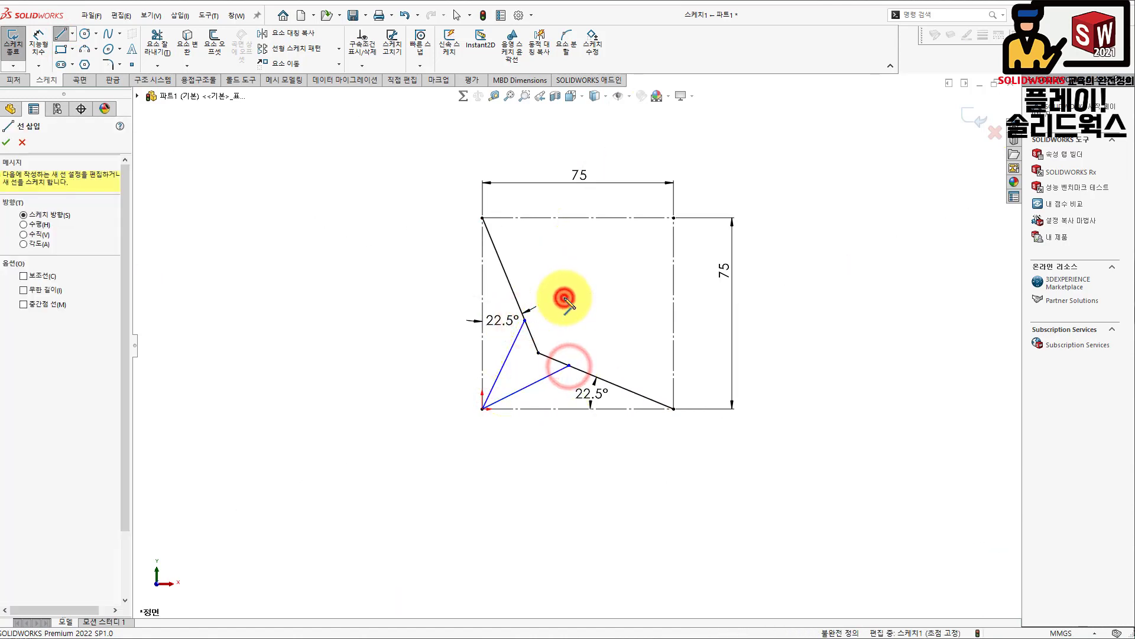
Step: Dimension the angle between the lower inner line from the origin and the square's bottom construction line as 22.5°
scroll(440, 201, "down", 1)
left_click(38, 44)
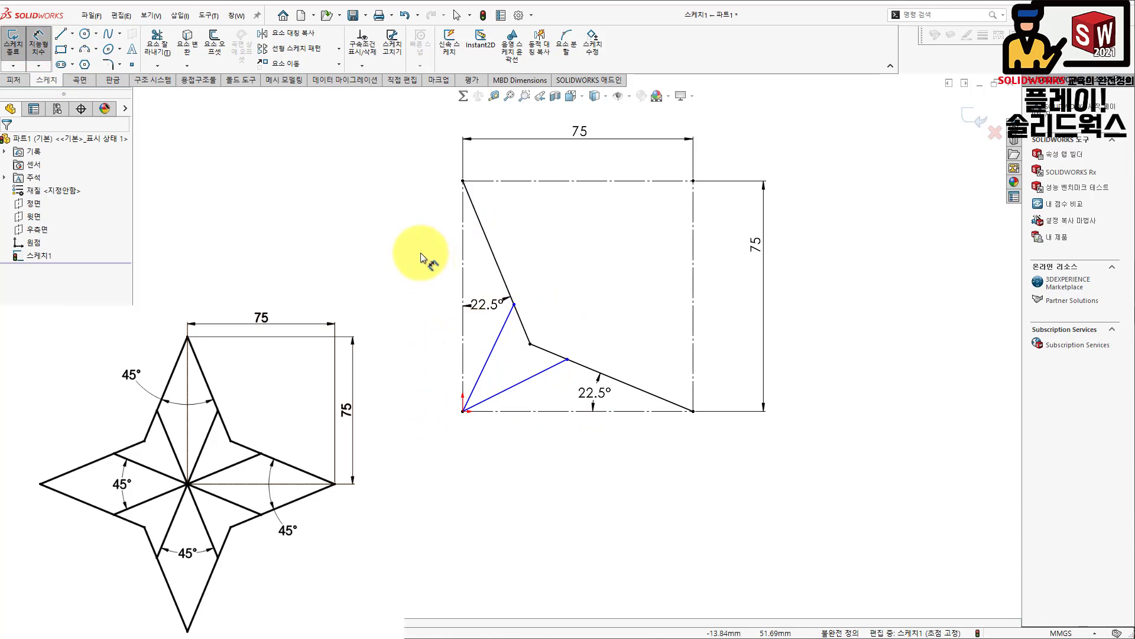
left_click(539, 381)
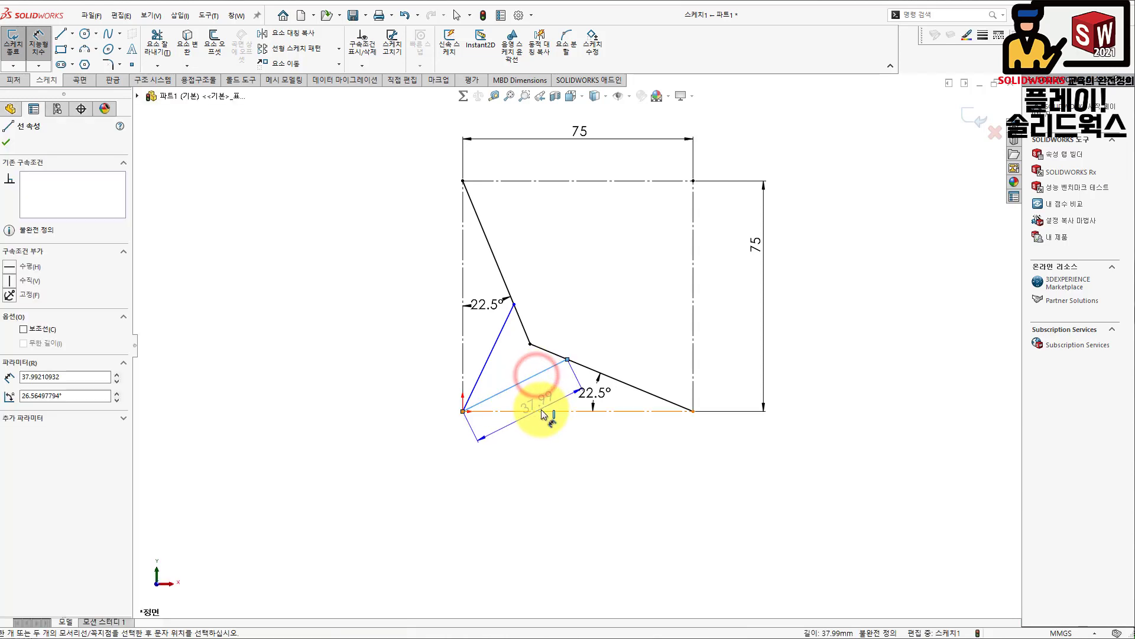
left_click(538, 411)
left_click(539, 398)
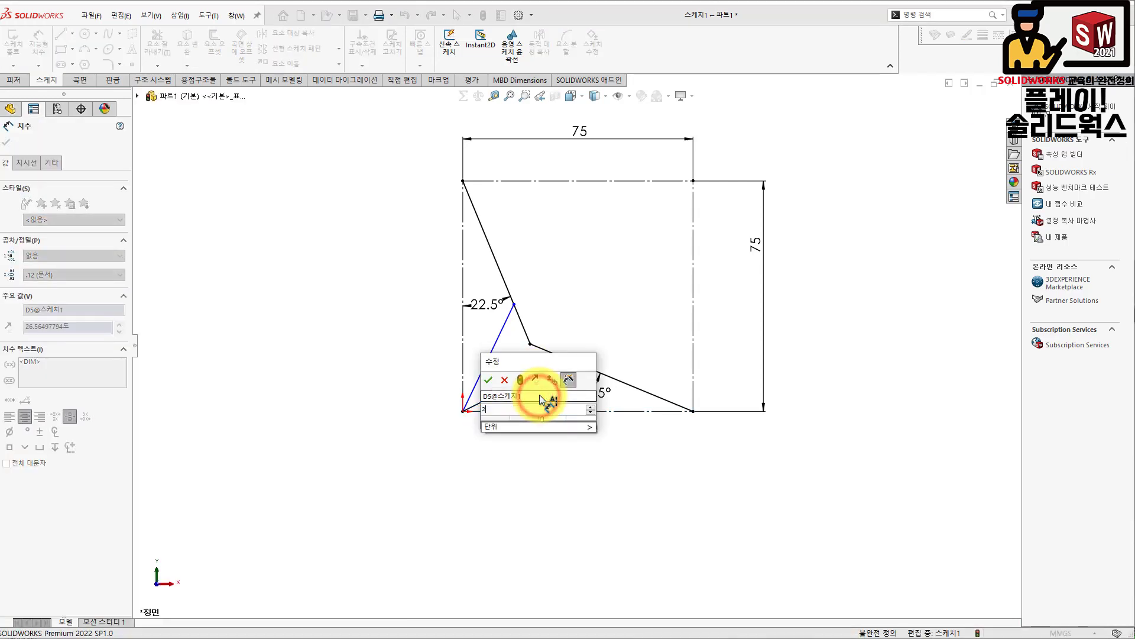
type("22.5")
key("Return")
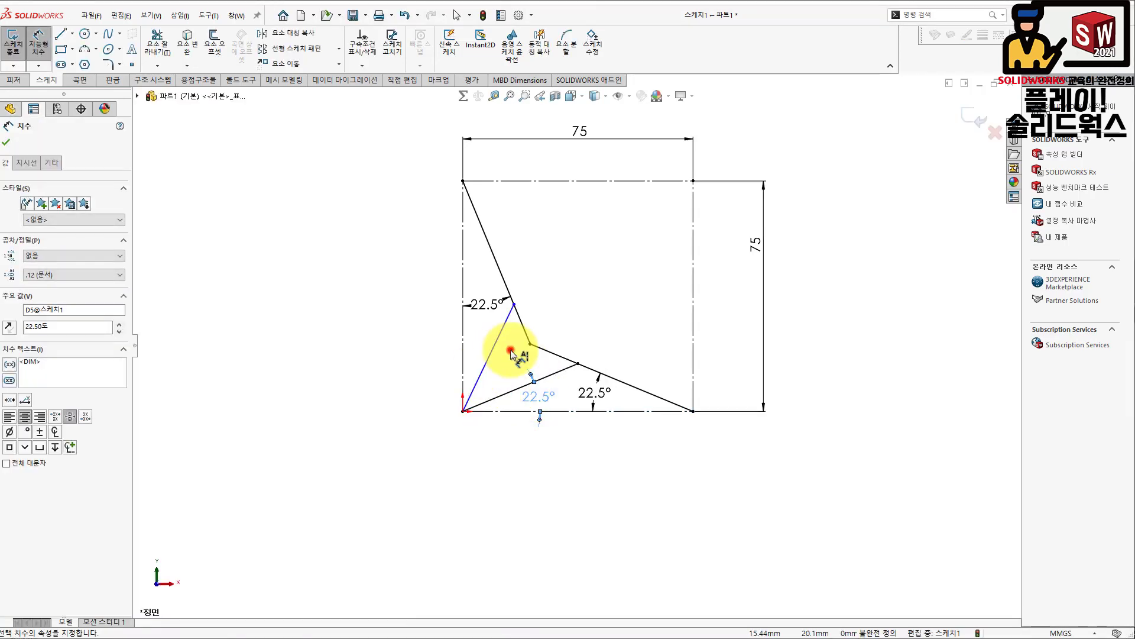
Step: Dimension the angle between the upper inner line from the origin and the square's left construction line as 22.5°
left_click(492, 351)
left_click(463, 355)
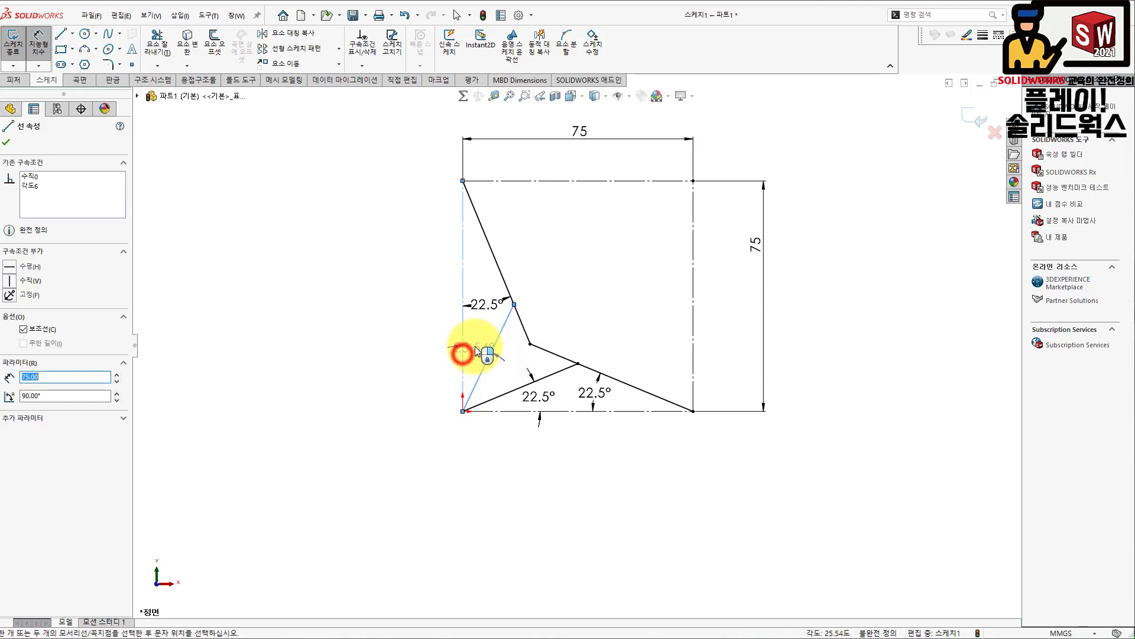
left_click(481, 348)
type("22.5")
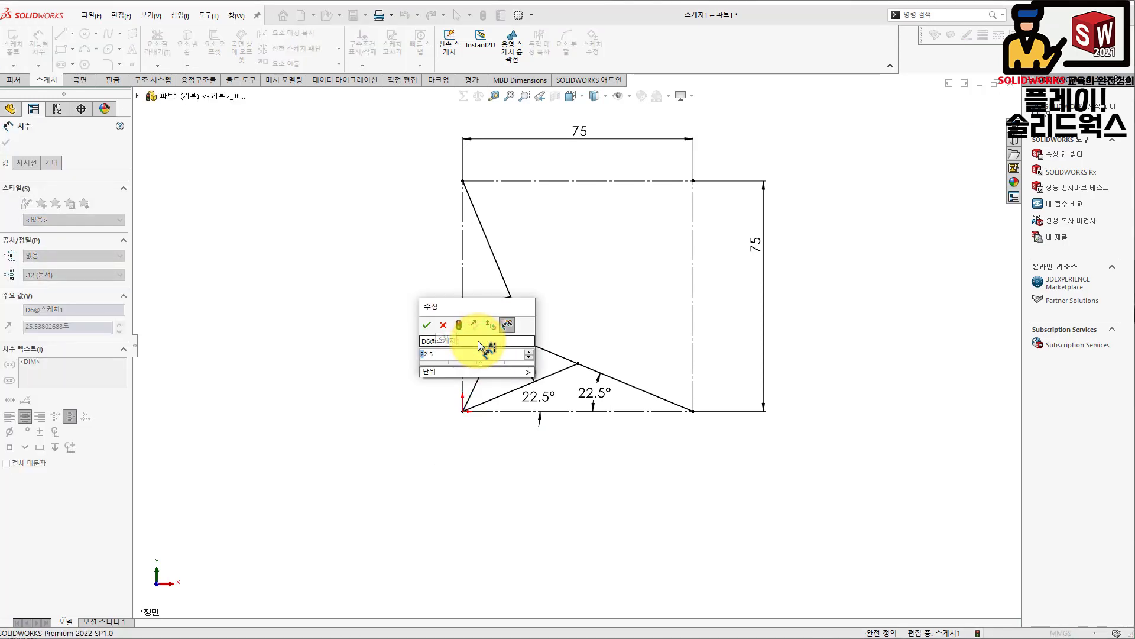
key("Return")
left_click(595, 285)
Step: Move the four 22.5° dimensions outside the square, two to its left and two below it
left_click_drag(483, 348, 426, 367)
left_click_drag(464, 297, 431, 253)
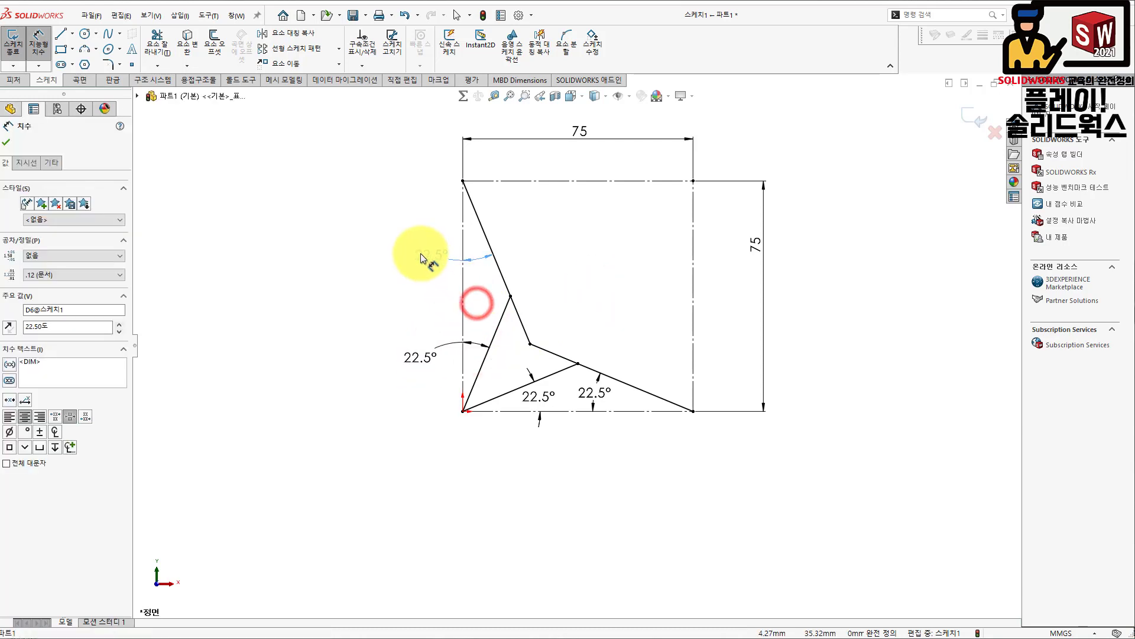
left_click_drag(540, 396, 532, 438)
left_click(602, 444)
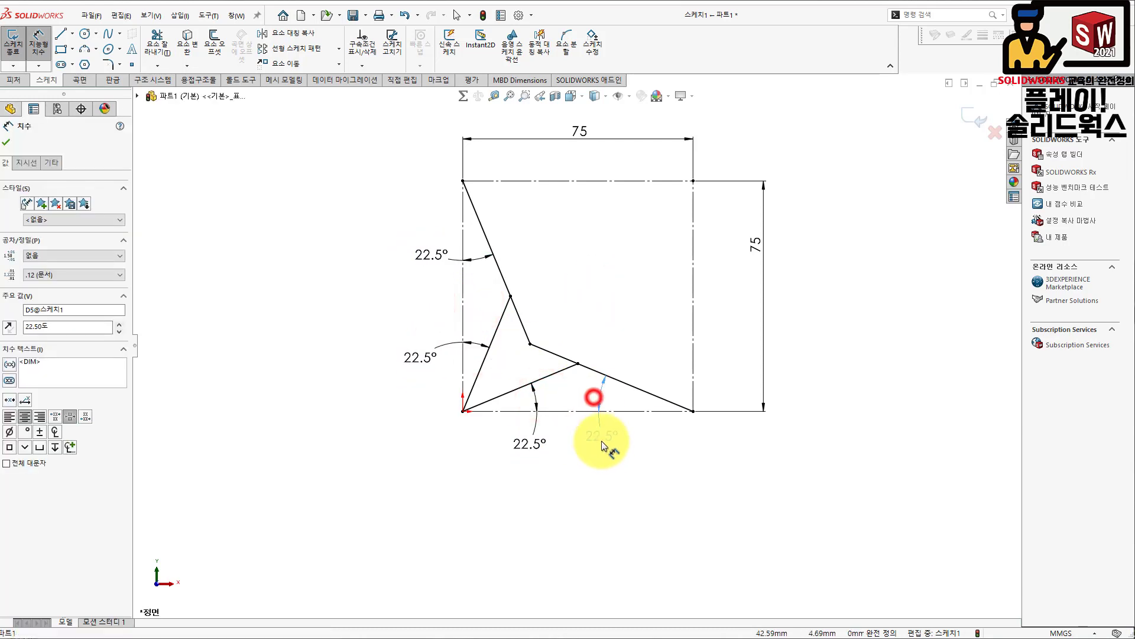
left_click(678, 458)
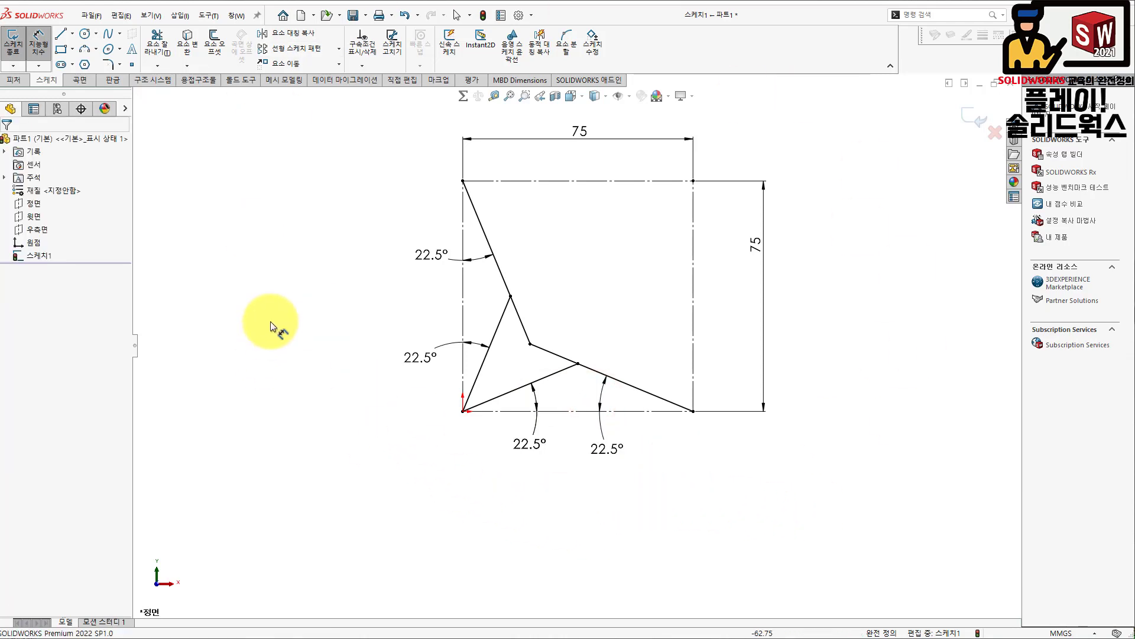
Step: Start mirroring sketch entities with the quadrant's two outer slanted lines and two inner lines as the entities to mirror
left_click(310, 32)
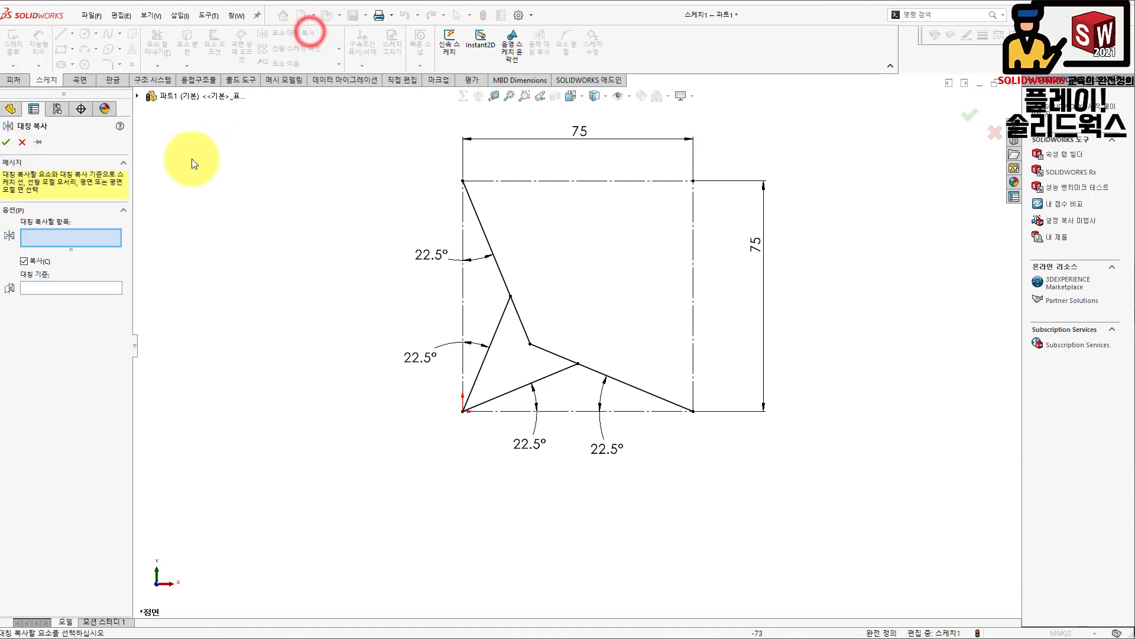
left_click(502, 273)
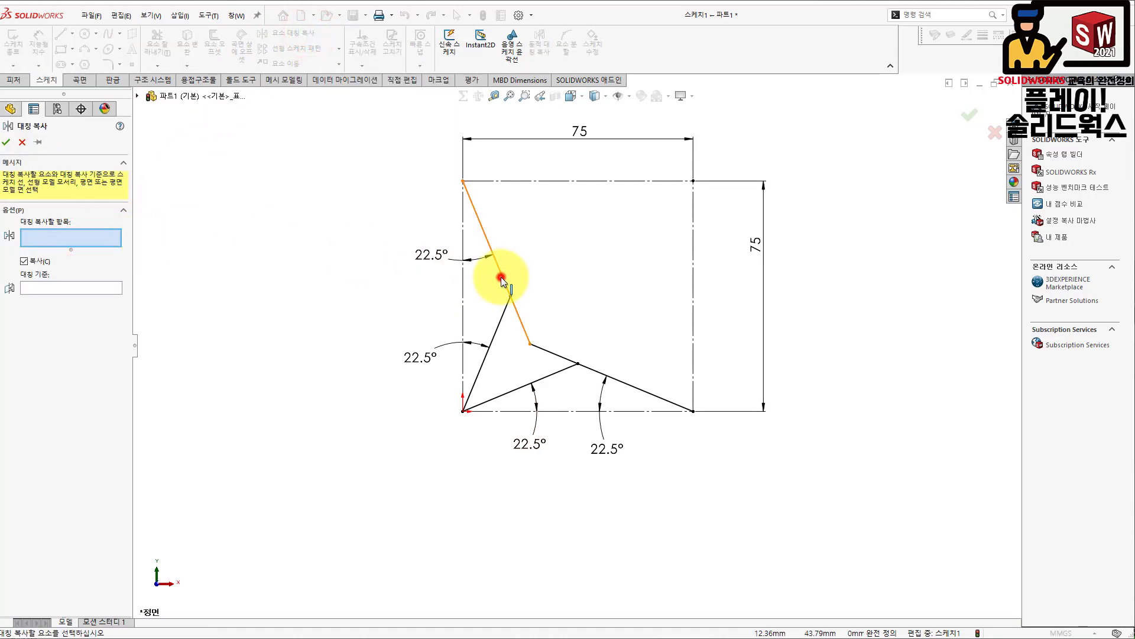
left_click(566, 358)
left_click(560, 369)
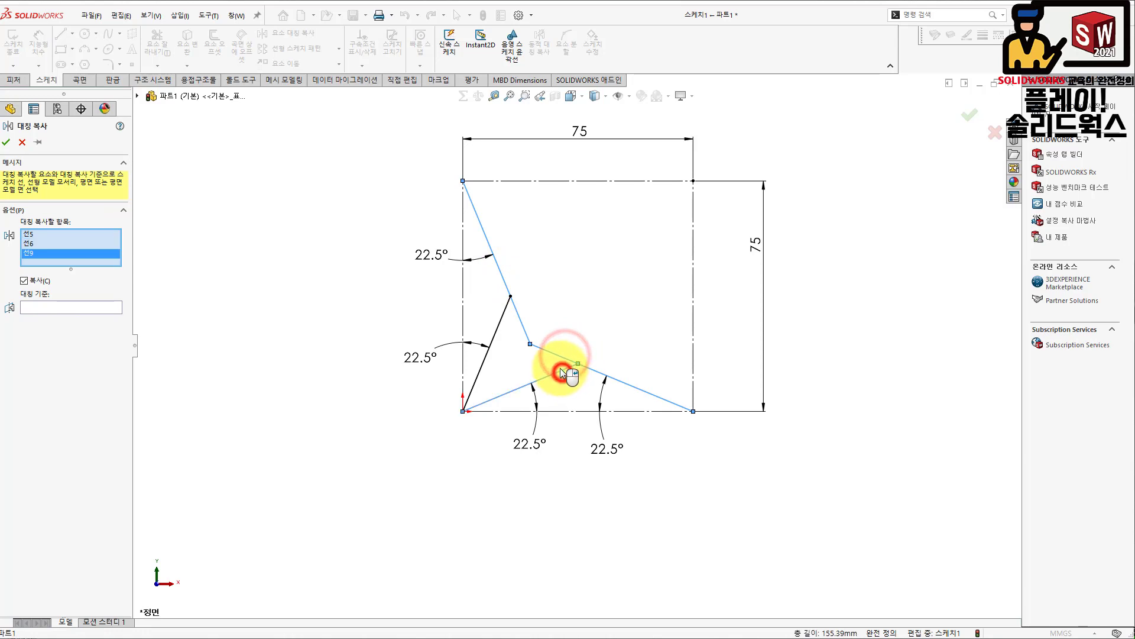
left_click(498, 331)
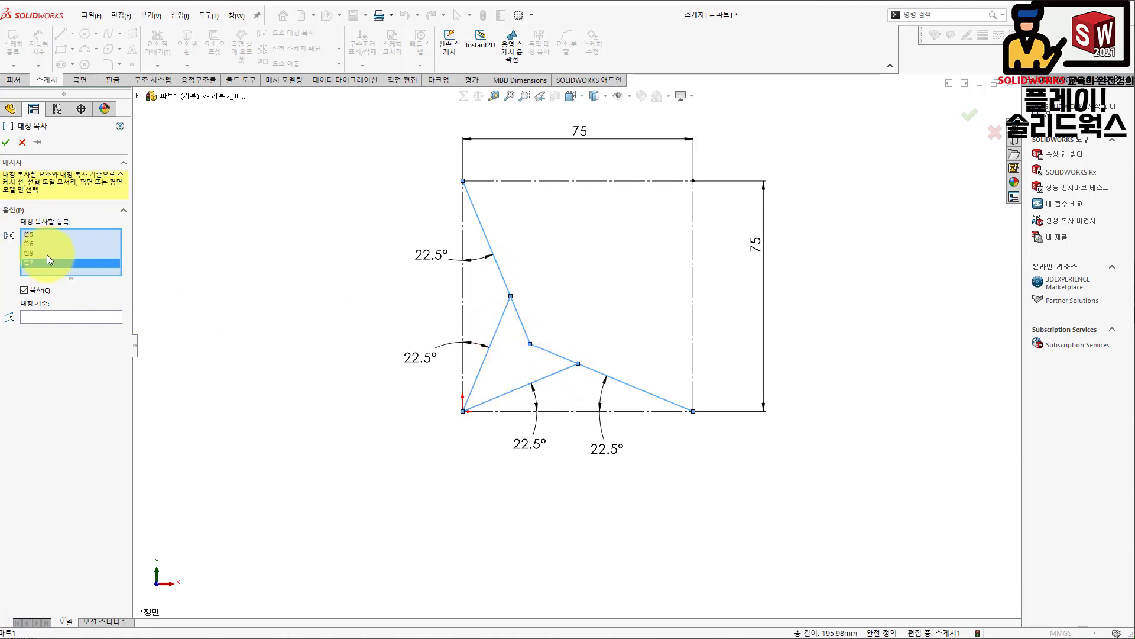
left_click(58, 317)
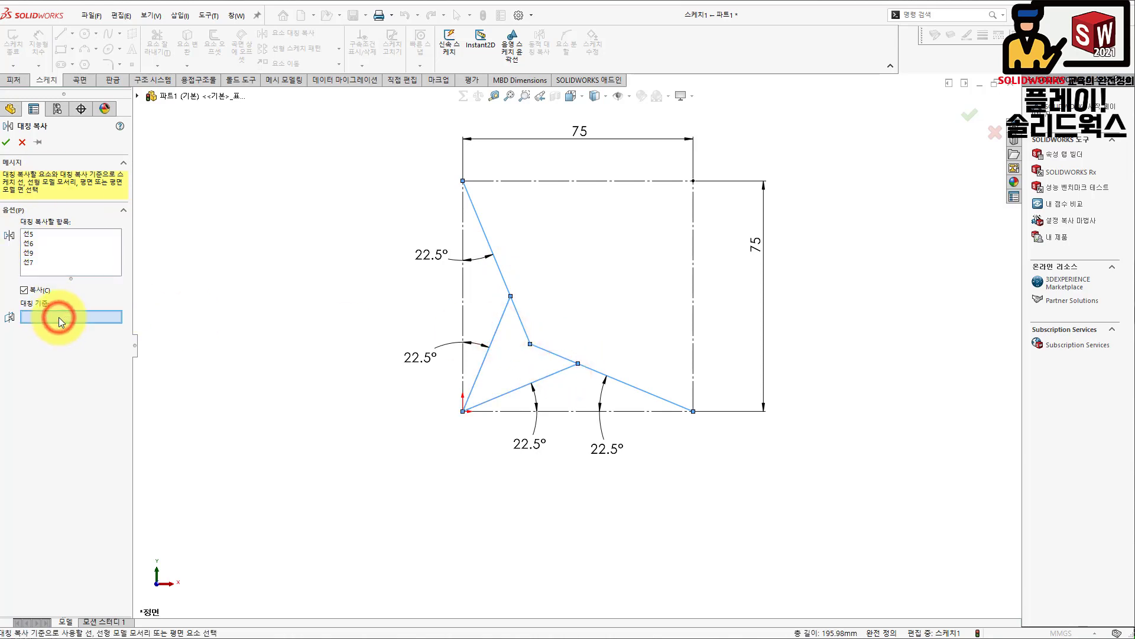
left_click(67, 264)
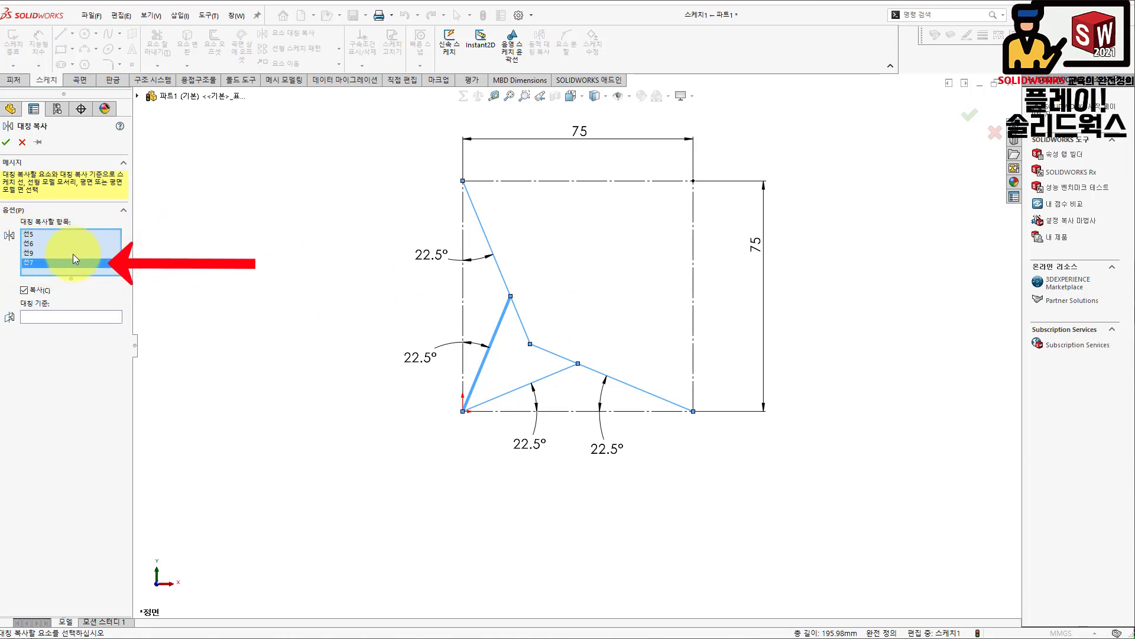
left_click(462, 284)
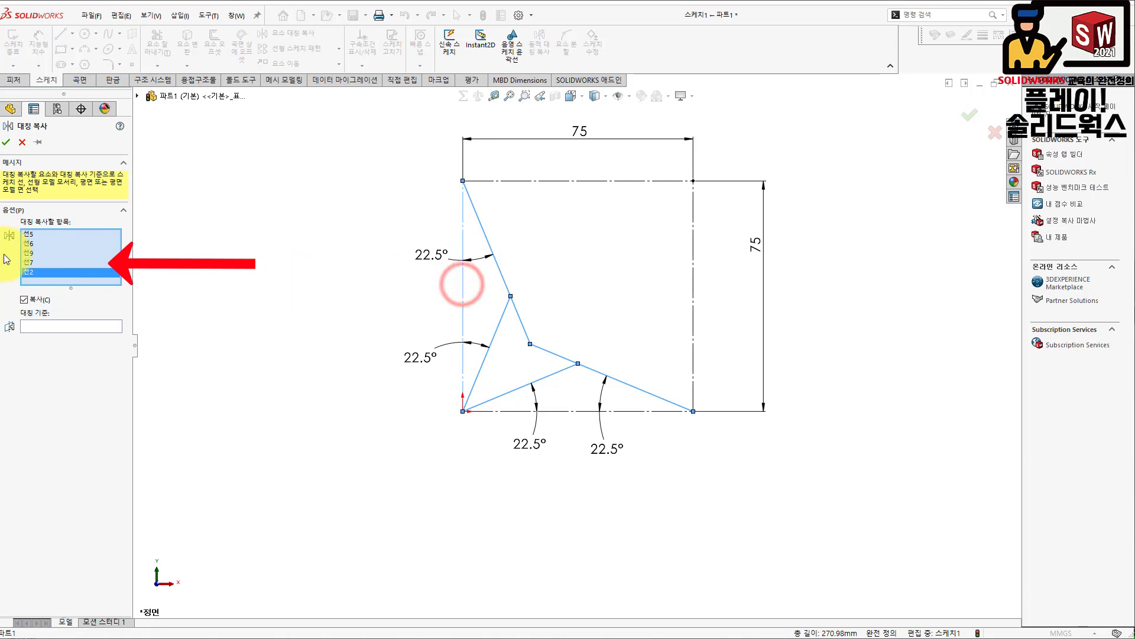
left_click(464, 298)
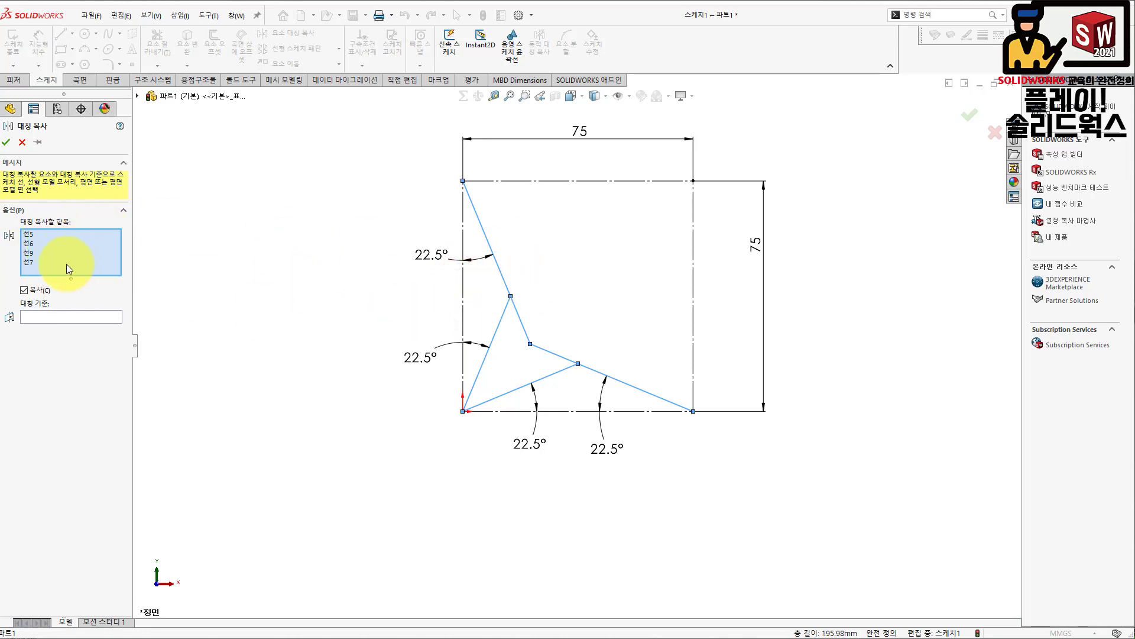
Step: Mirror the four chosen lines about the square's left vertical construction line, keeping the originals
left_click(54, 317)
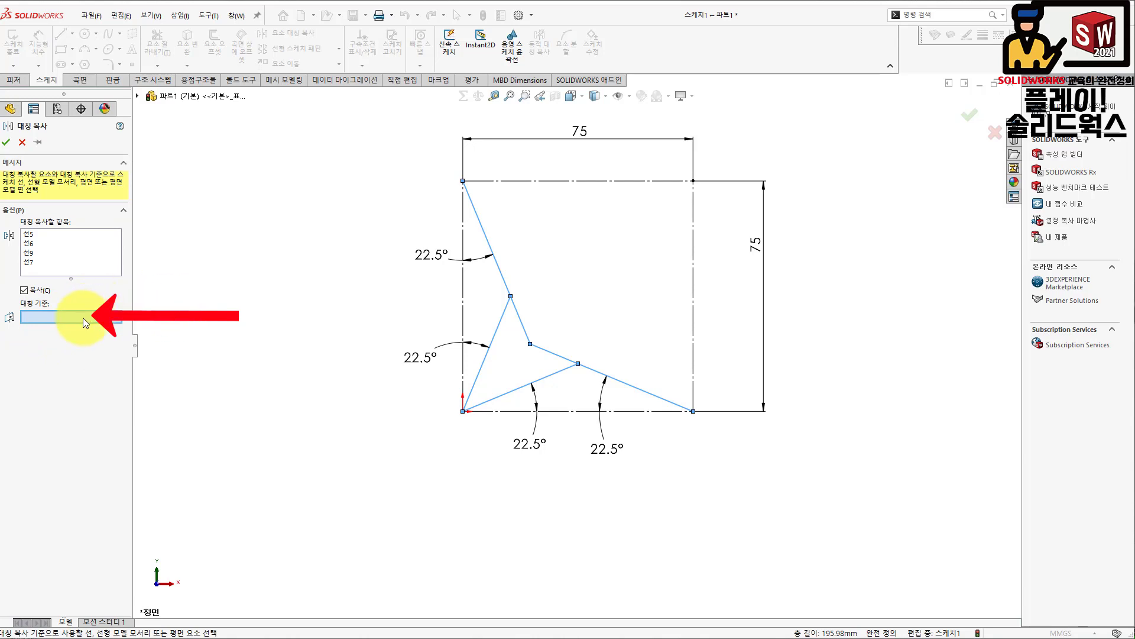
left_click(462, 295)
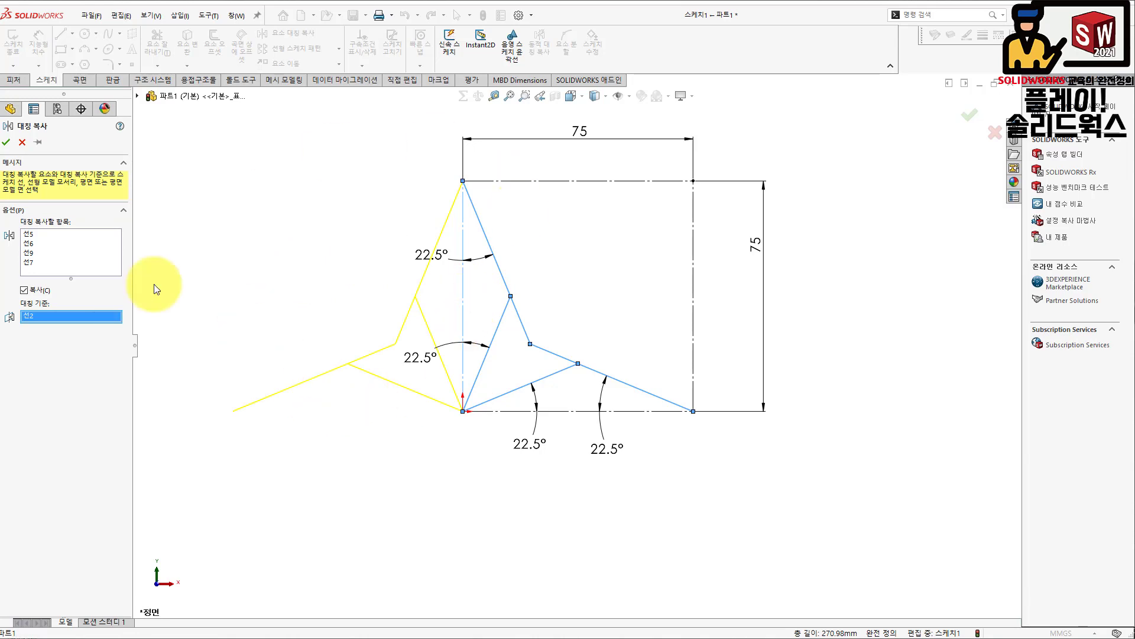
left_click(6, 142)
left_click(323, 290)
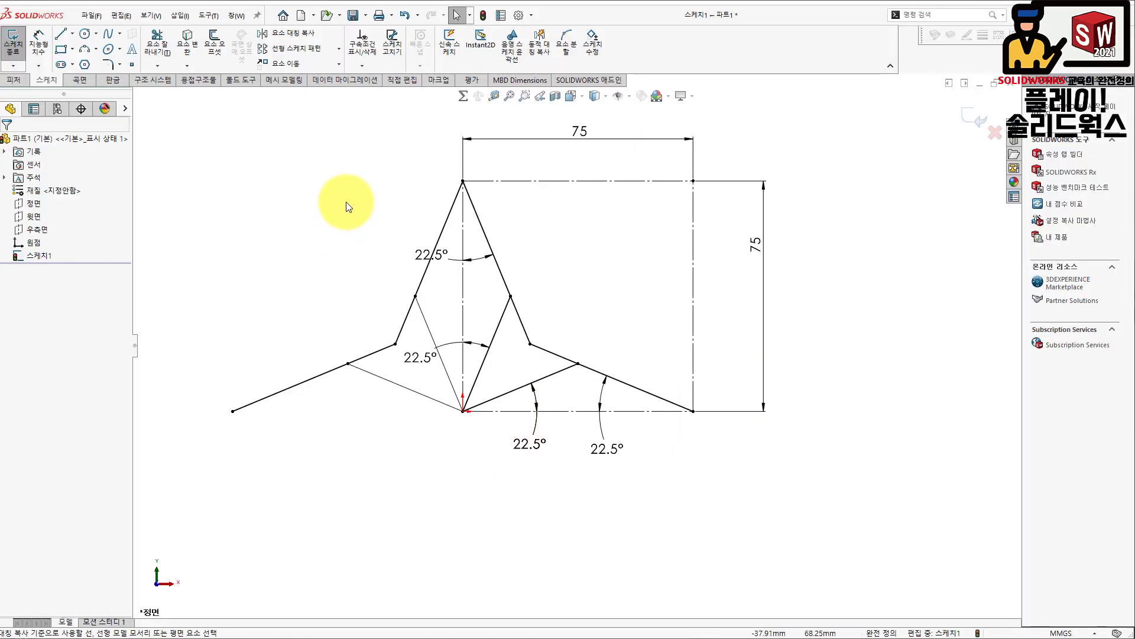
Step: Mirror all eight solid lines of the upper half-star about the square's bottom construction line, leaving out the four construction lines
left_click(294, 33)
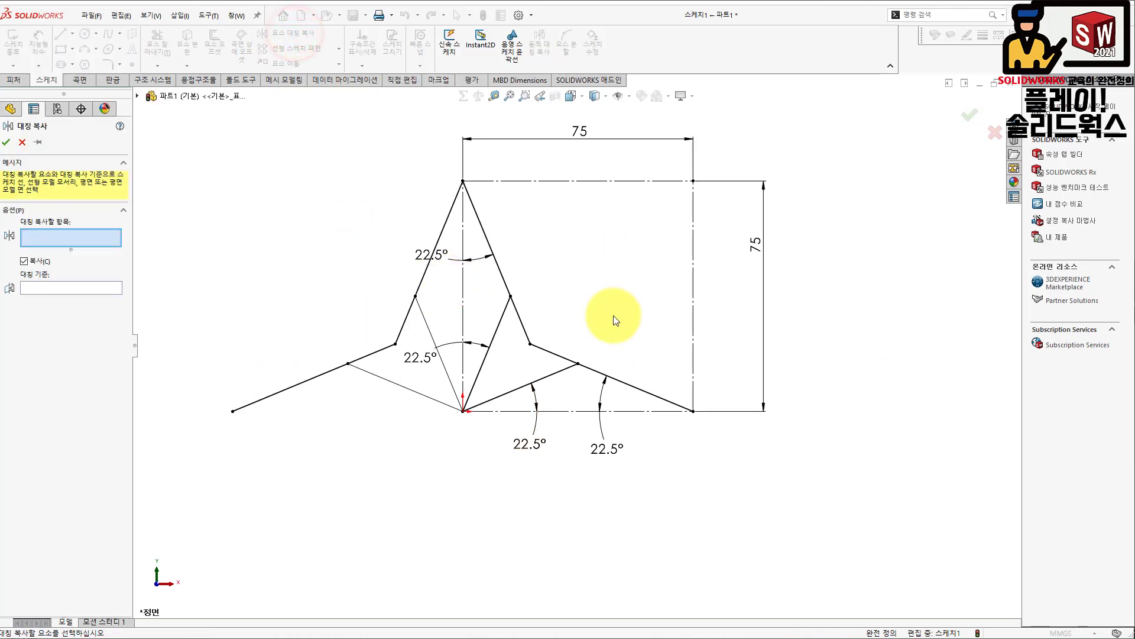
mouse_move(167, 137)
left_mouse_down()
mouse_move(730, 358)
mouse_move(836, 482)
mouse_move(796, 479)
left_mouse_up()
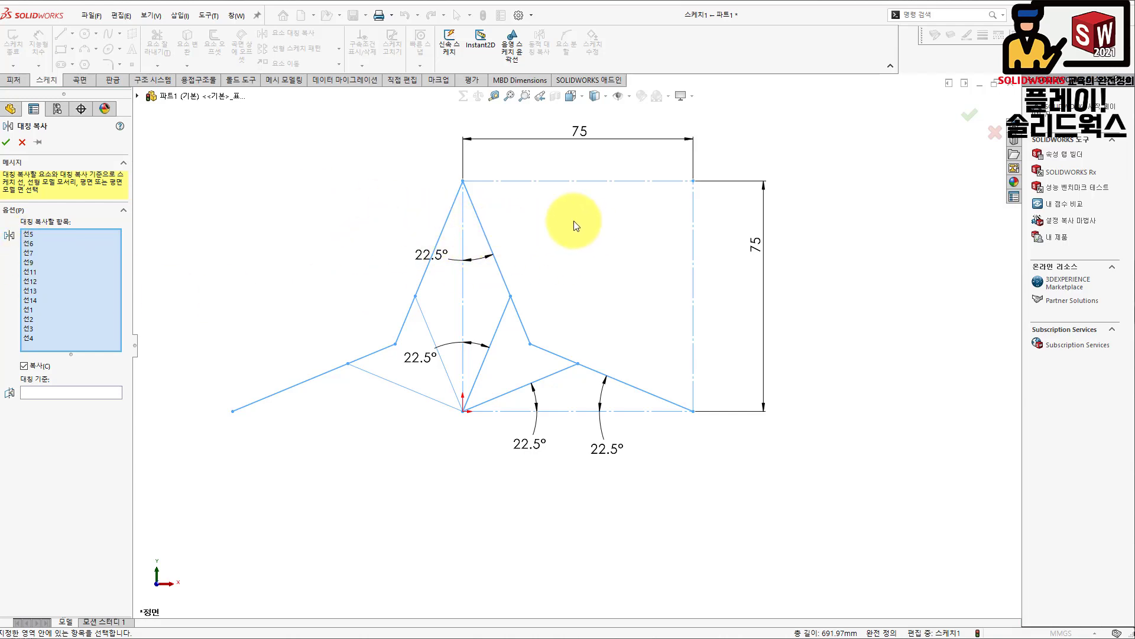
left_click(580, 181)
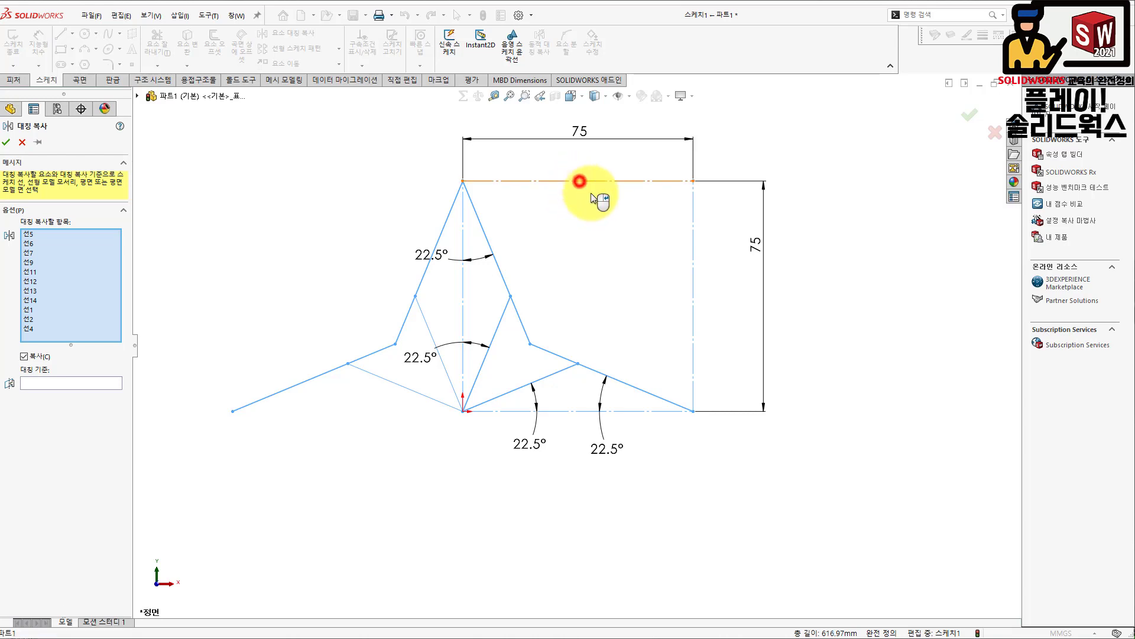
left_click(695, 273)
left_click(645, 411)
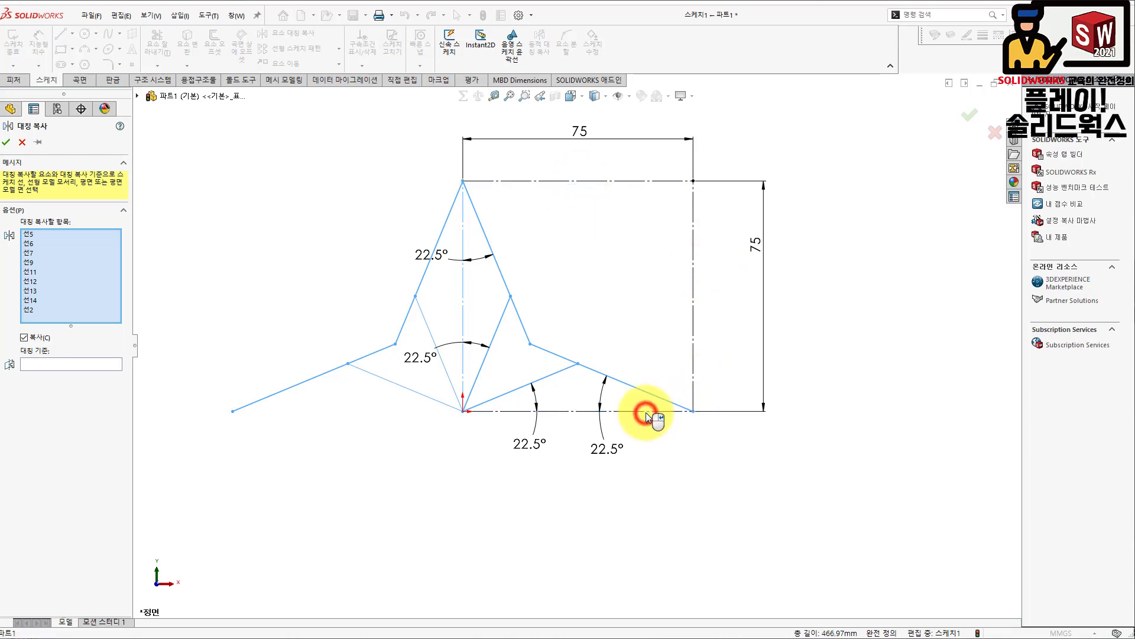
left_click(464, 295)
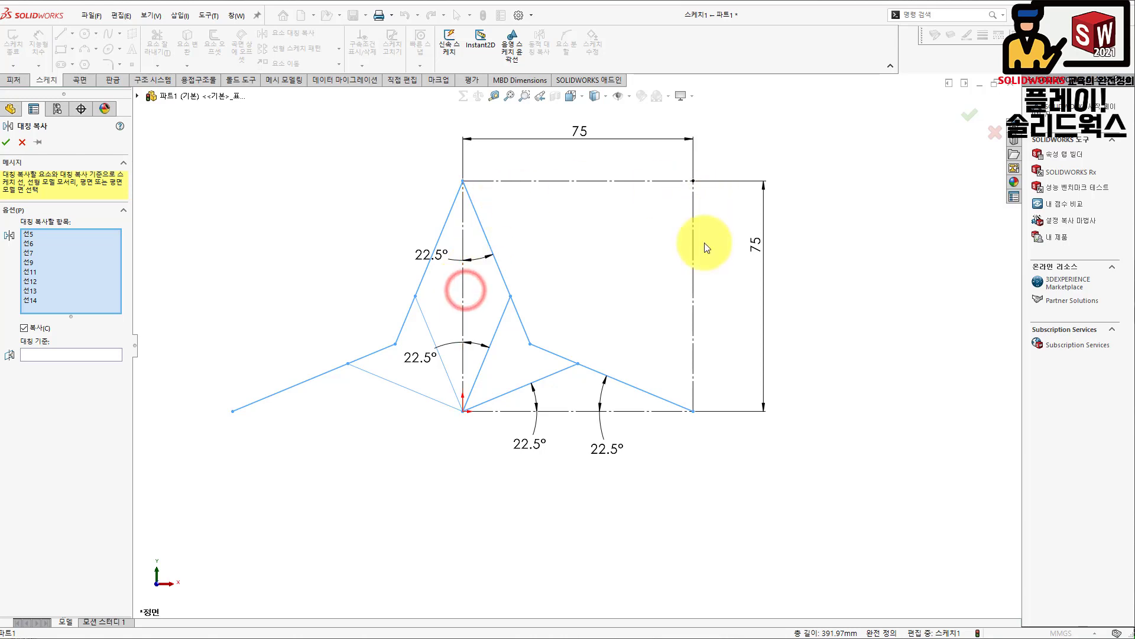
left_click(43, 356)
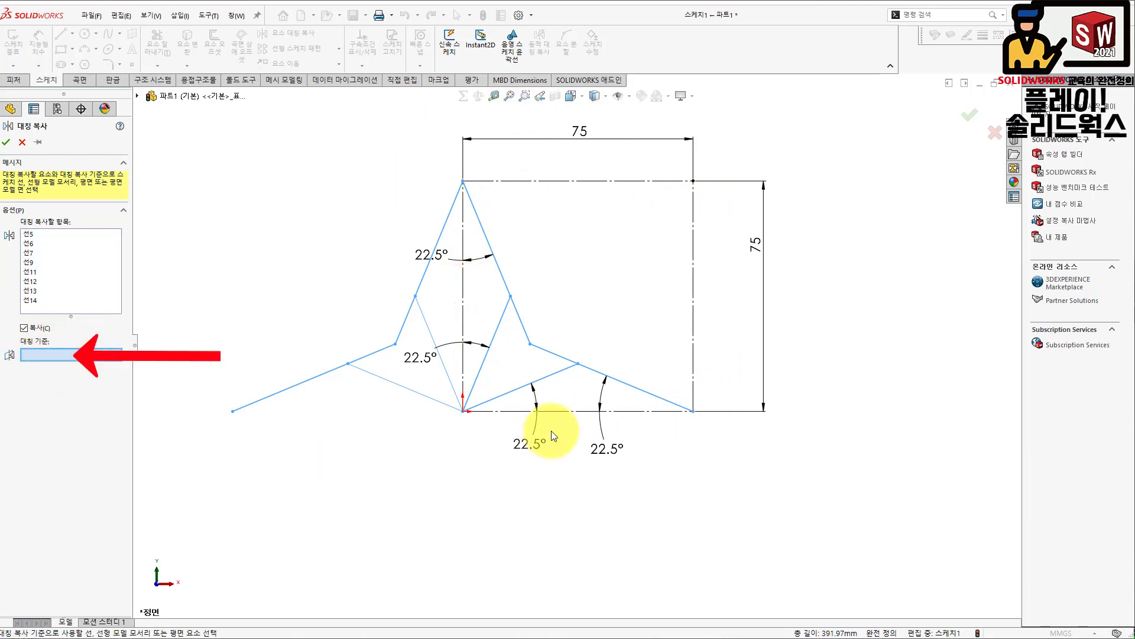
left_click(556, 413)
key("f")
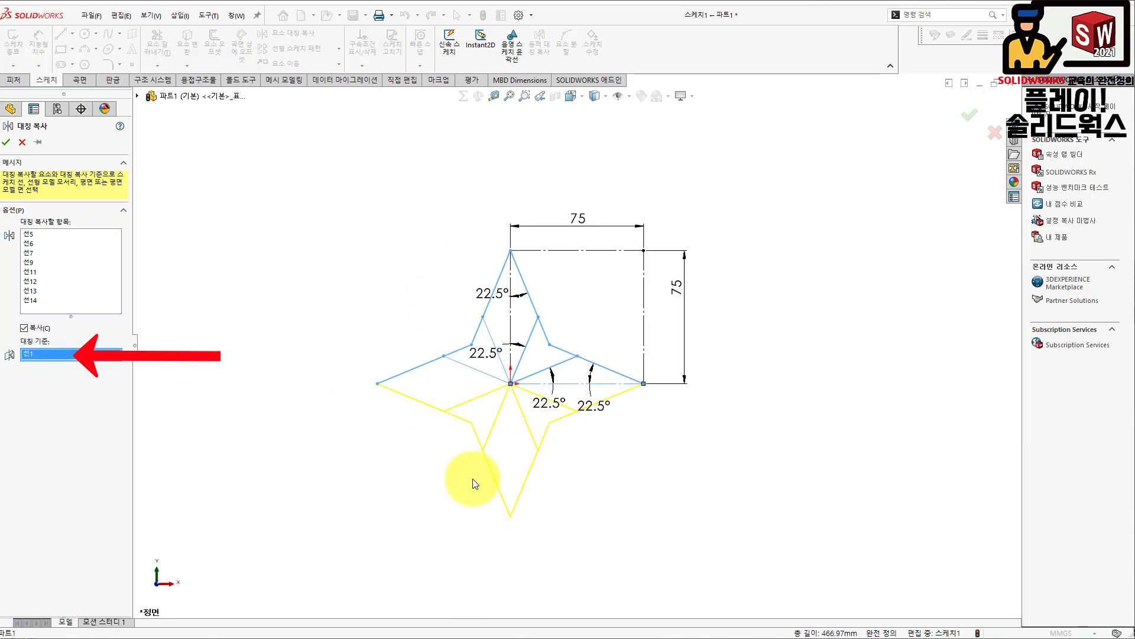
left_click(6, 142)
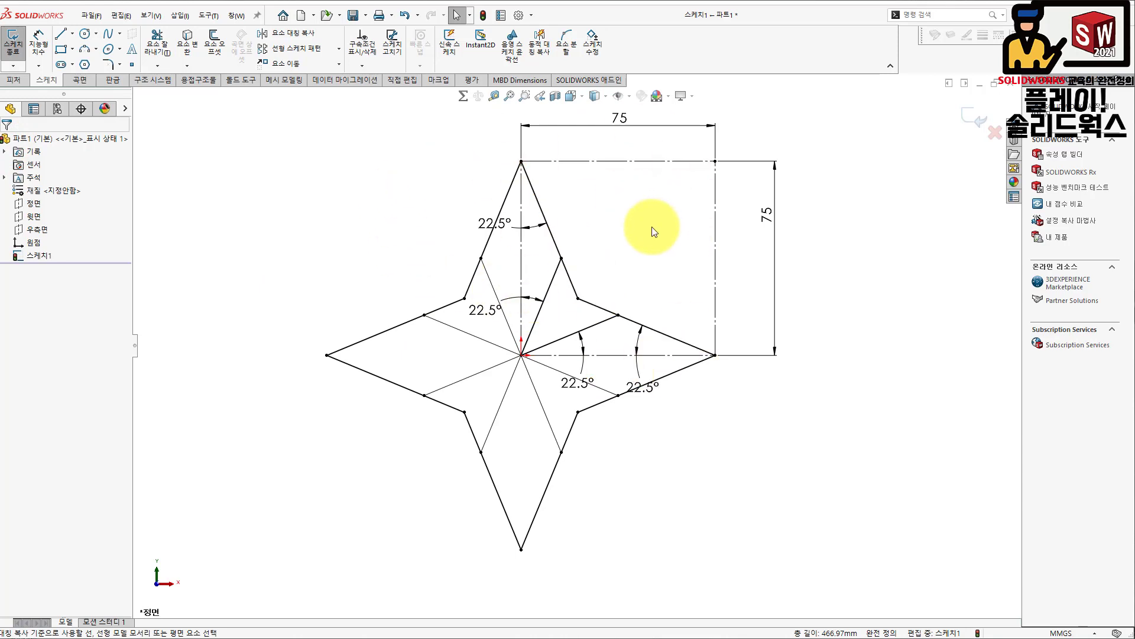
left_click(349, 248)
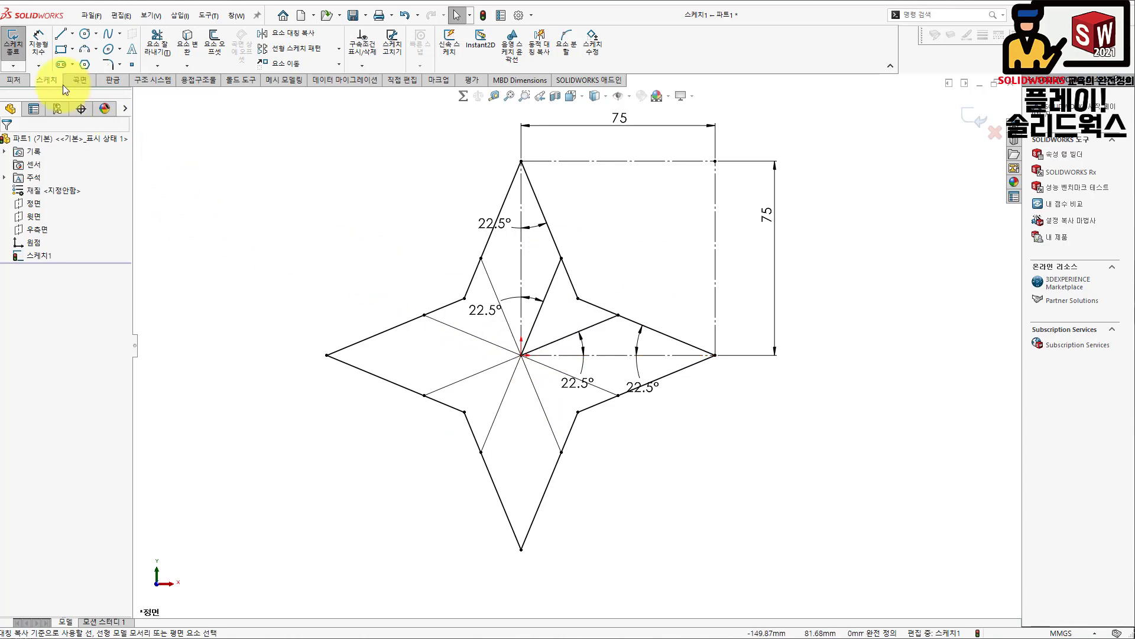
Step: Start a Boss Extrude from the finished four-pointed star sketch
left_click(19, 80)
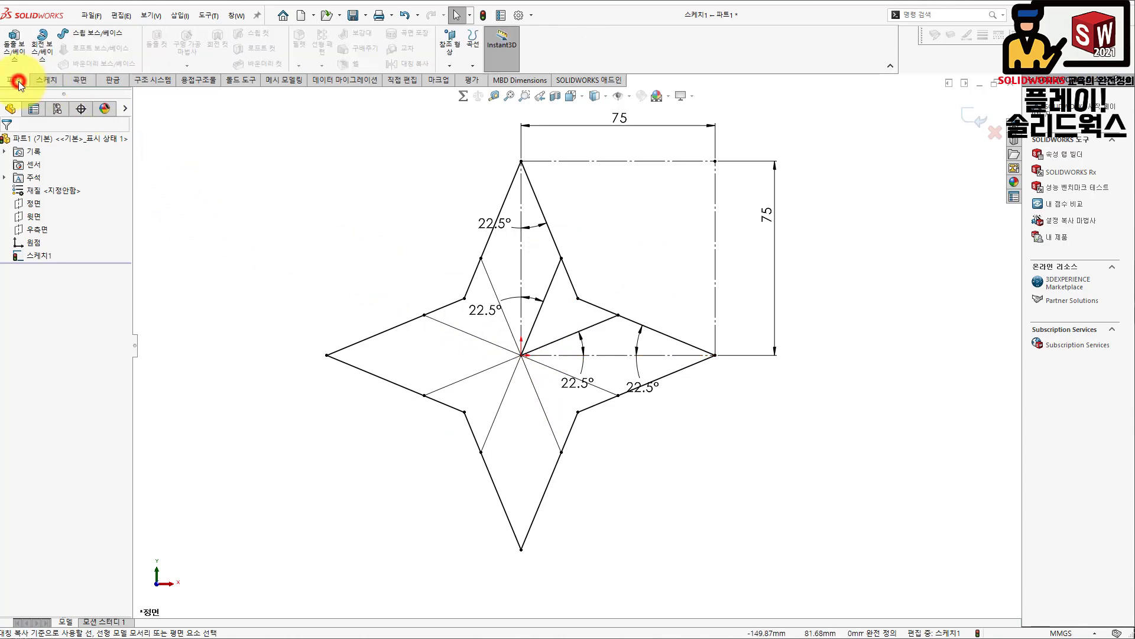
left_click(18, 47)
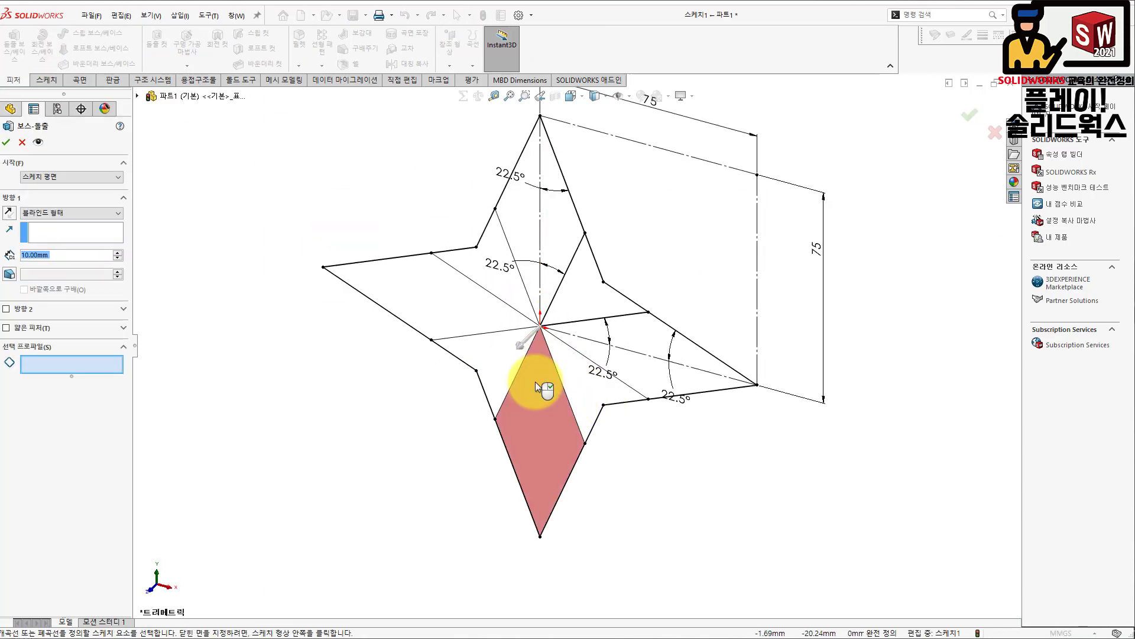
Step: Try the star's four diamond-shaped point regions as the extrusion profiles, and deselect all four of them again
left_click(462, 307)
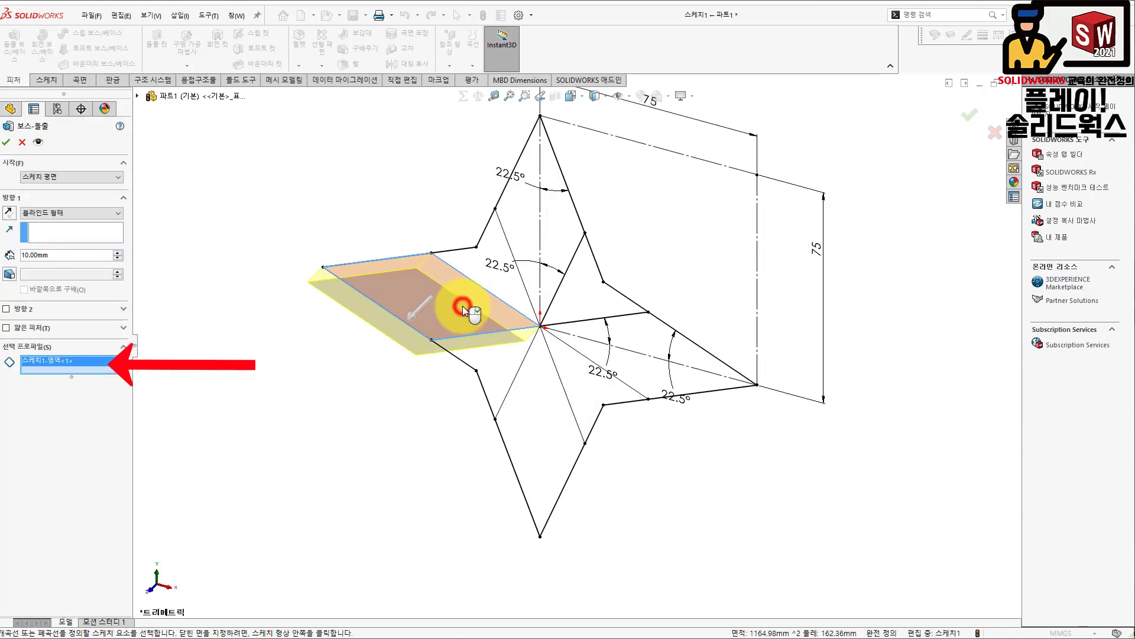
left_click(558, 246)
left_click(639, 335)
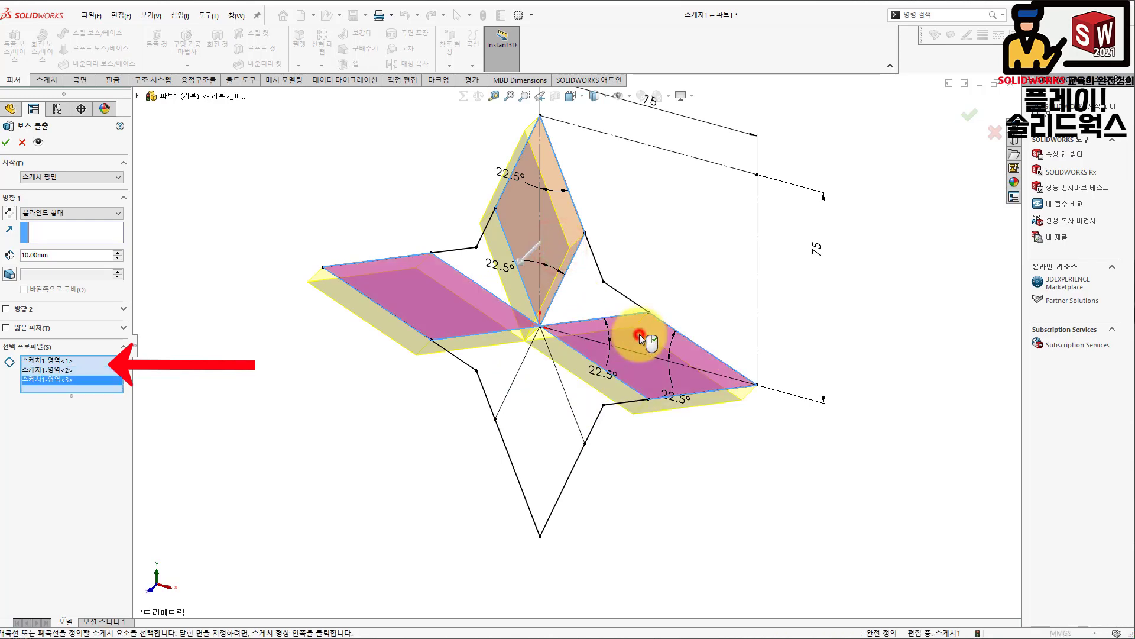
left_click(547, 423)
mouse_move(548, 423)
middle_mouse_down()
mouse_move(570, 375)
mouse_move(550, 406)
mouse_move(540, 475)
mouse_move(507, 456)
mouse_move(593, 289)
middle_mouse_up()
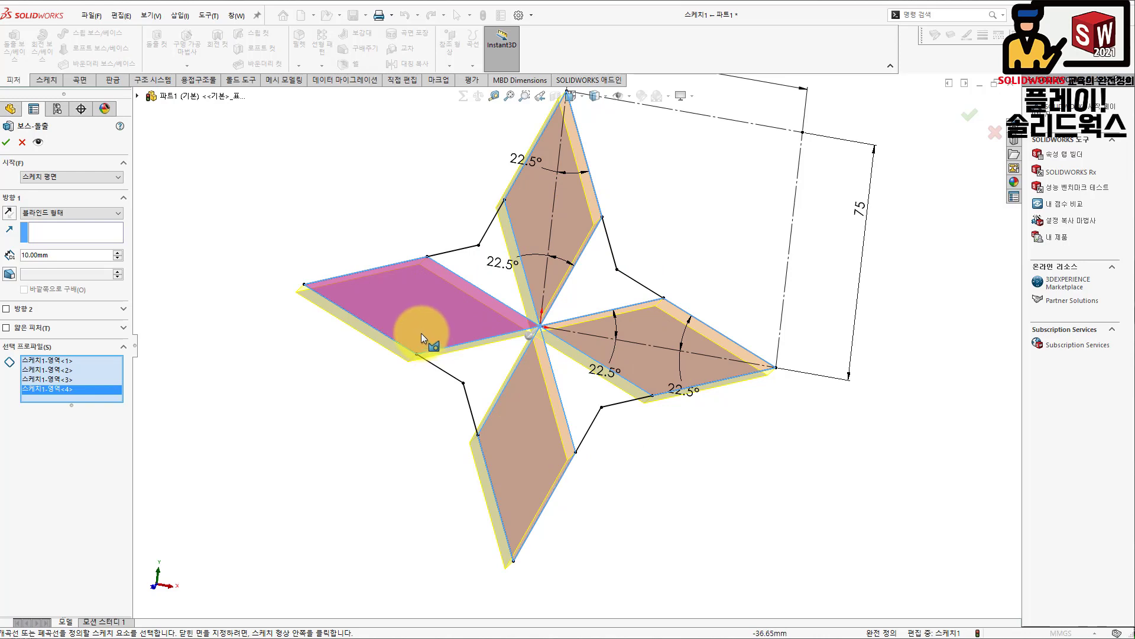
left_click(572, 219)
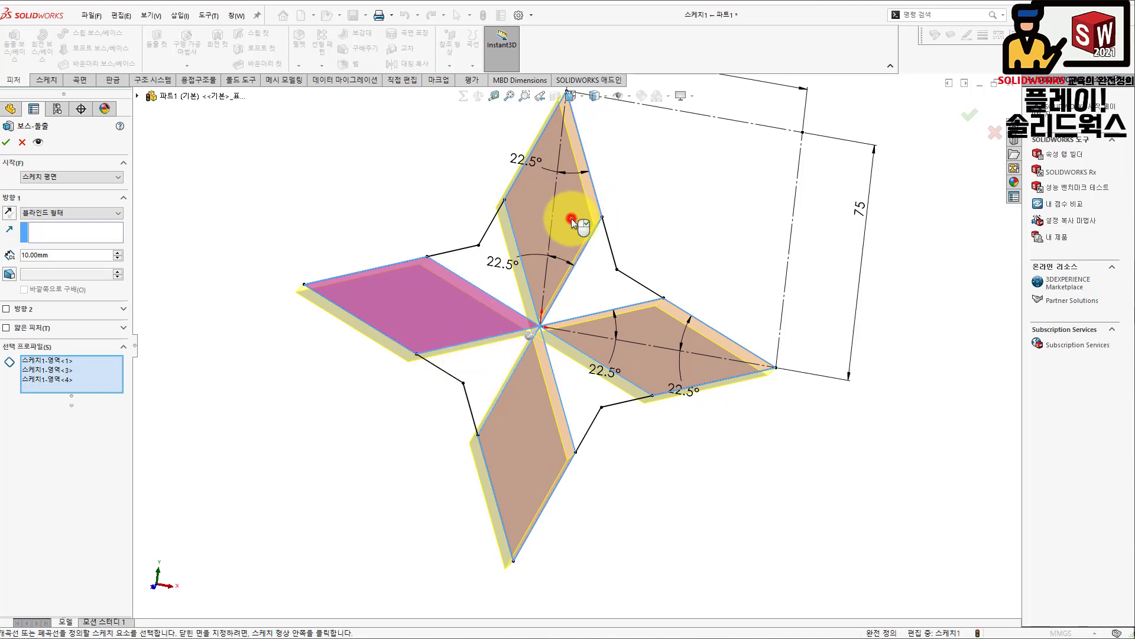
left_click(637, 323)
left_click(538, 430)
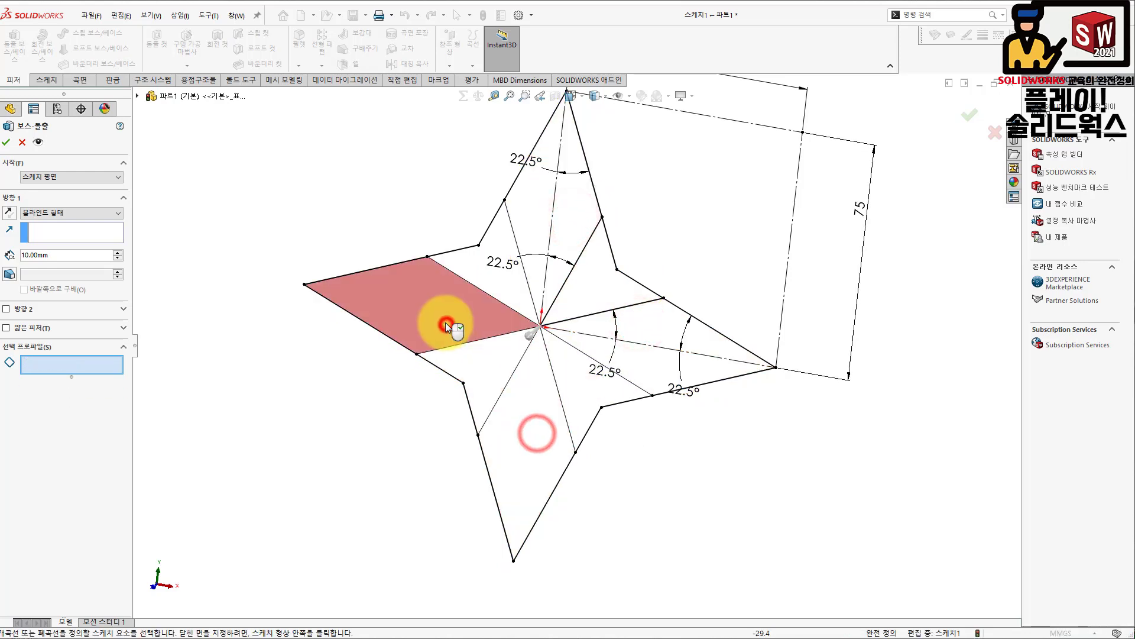
left_click(446, 323)
Step: Extrude the four arrowhead-shaped regions between the star's points as a blind boss with a depth of 10 mm
left_click(509, 289)
left_click(572, 292)
left_click(583, 384)
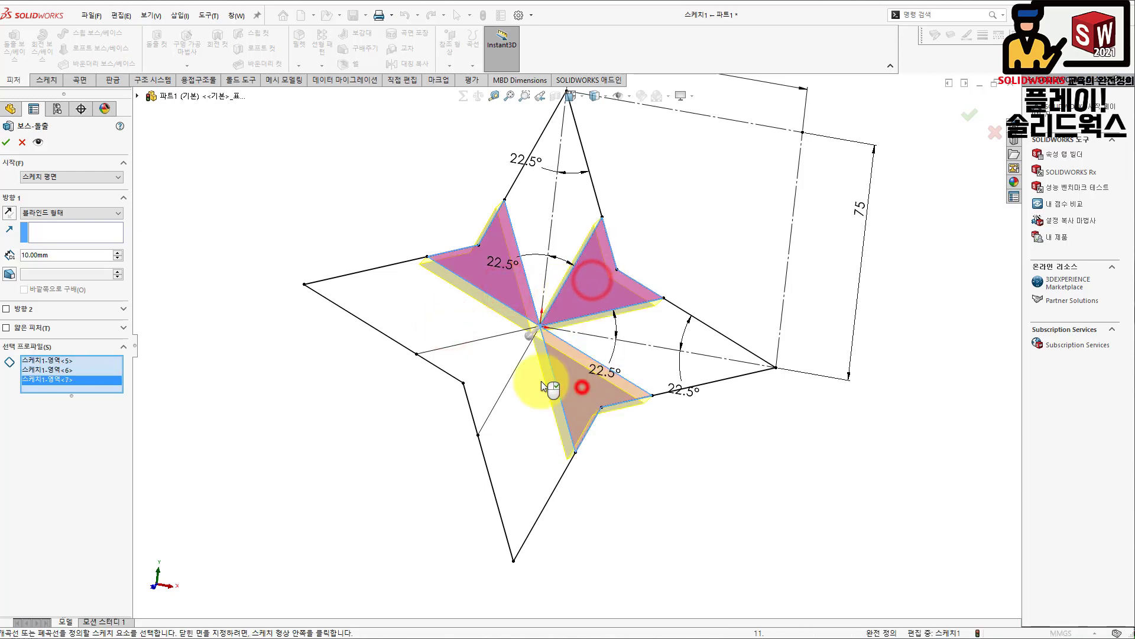
left_click(490, 365)
mouse_move(532, 367)
middle_mouse_down()
mouse_move(499, 361)
mouse_move(536, 210)
mouse_move(665, 397)
mouse_move(544, 386)
middle_mouse_up()
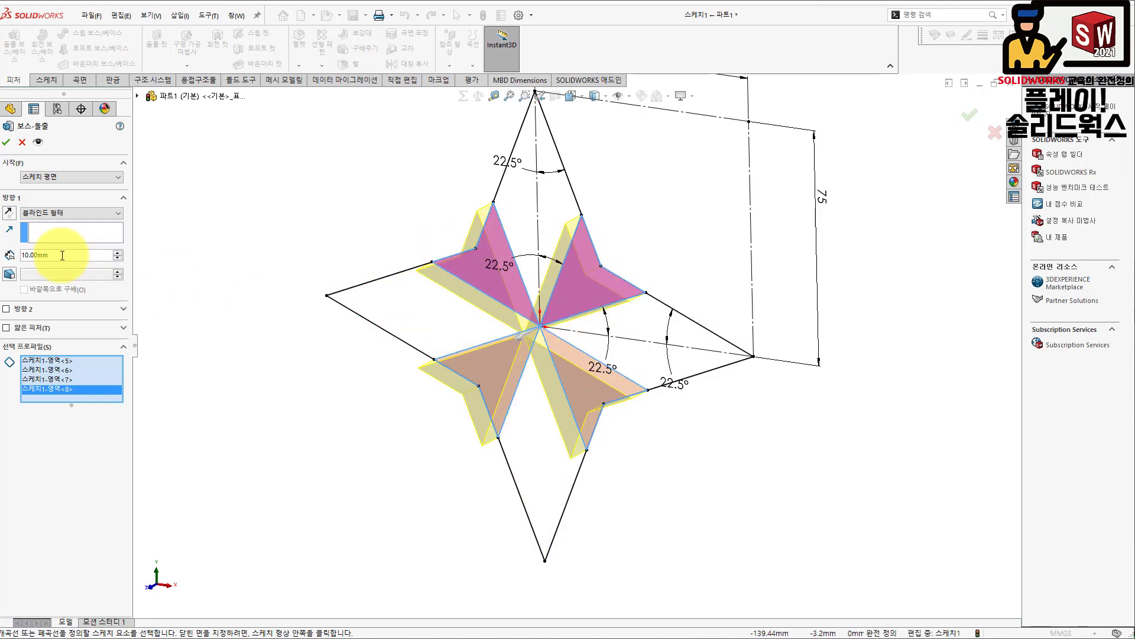
left_click(7, 142)
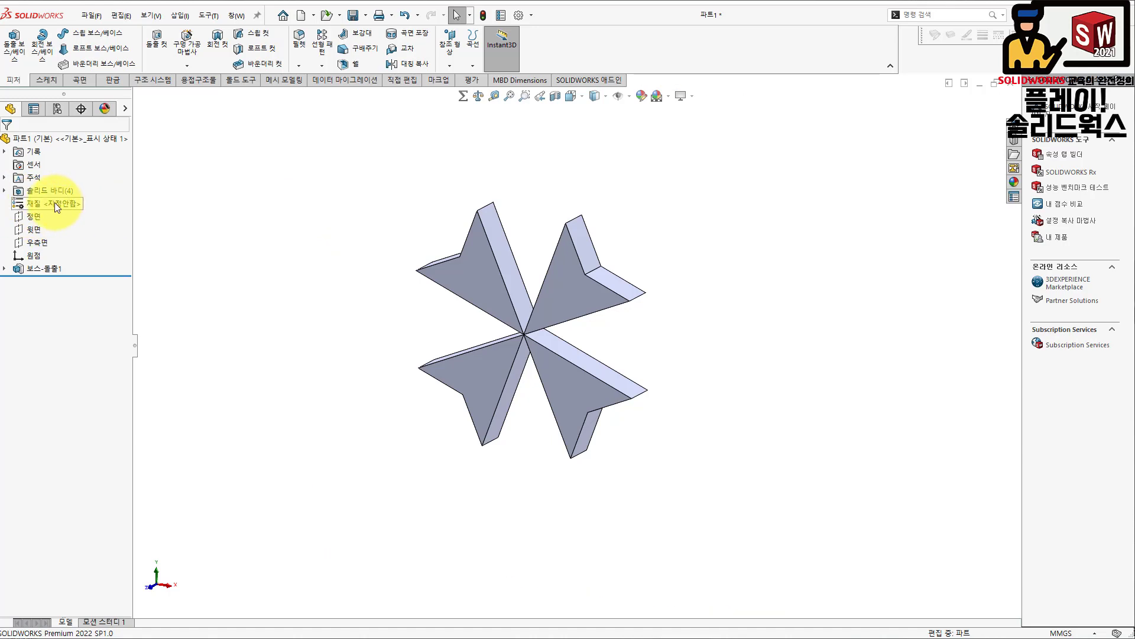
Step: Examine the part's mass properties, enlarging the report text, moving the report beside the model and highlighting the mass line
left_click(477, 96)
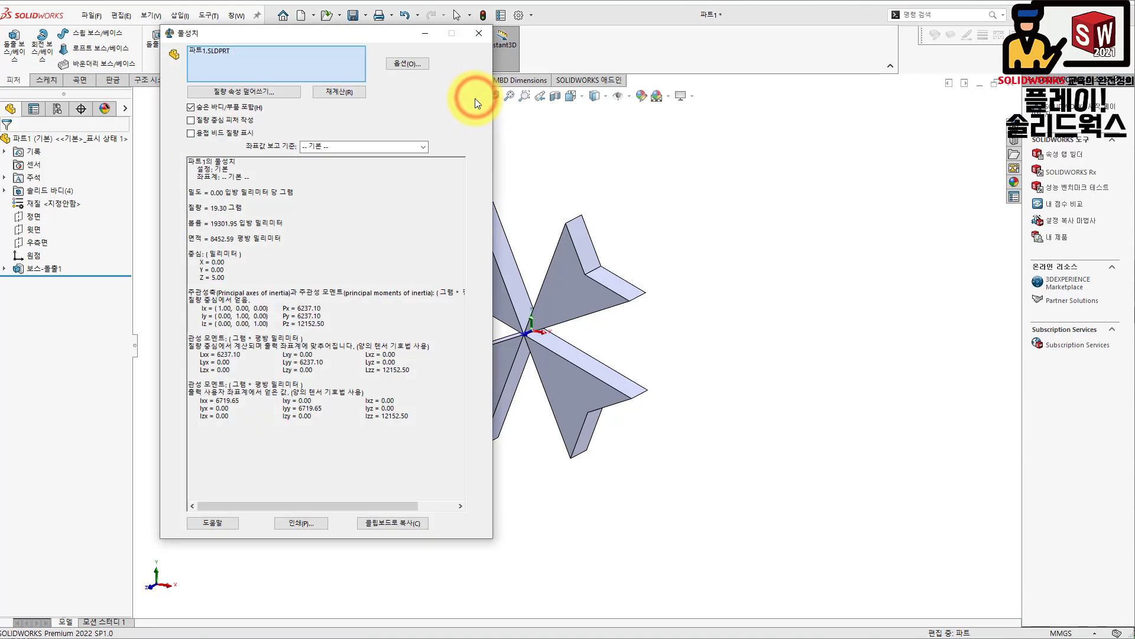
left_click(421, 256)
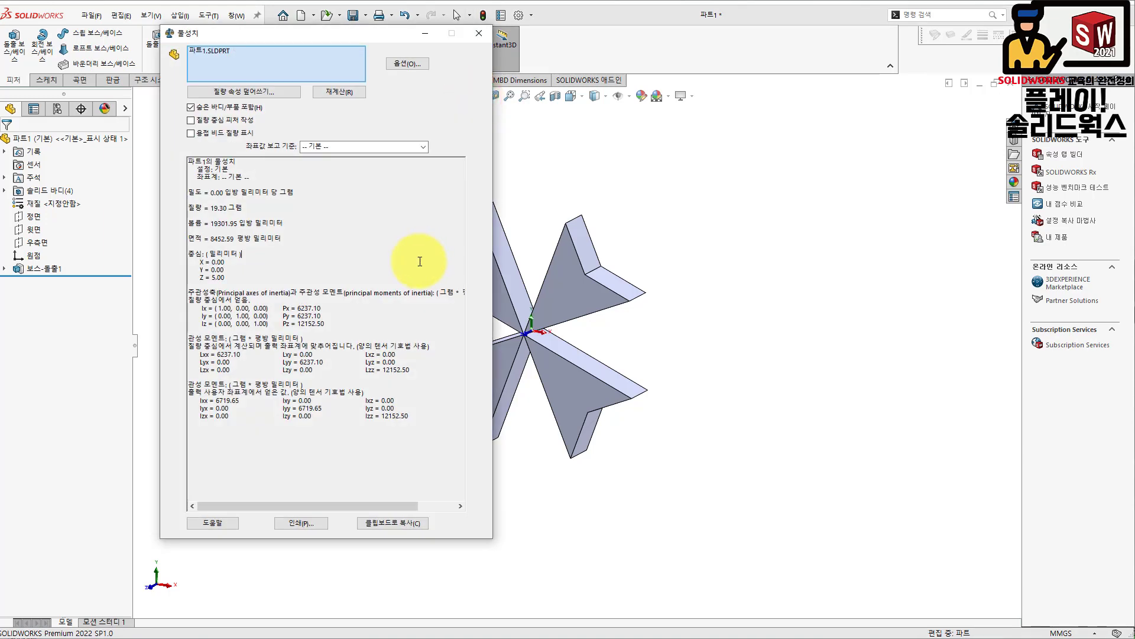
scroll(291, 270, "up", 4, "ctrl")
scroll(227, 278, "up", 5, "ctrl")
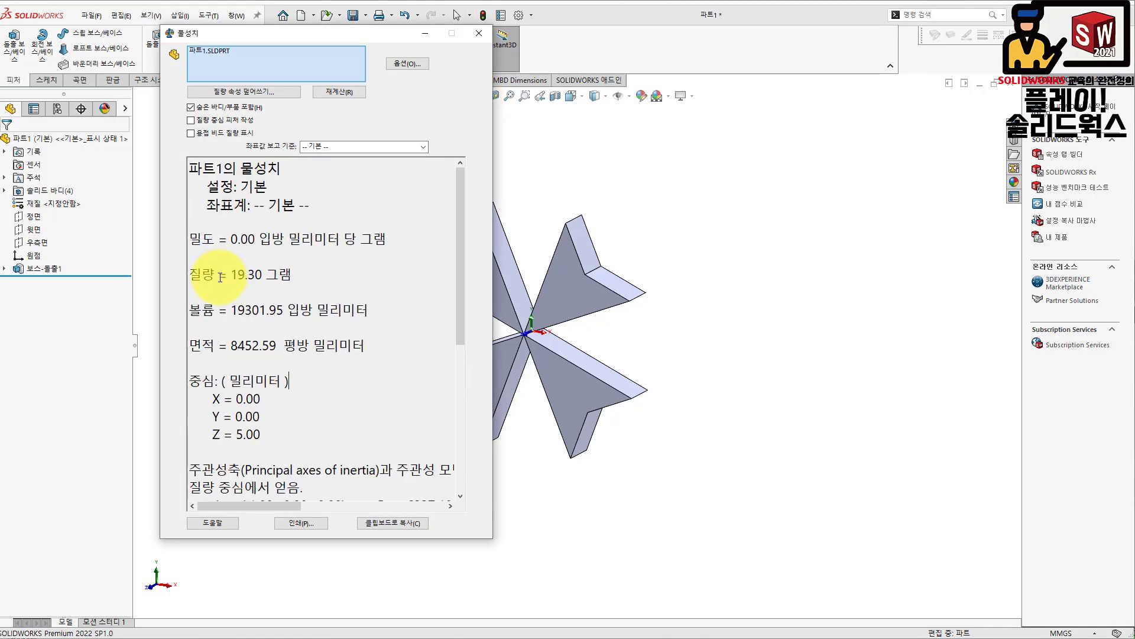
scroll(263, 379, "up", 1, "ctrl")
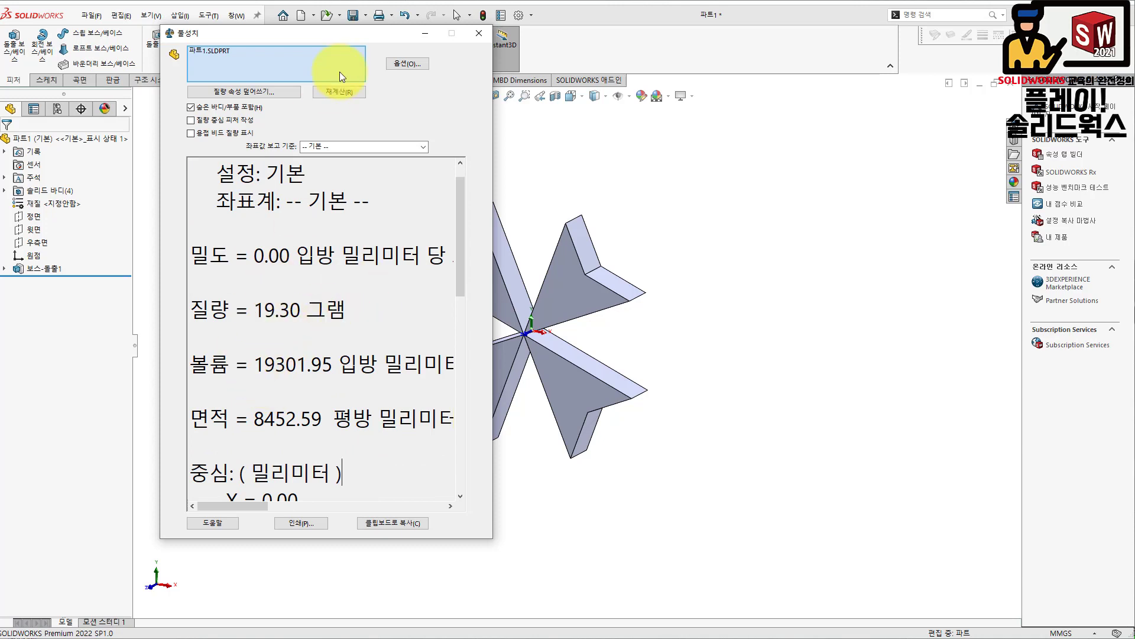
left_click_drag(375, 40, 889, 46)
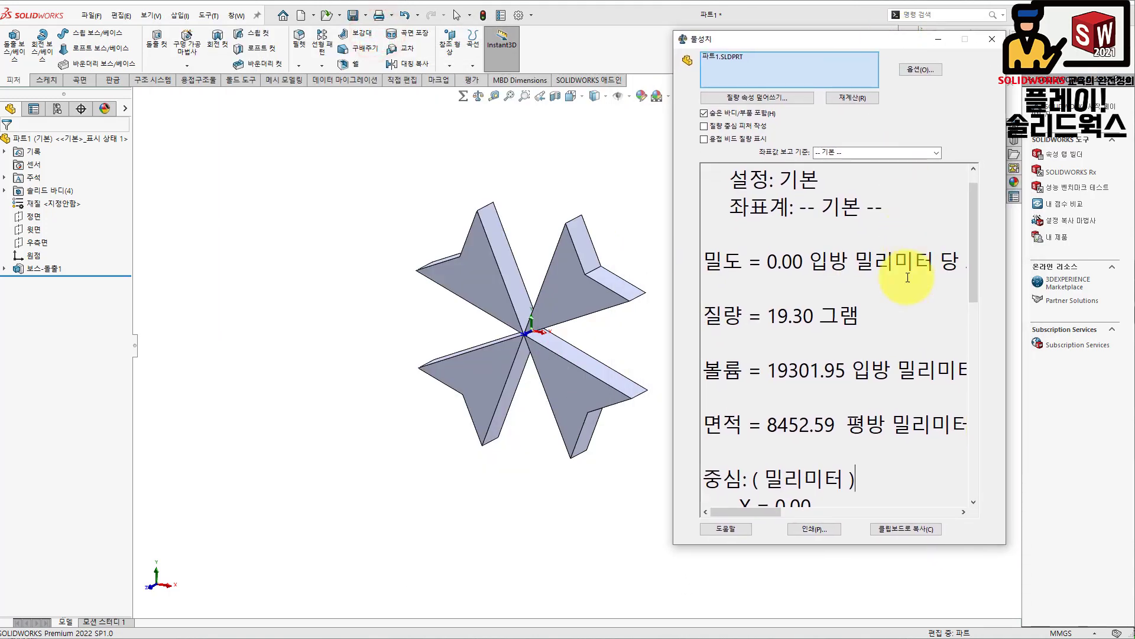
left_click_drag(707, 316, 869, 338)
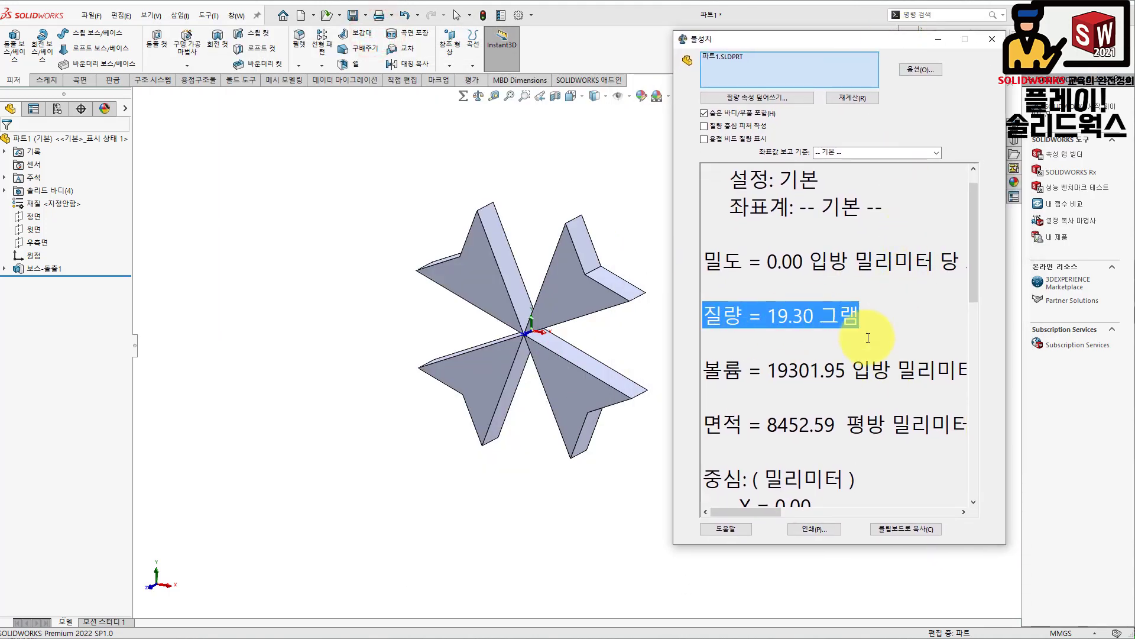
scroll(887, 313, "up", 1, "ctrl")
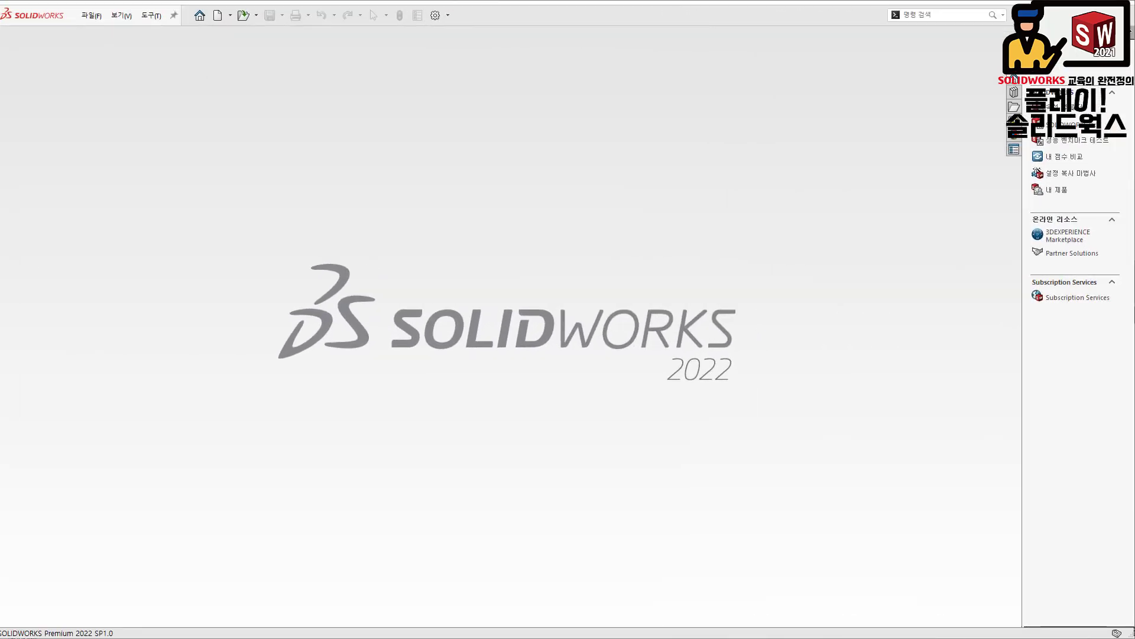
Step: Look over the 탄젠트 04 reference drawing and move its window back out of the workspace
mouse_move(1132, 109)
left_mouse_down()
mouse_move(798, 86)
mouse_move(746, 51)
left_mouse_up()
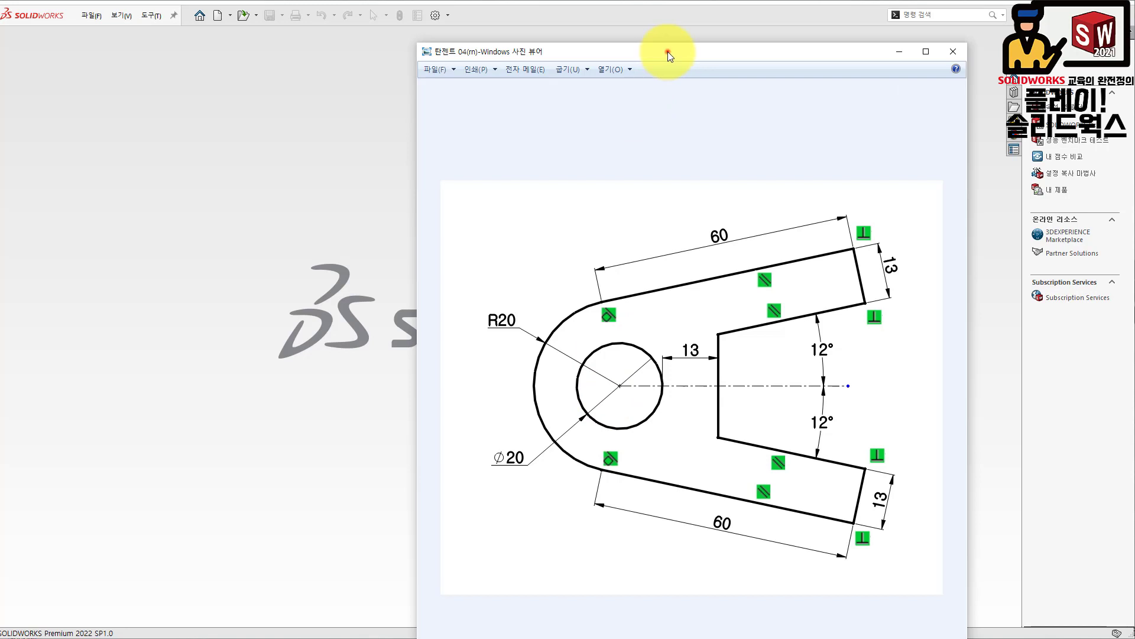
left_click_drag(668, 51, 1134, 51)
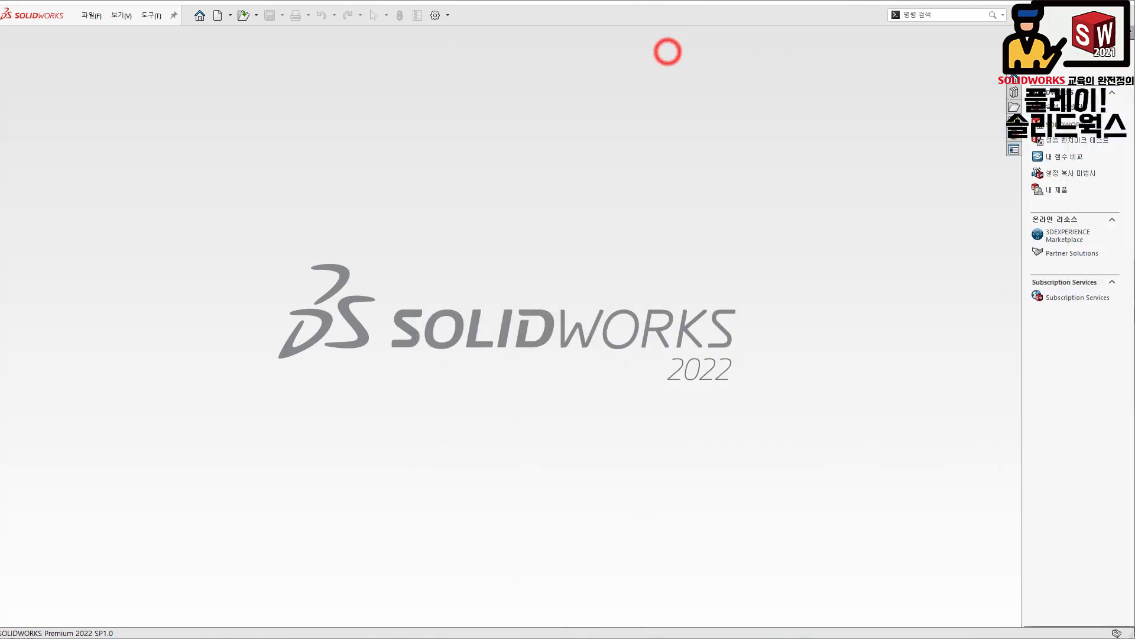
Step: Create a new part and start a sketch on its Front Plane
left_click(218, 15)
double_click(329, 155)
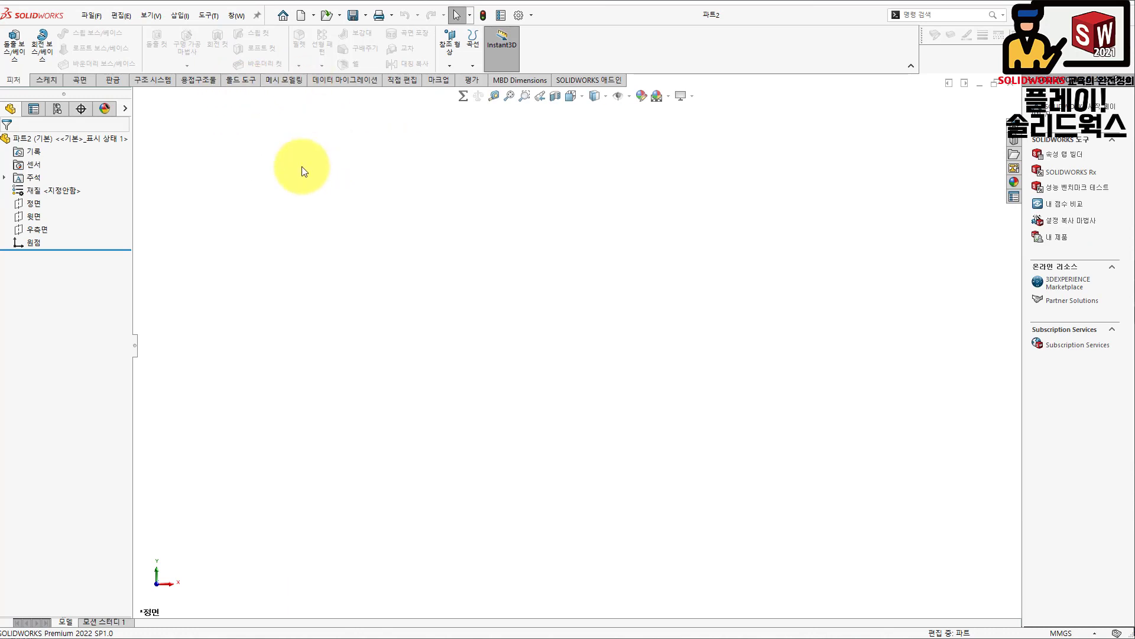
left_click(33, 204)
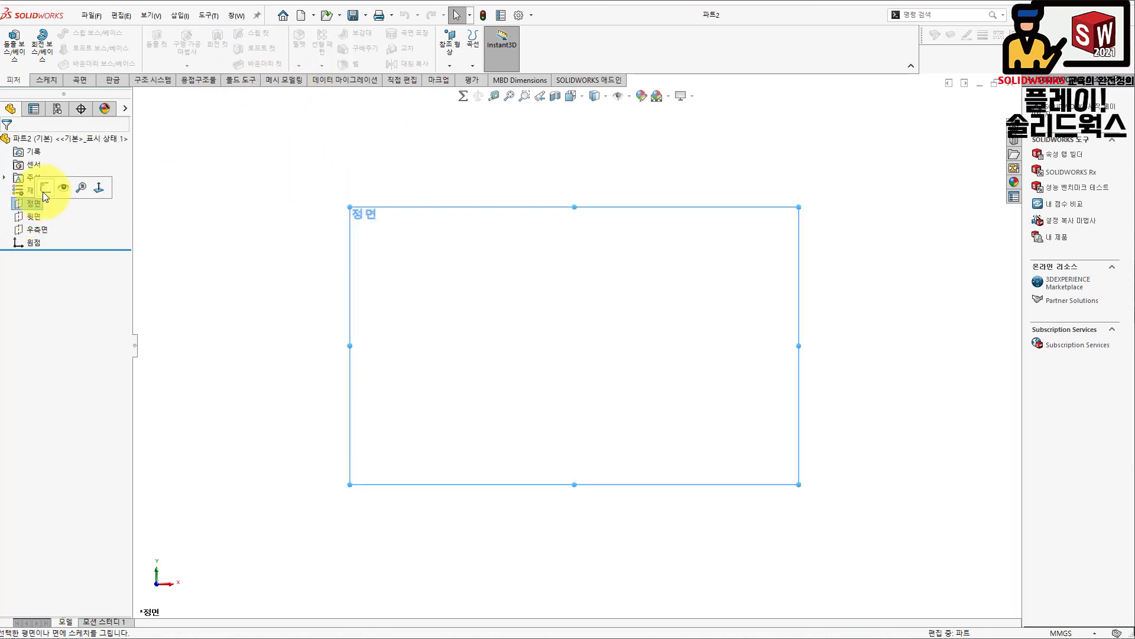
left_click(45, 188)
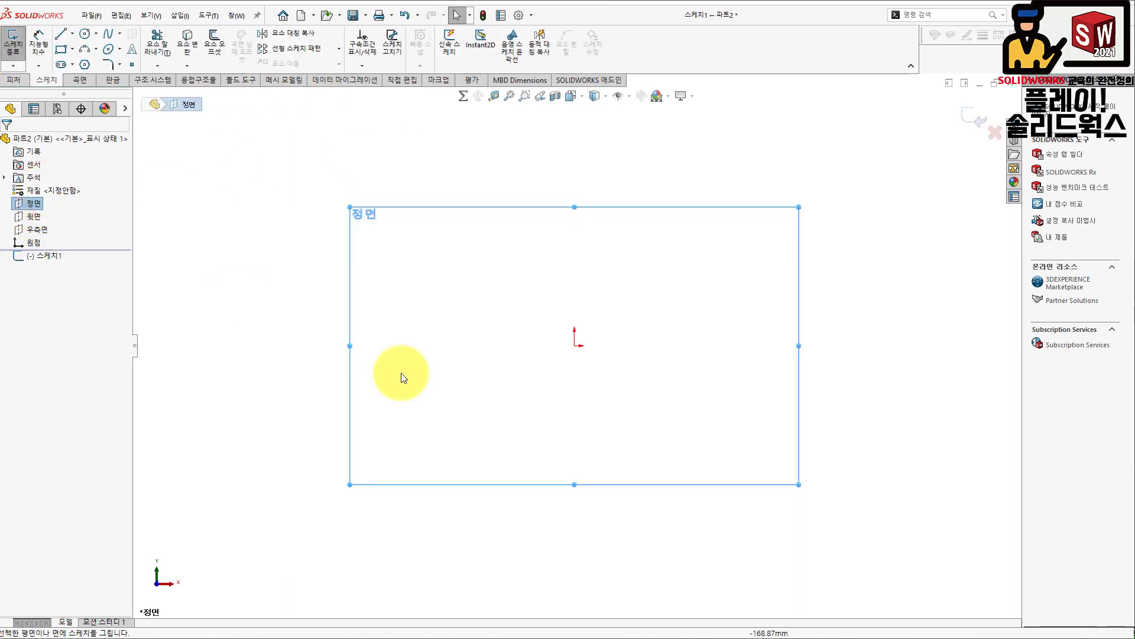
Step: Draw a horizontal centerline about 81 mm long from the origin toward positive X
left_click(71, 34)
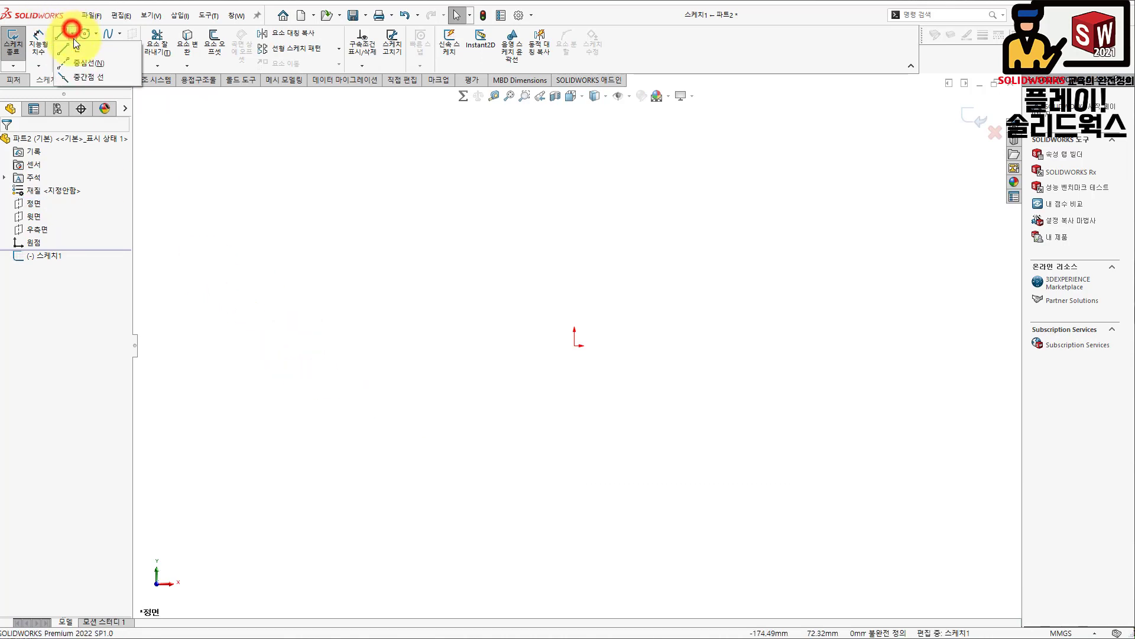
left_click(78, 63)
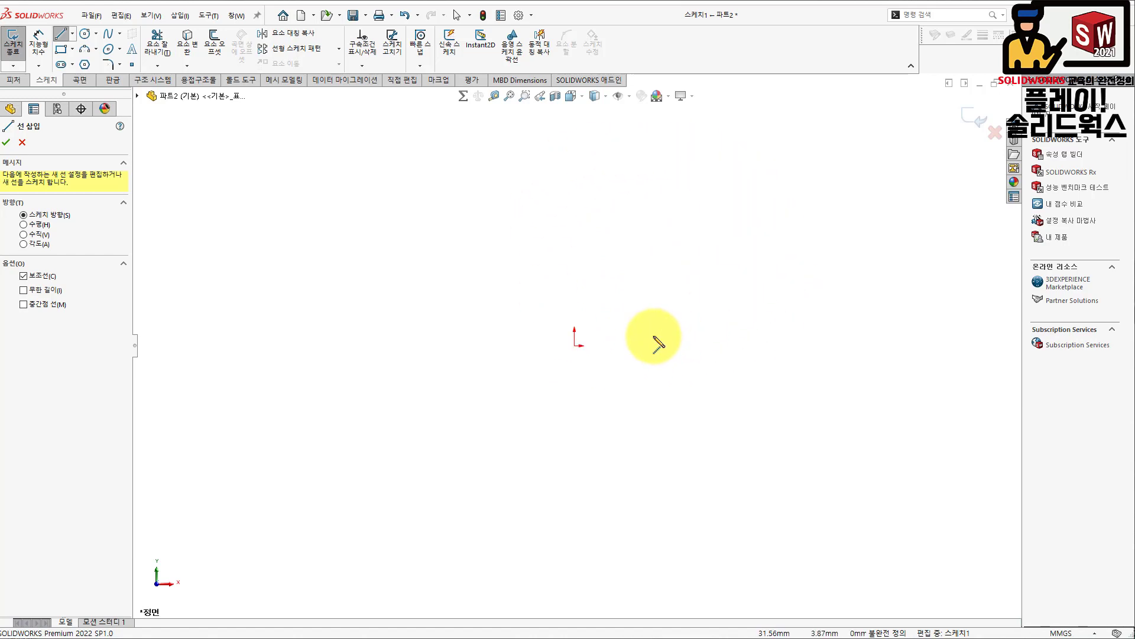
left_click(574, 345)
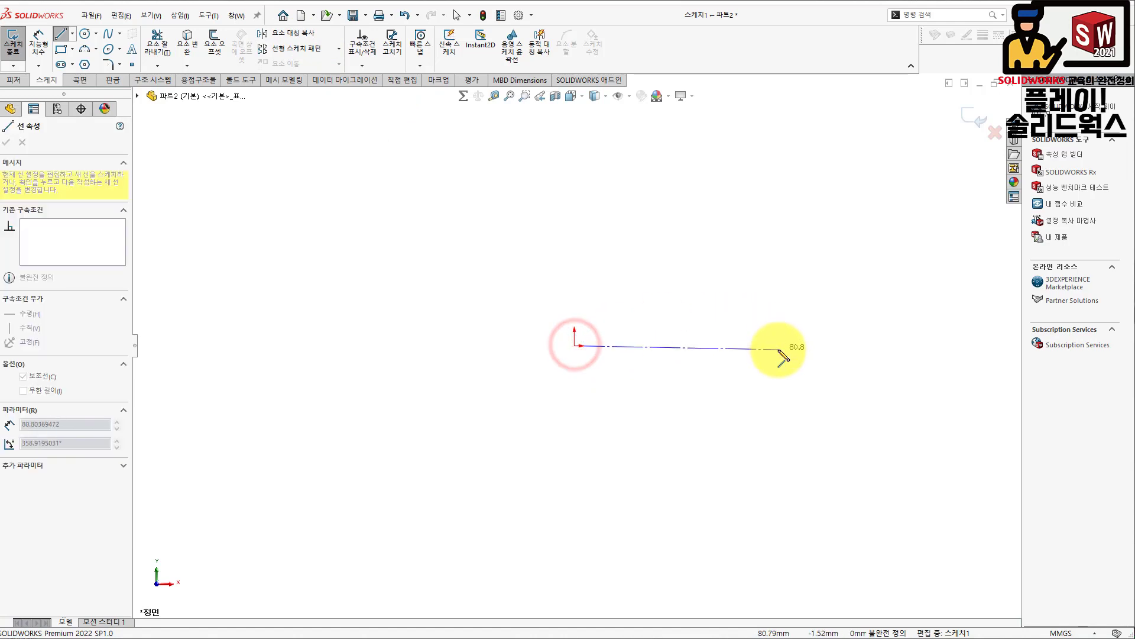
left_click(774, 345)
key("Escape")
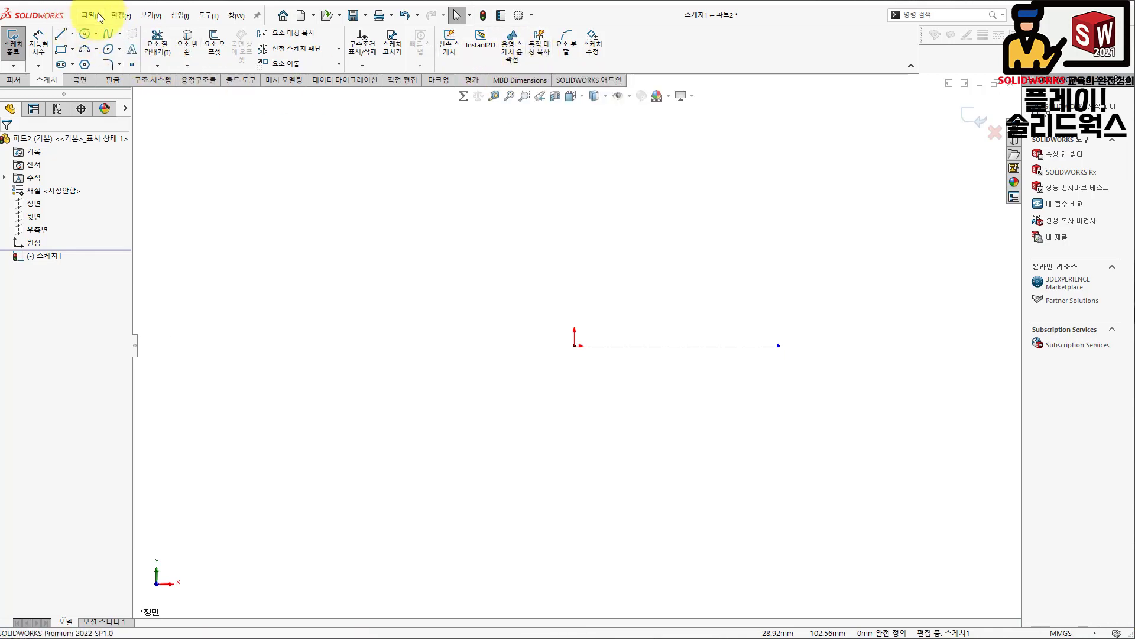
Step: Activate dynamic mirroring of sketch entities about the horizontal centerline
left_click(207, 18)
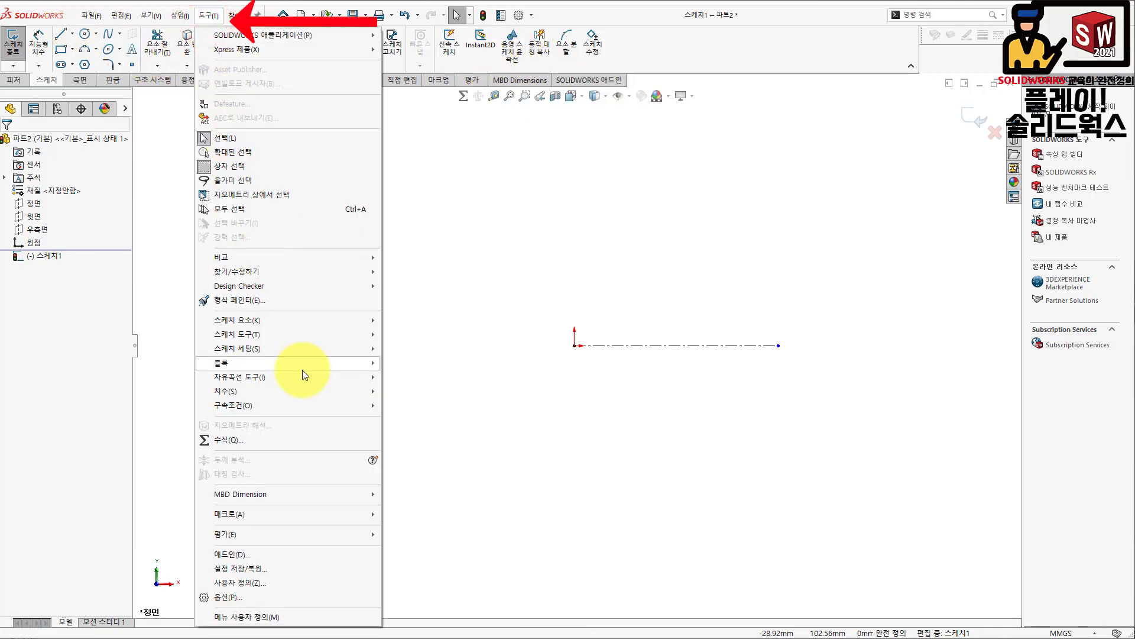
mouse_move(290, 336)
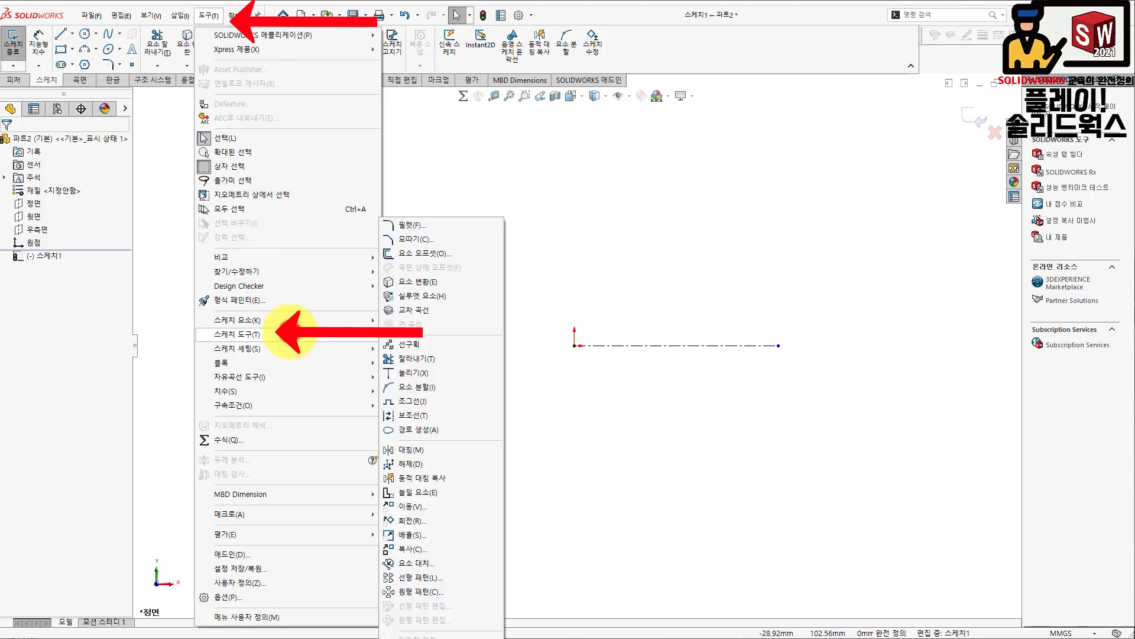
left_click(461, 479)
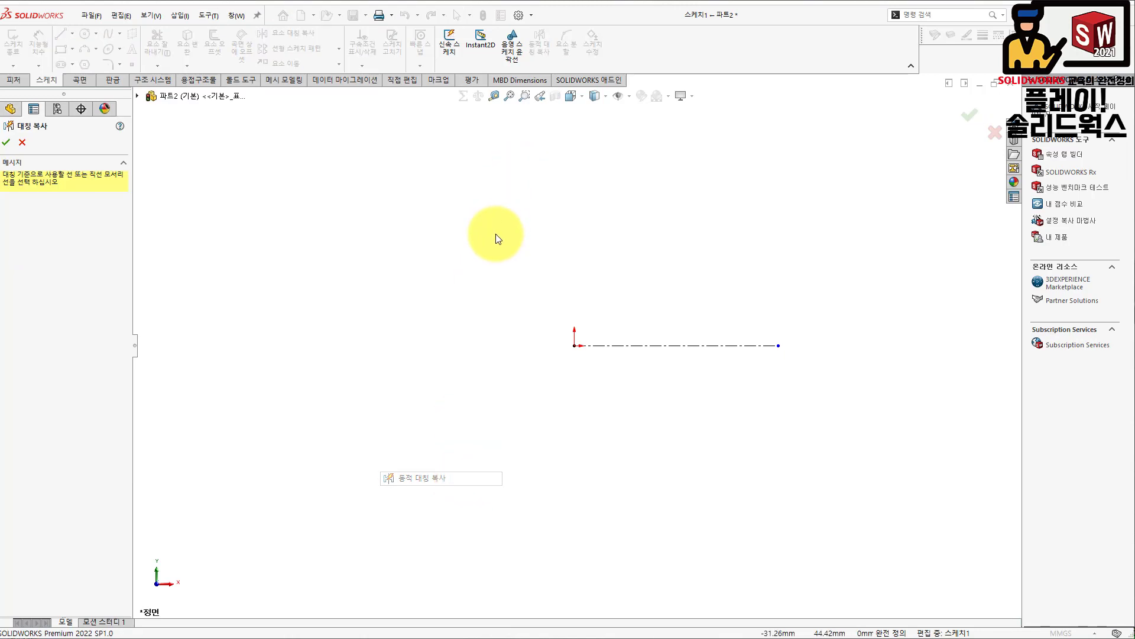
left_click(701, 347)
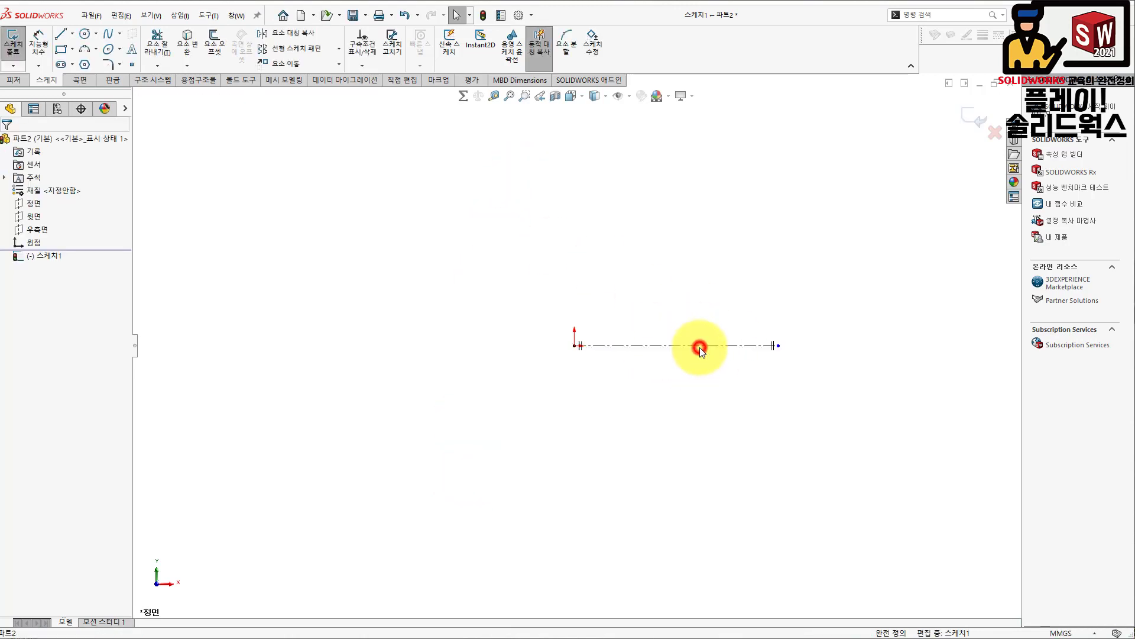
Step: Draw the upper half outline as connected lines from the origin: short vertical line, inclined line about 61 mm, end edge about 14.6 mm, returning outer line
scroll(750, 393, "down", 3)
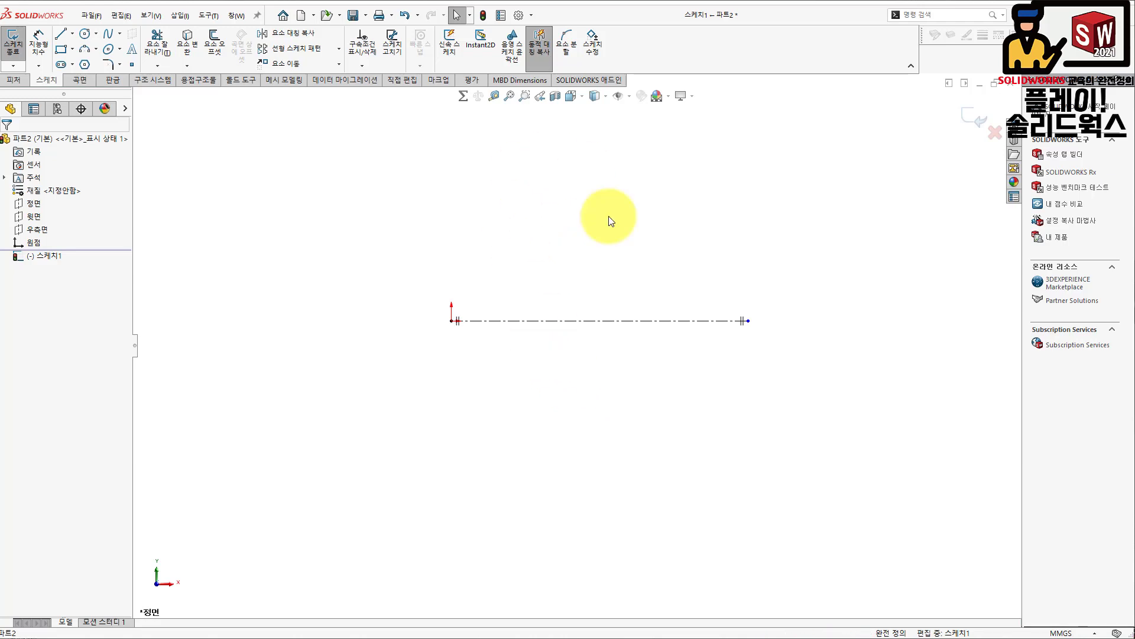
left_click(60, 34)
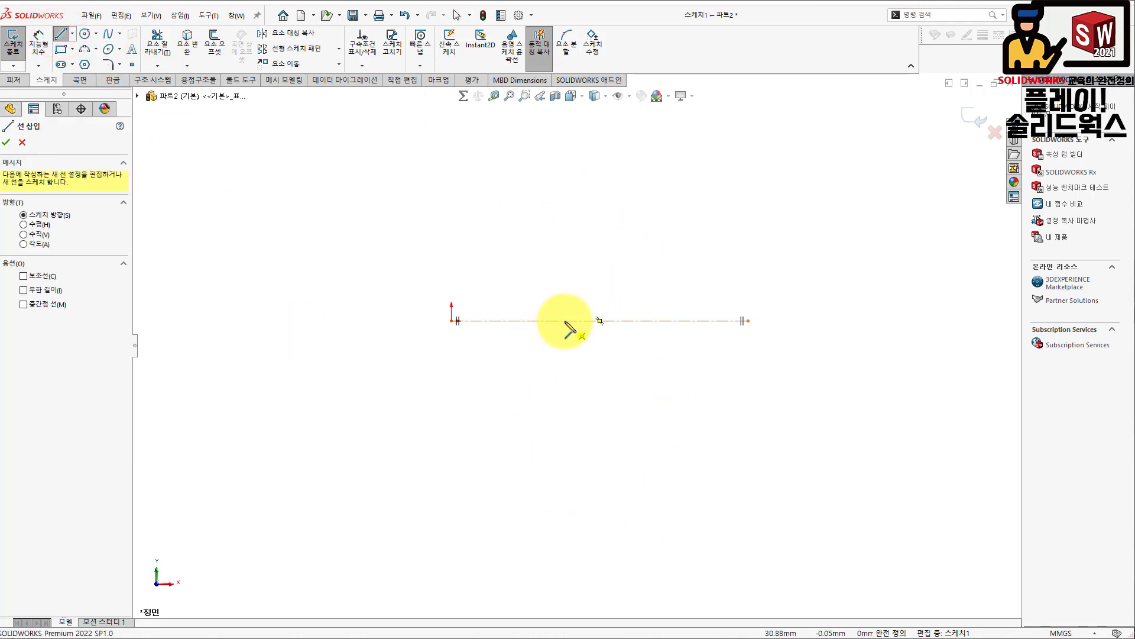
left_click(451, 321)
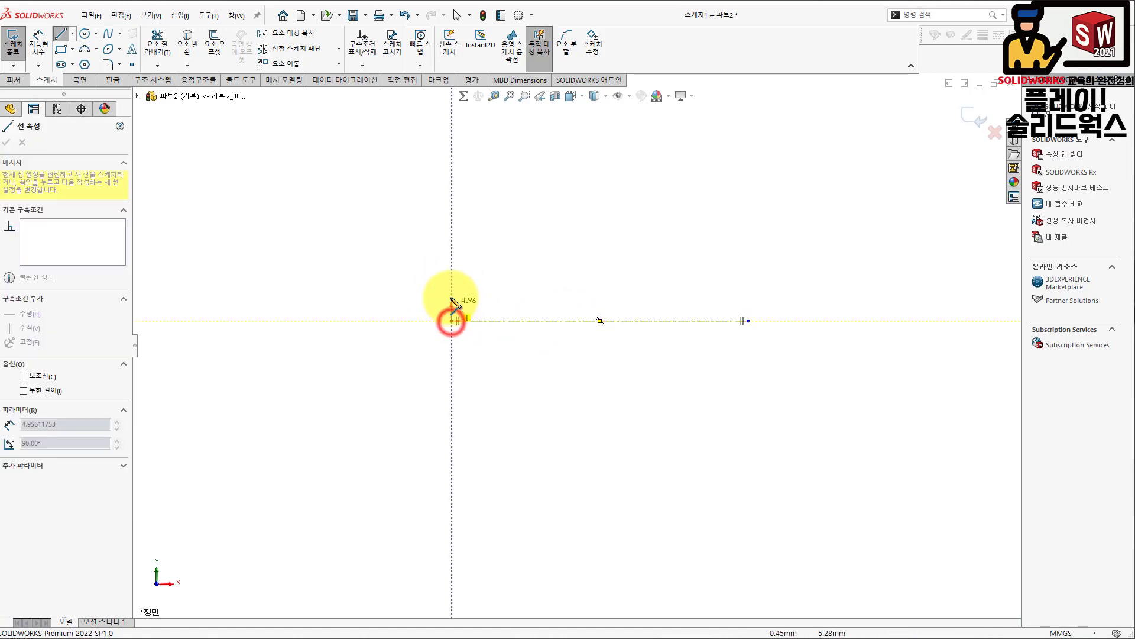
left_click(451, 284)
left_click(653, 189)
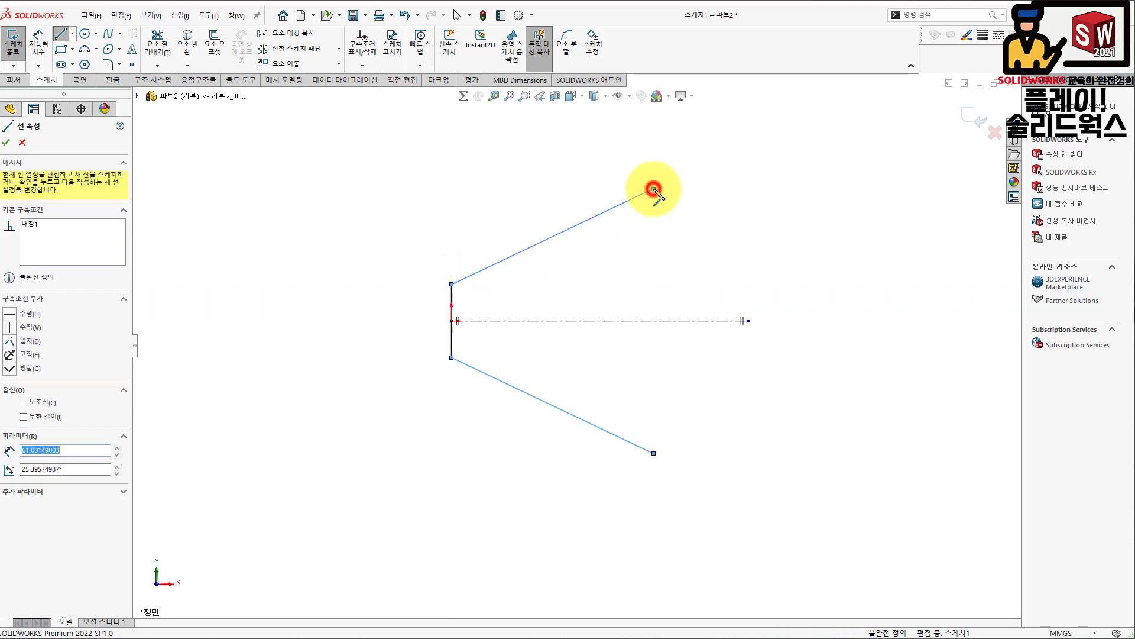
left_click(624, 143)
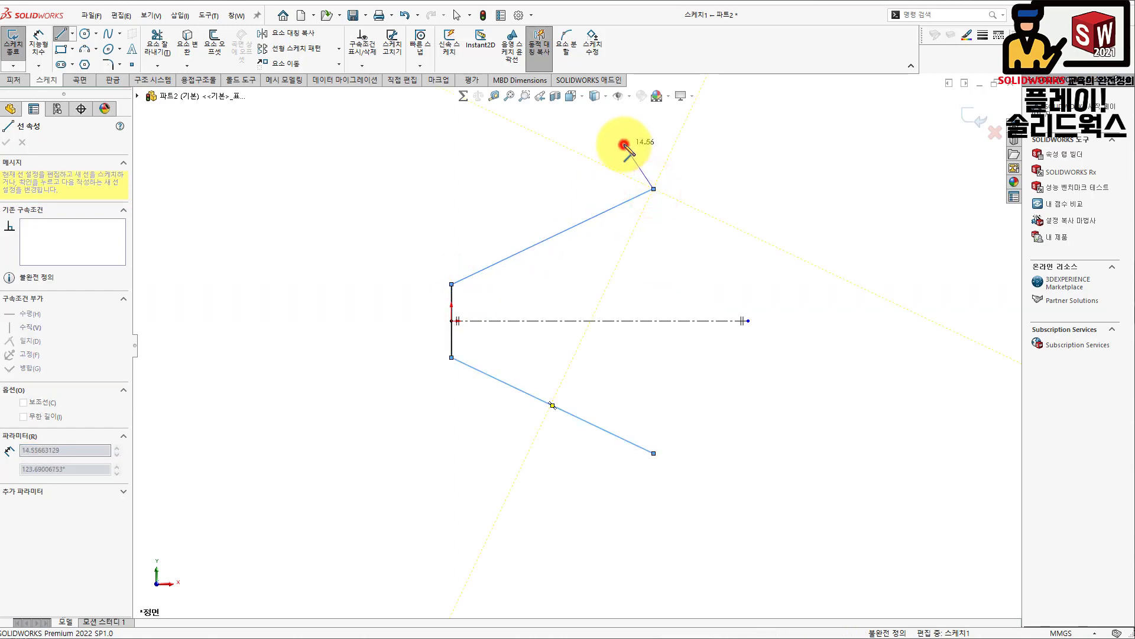
left_click(406, 223)
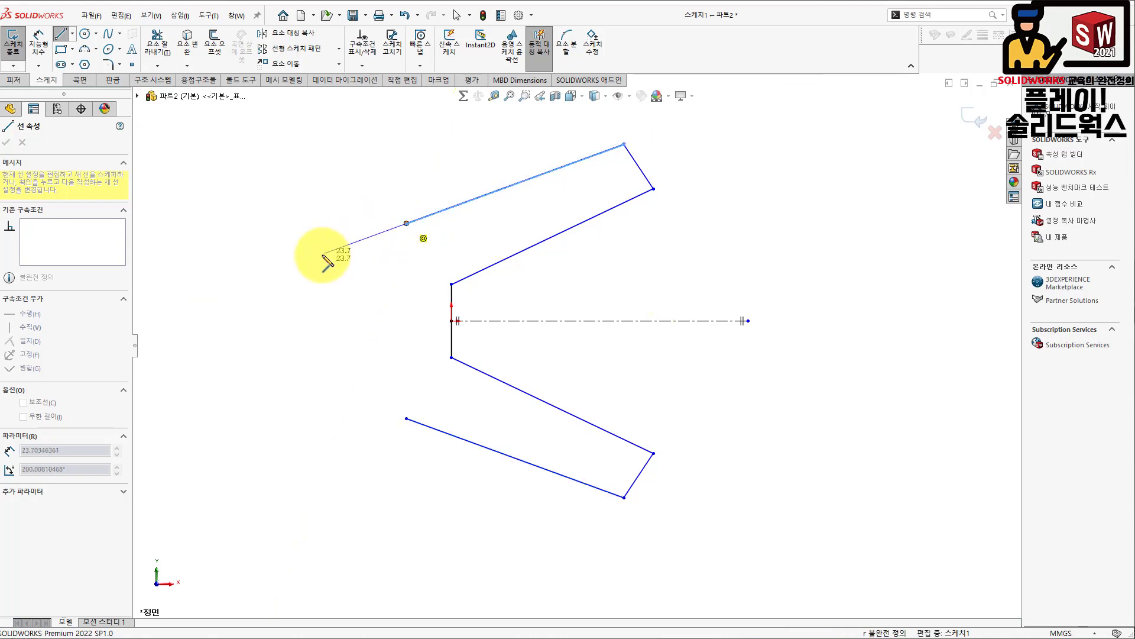
Step: Close the profile with a tangent arc of about 28.3 mm radius joining the open ends of the two outer lines
key("a")
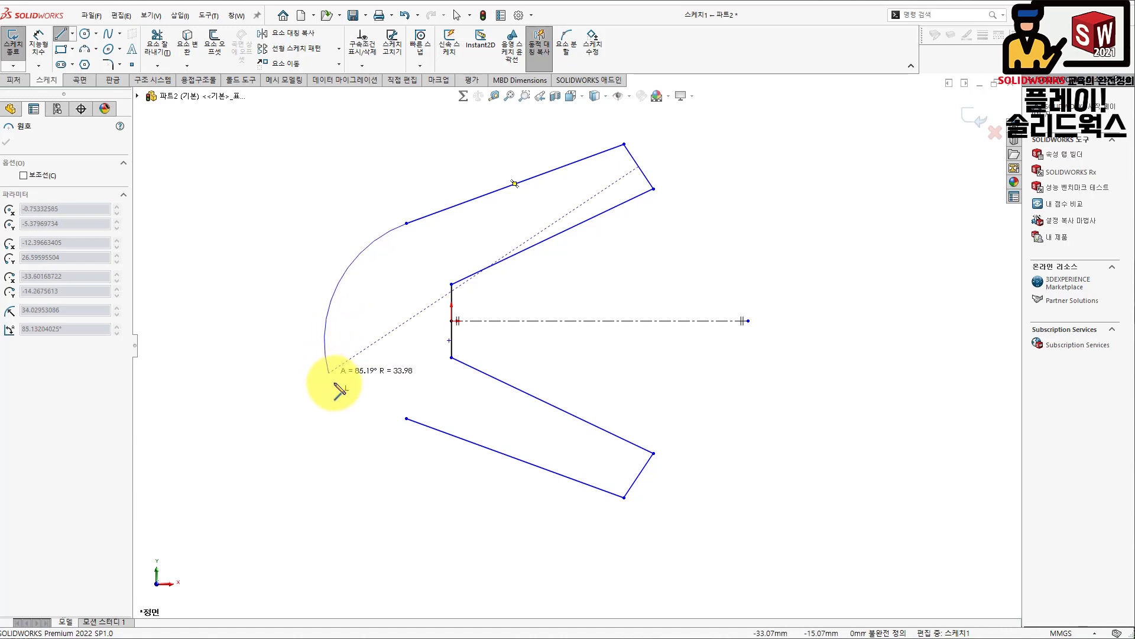
left_click(407, 419)
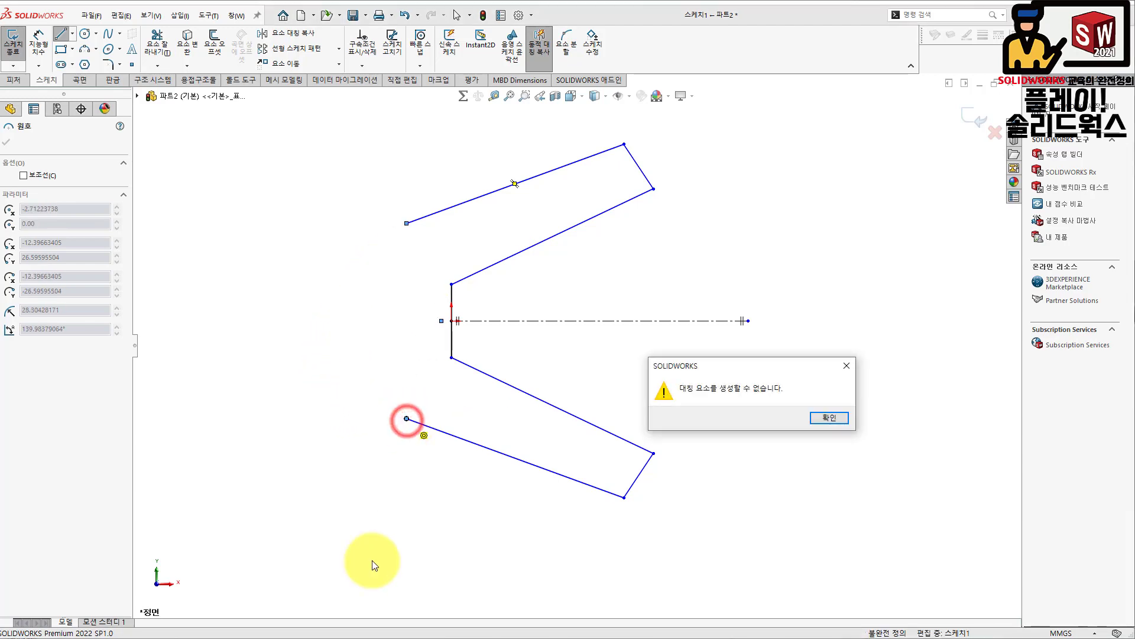
left_click_drag(778, 373, 709, 285)
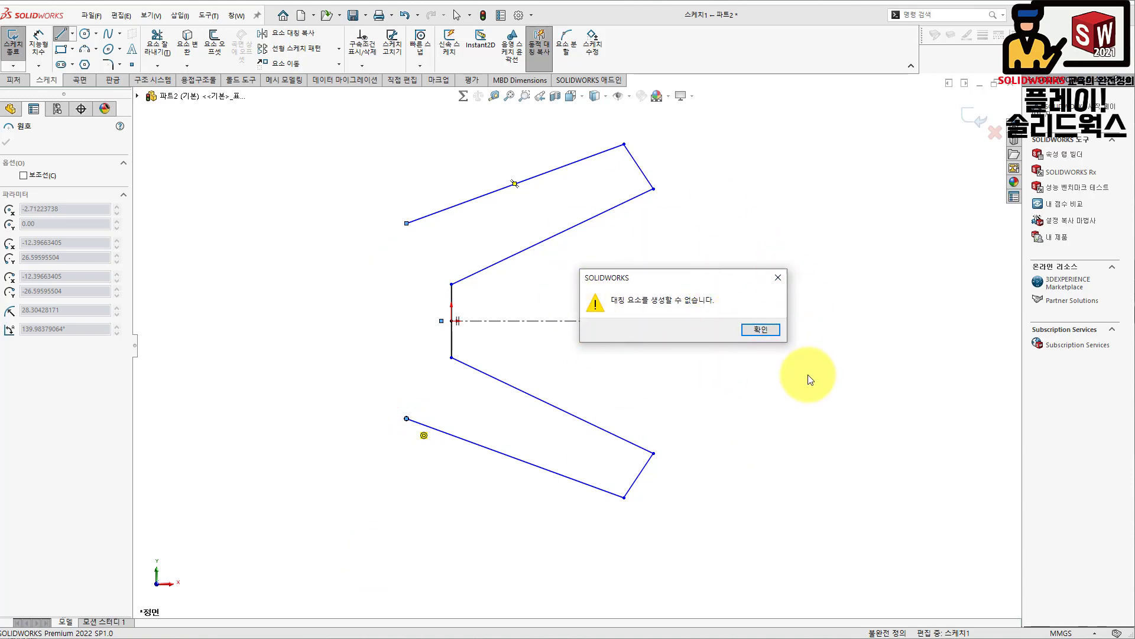
left_click(761, 330)
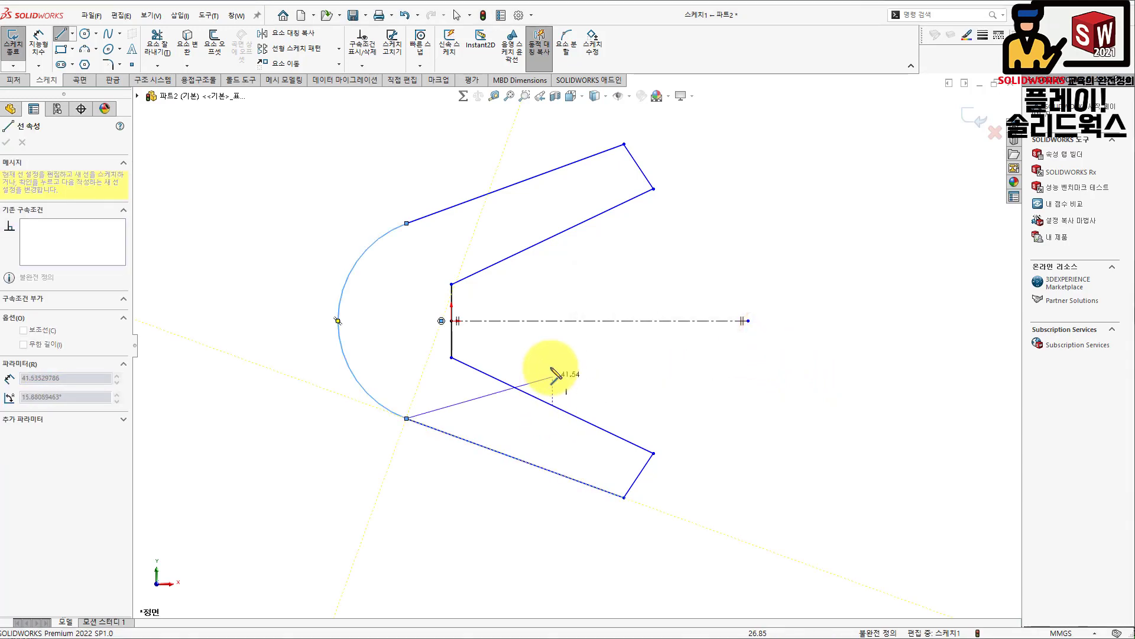
left_click(551, 369)
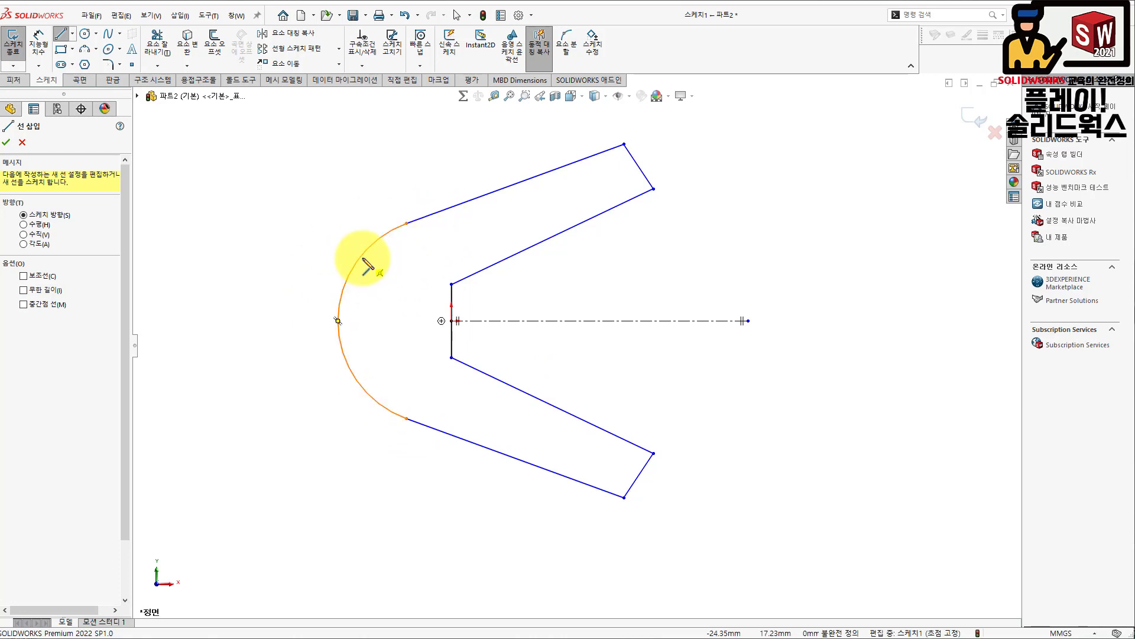
key("Escape")
Step: Make the upper arm's outer line parallel to its inner line
left_click(527, 227)
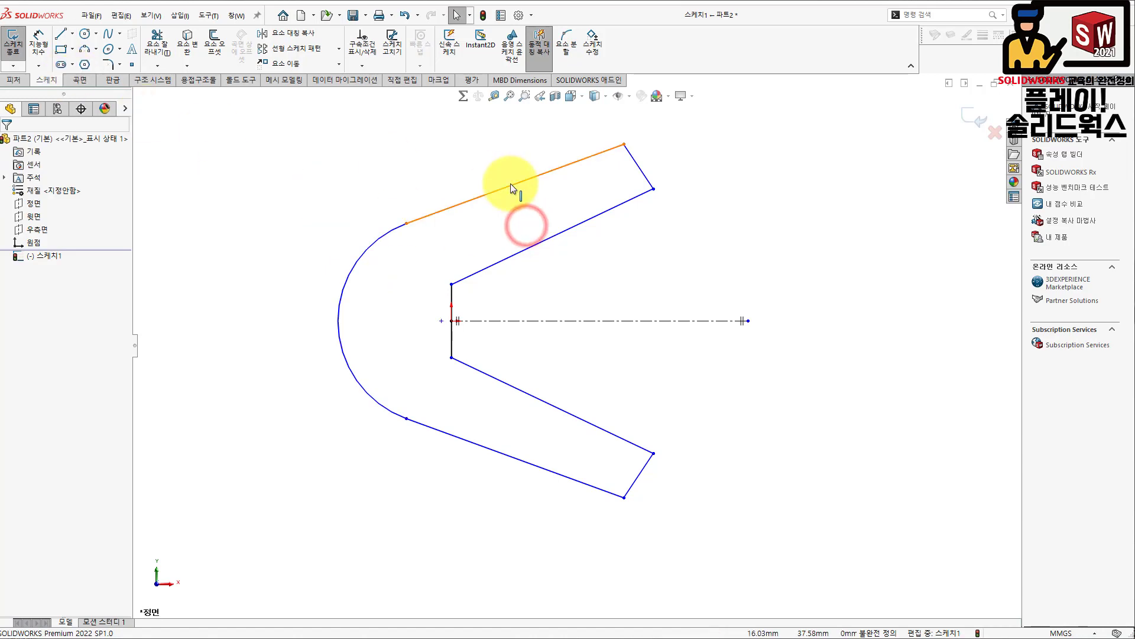
left_click(549, 172)
left_click(588, 220, "ctrl")
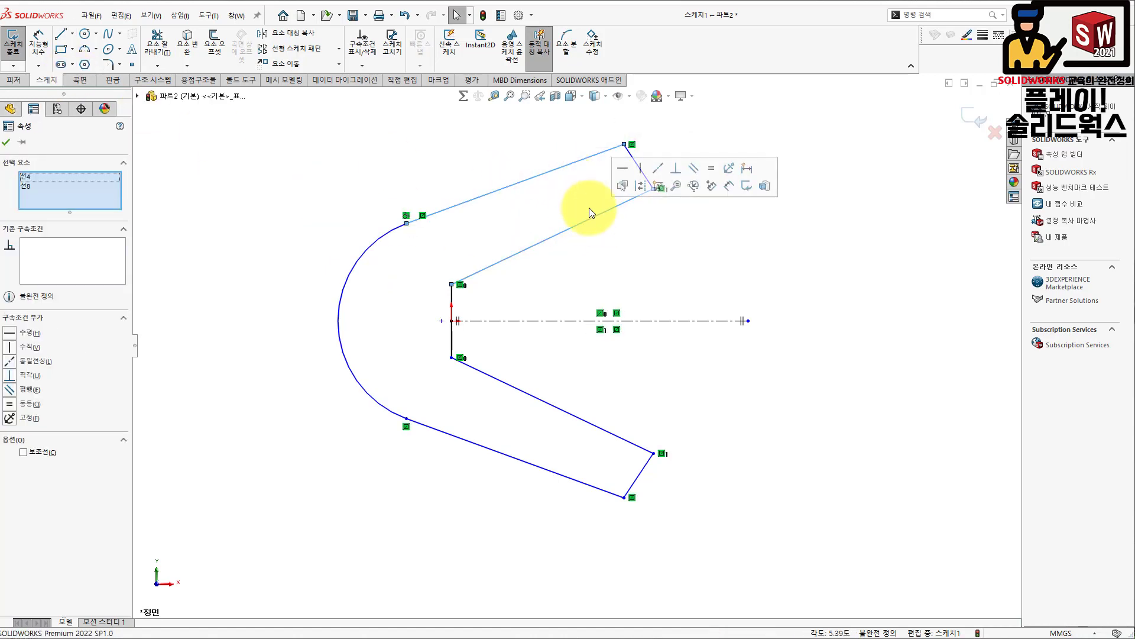
left_click(699, 168)
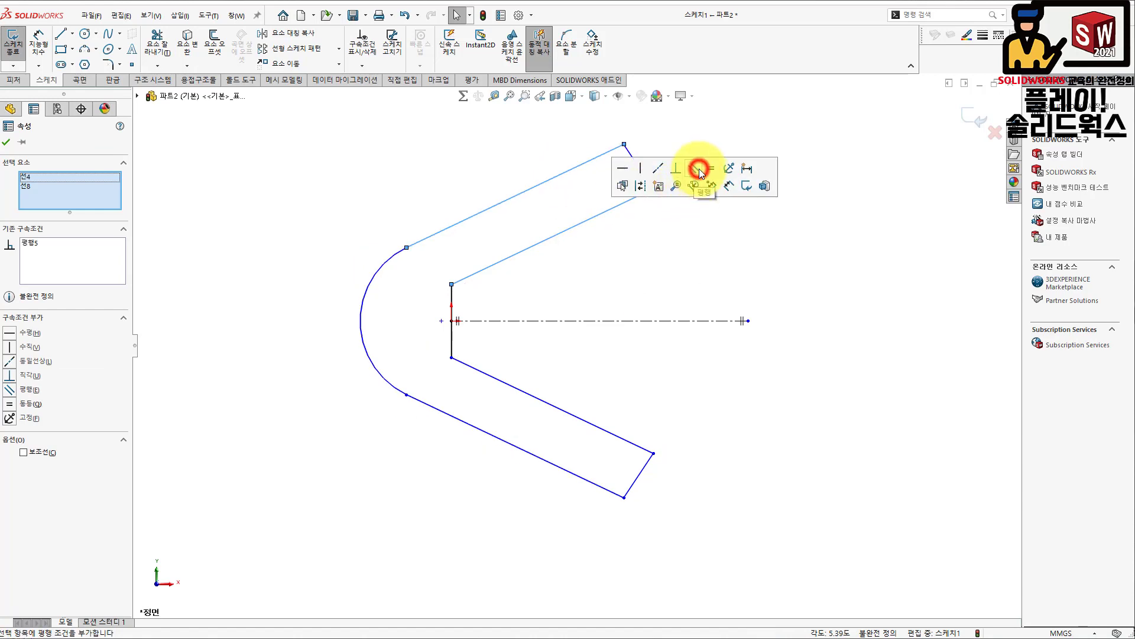
left_click(653, 240)
Step: Make the upper arm's end edge perpendicular to both its inner and outer lines
left_click(651, 183)
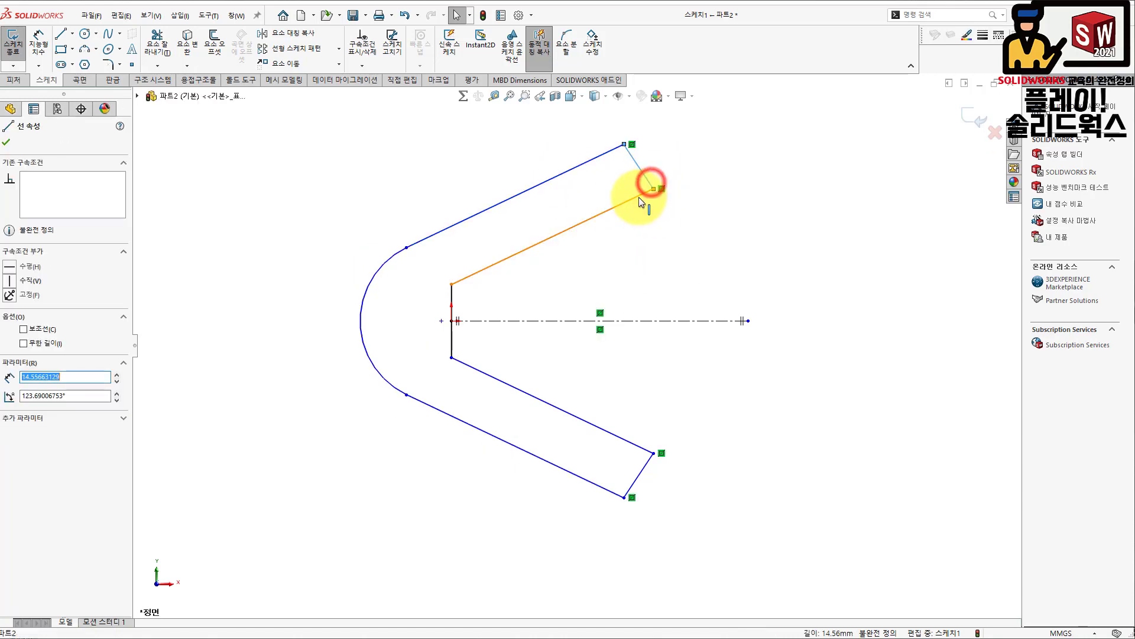
left_click(638, 197, "ctrl")
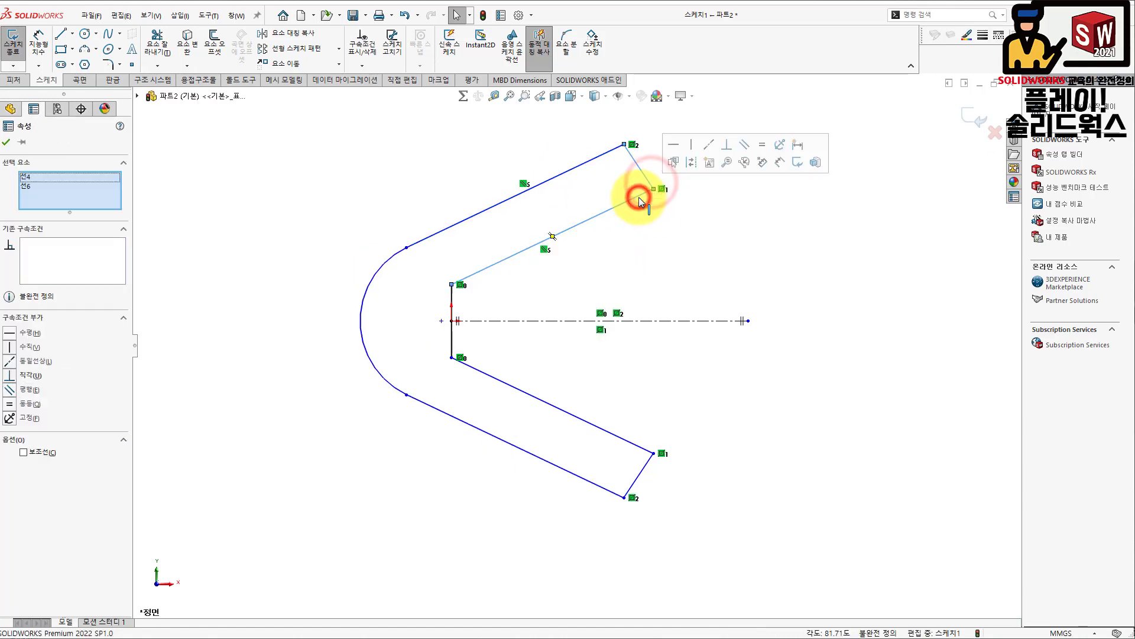
left_click(728, 145)
left_click(691, 214)
left_click(620, 145)
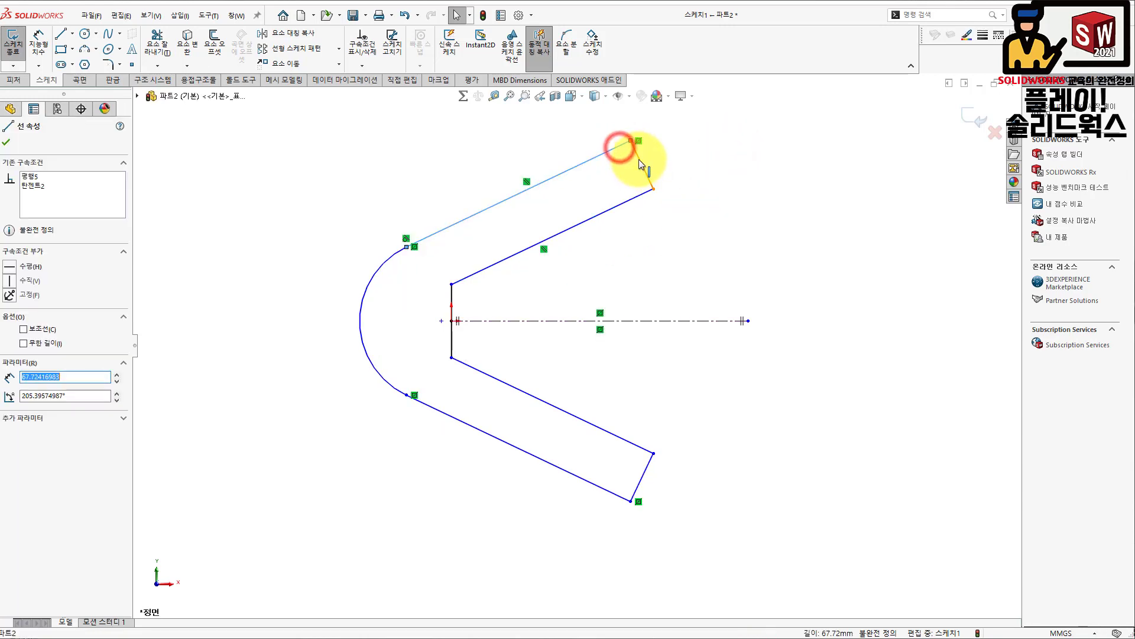
left_click(639, 160, "ctrl")
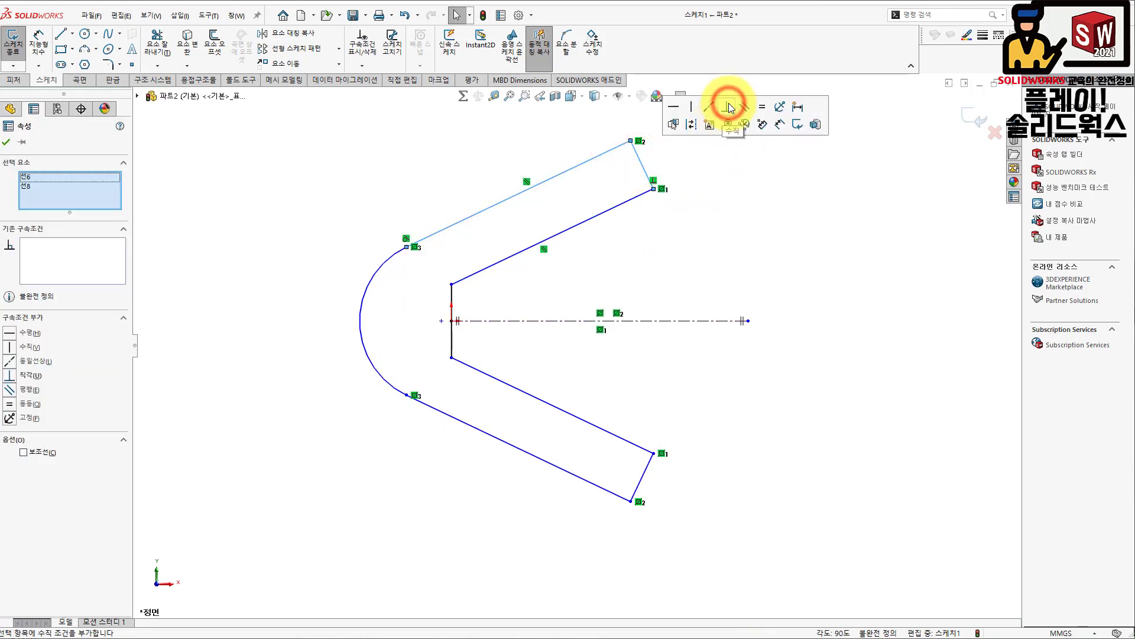
left_click(705, 242)
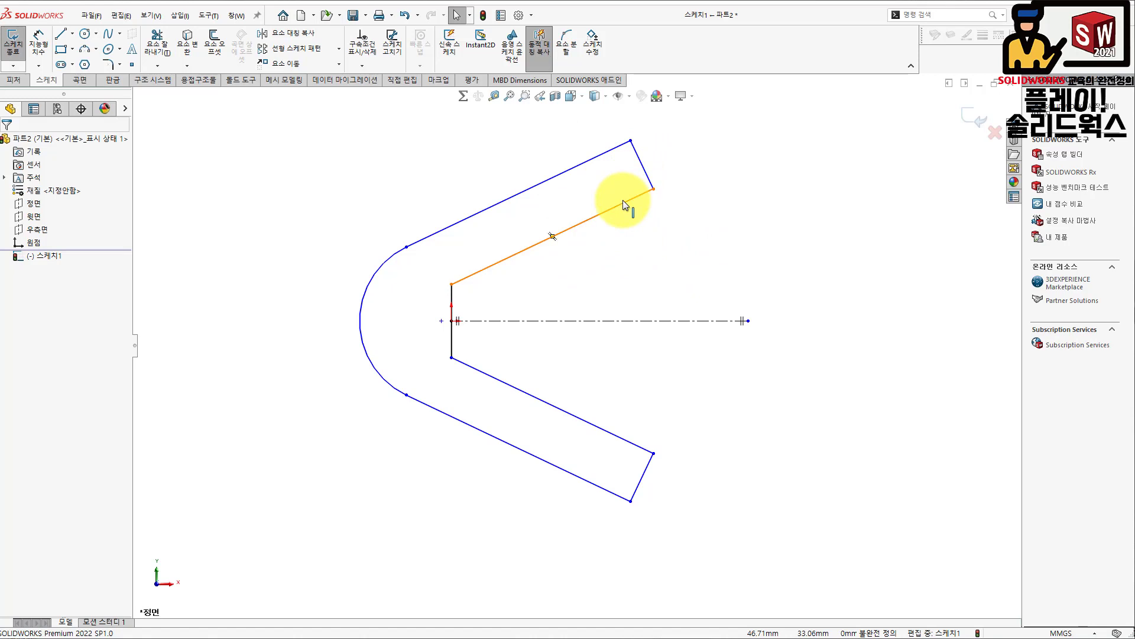
Step: Dimension the angle between the upper inner line and the centerline as 12° and place its text midway along the arm
left_click(39, 45)
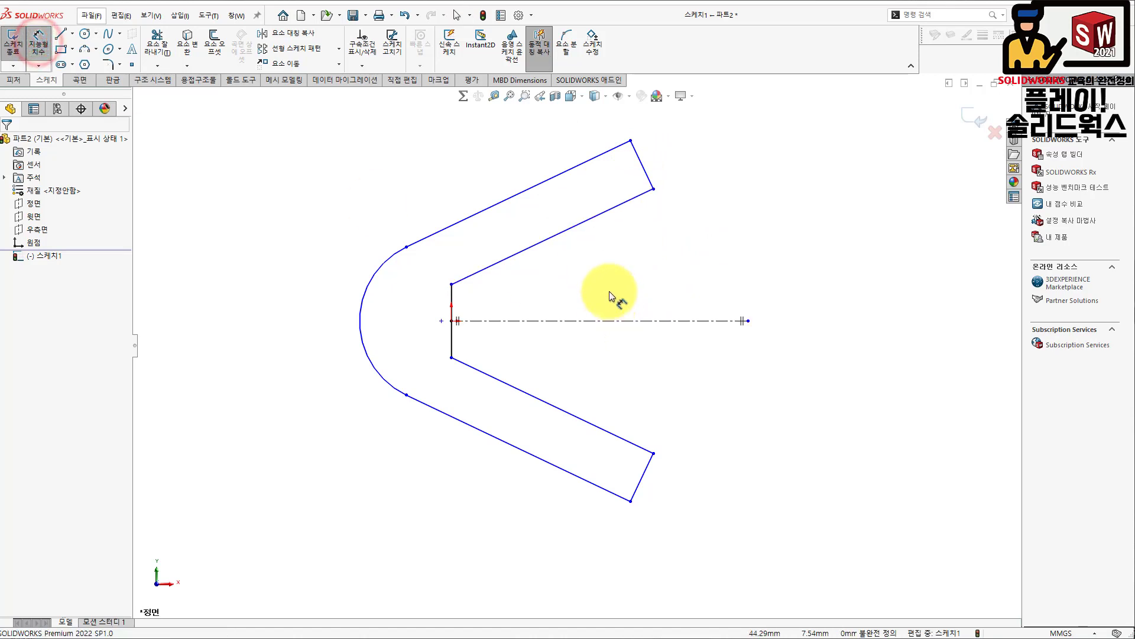
left_click(556, 235)
left_click(571, 321)
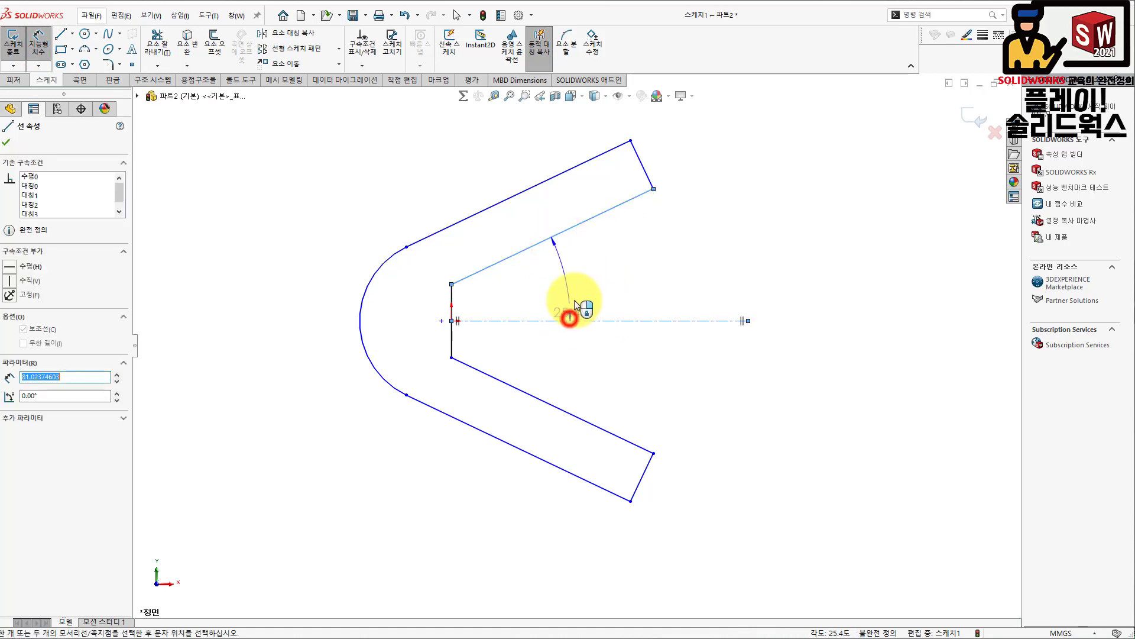
left_click(578, 287)
type("12")
key("Return")
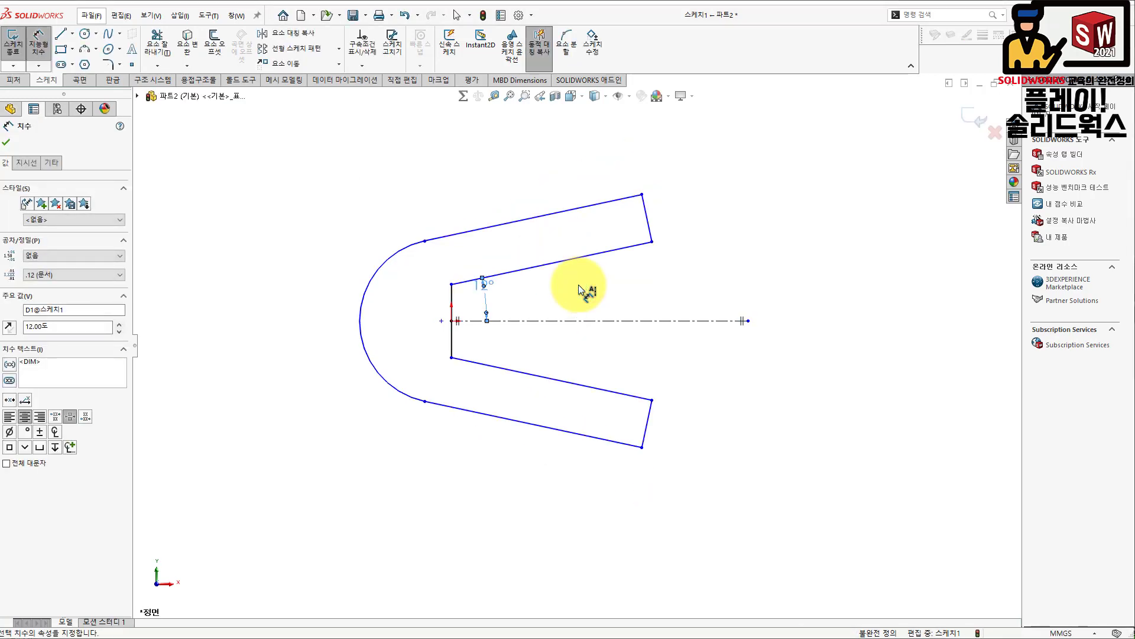
left_click(642, 284)
left_click(480, 289)
left_click(649, 283)
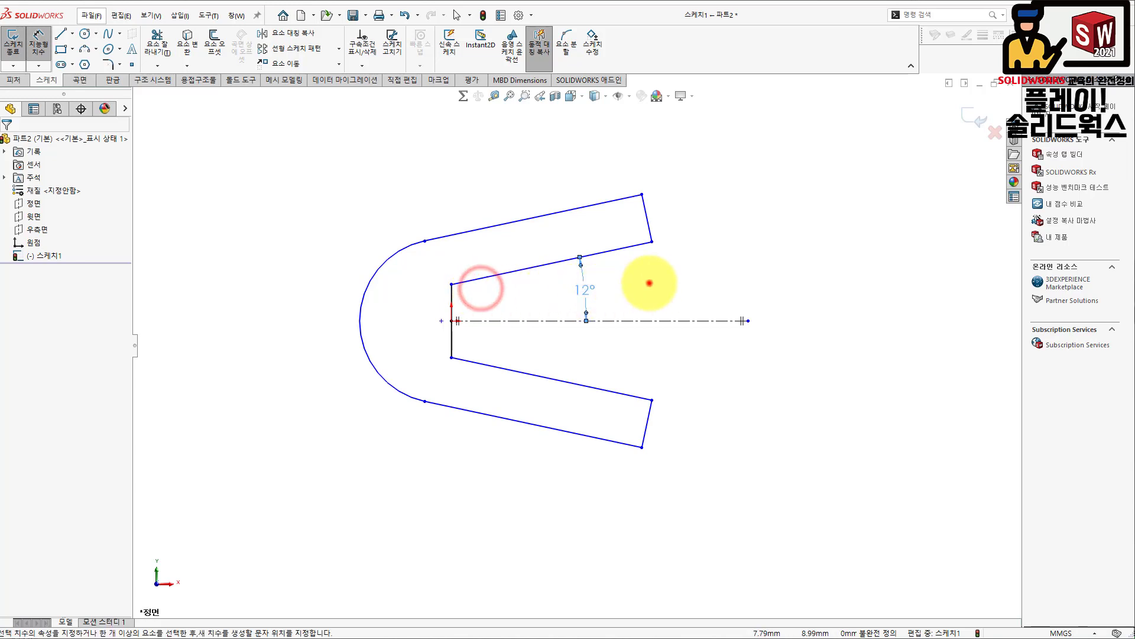
Step: Dimension the distance between the upper arm's parallel inner and outer lines as 13 mm
left_click(647, 218)
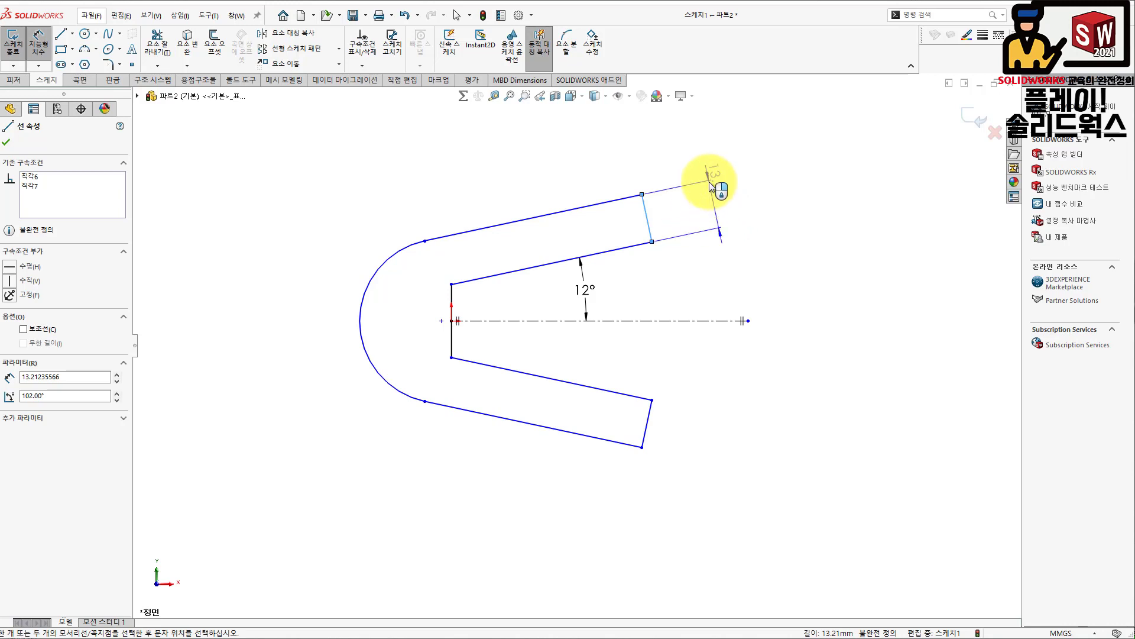
key("Escape")
left_click(623, 200)
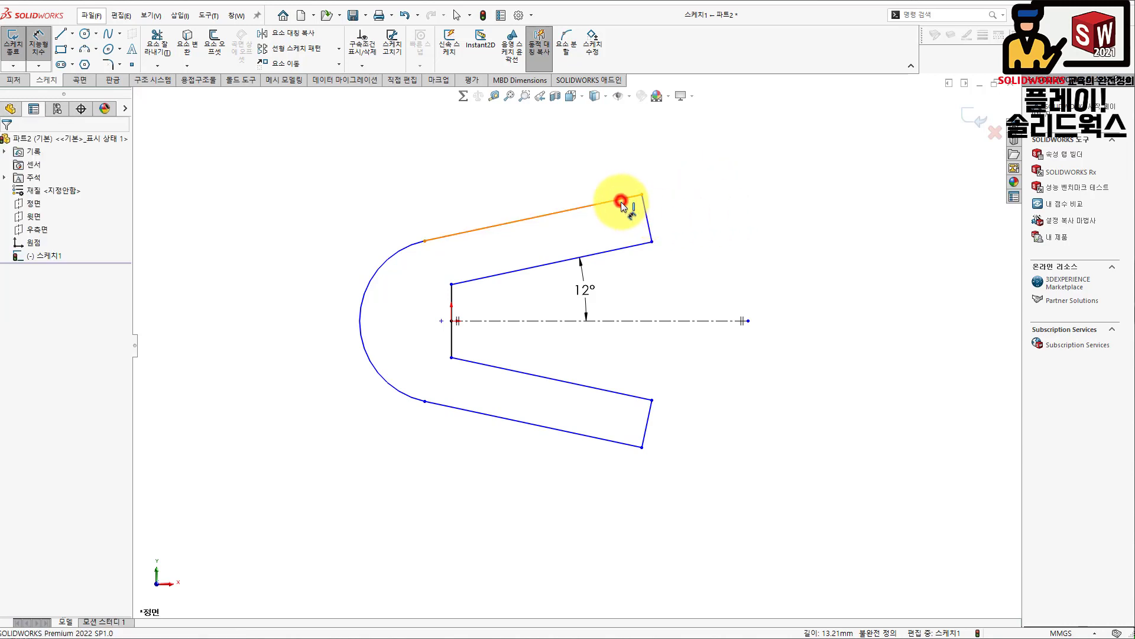
left_click(630, 247)
left_click(712, 209)
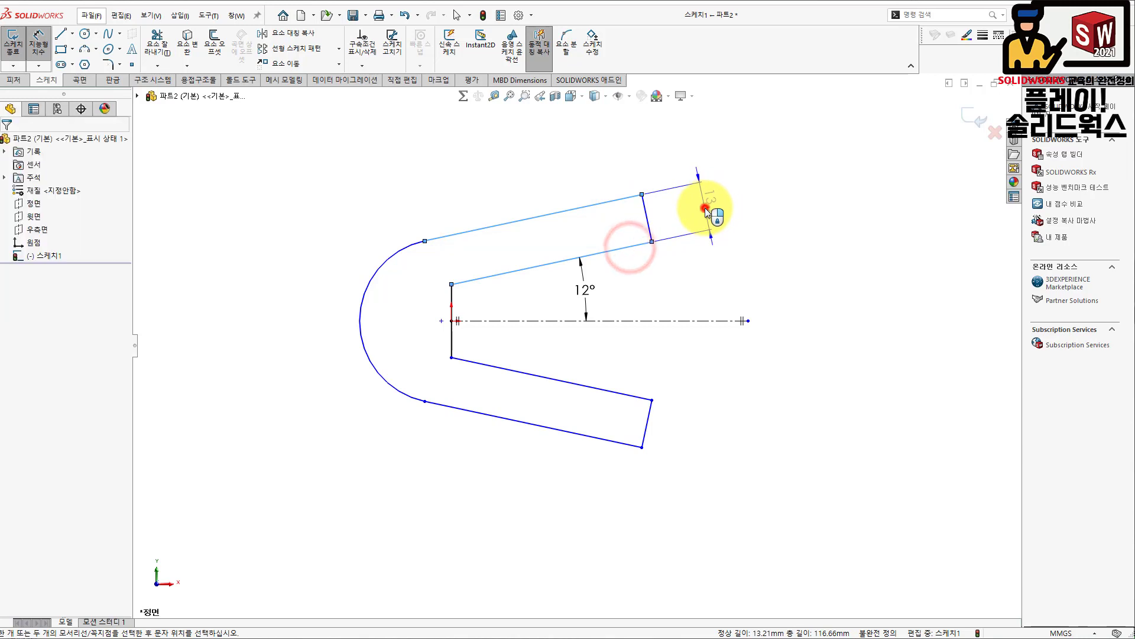
key("Return")
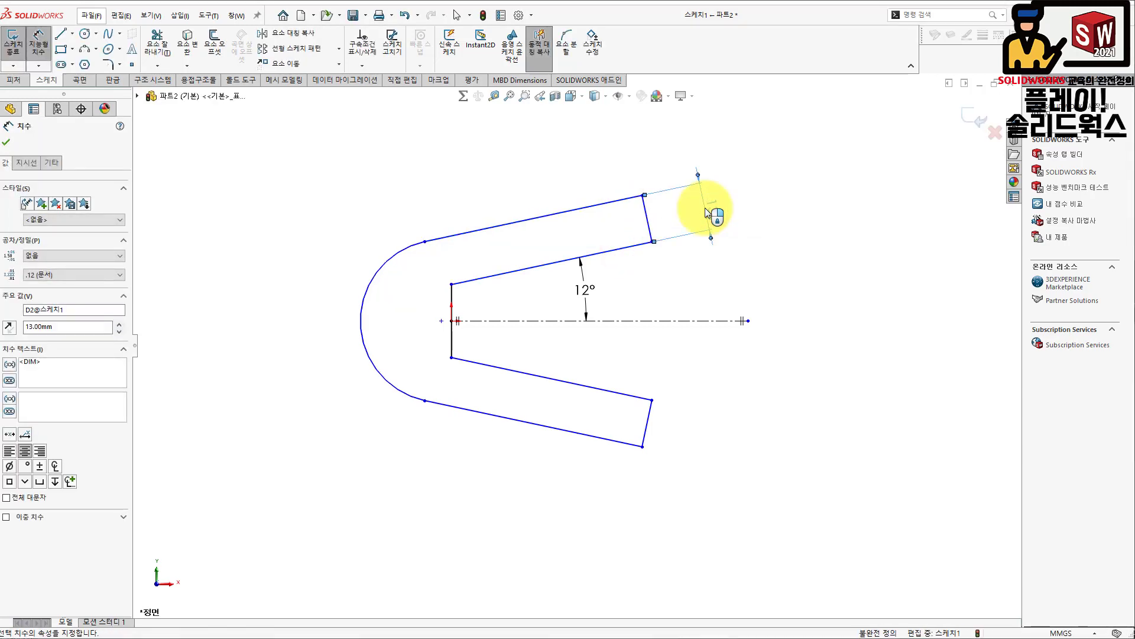
left_click(539, 160)
Step: Dimension the upper arm's outer line as 60 mm long
left_click(571, 210)
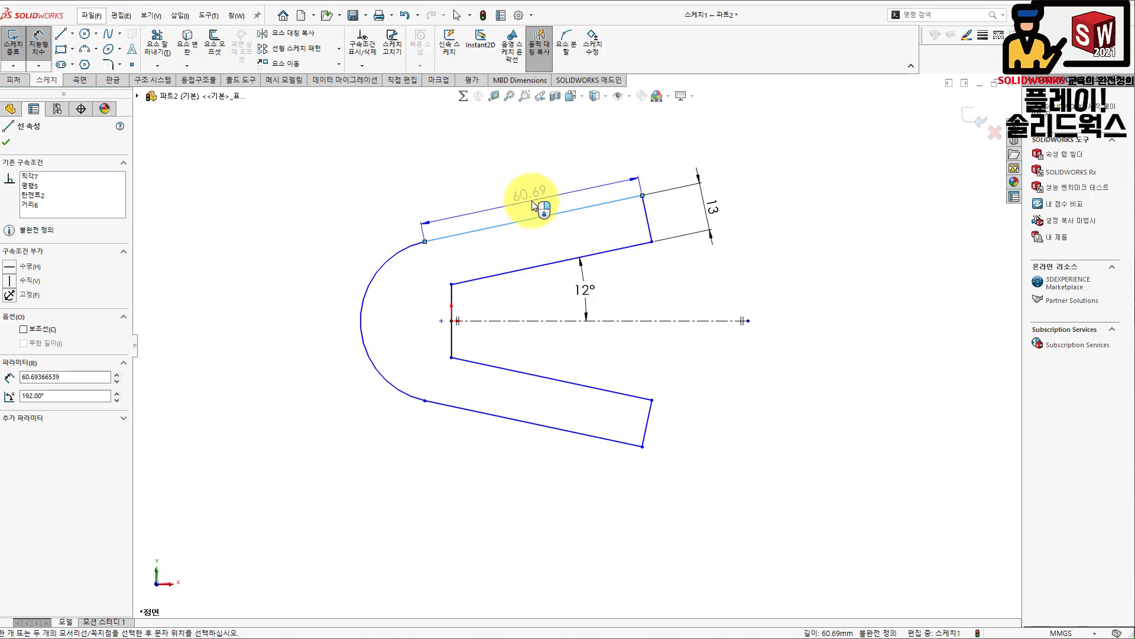
left_click(522, 196)
type("60")
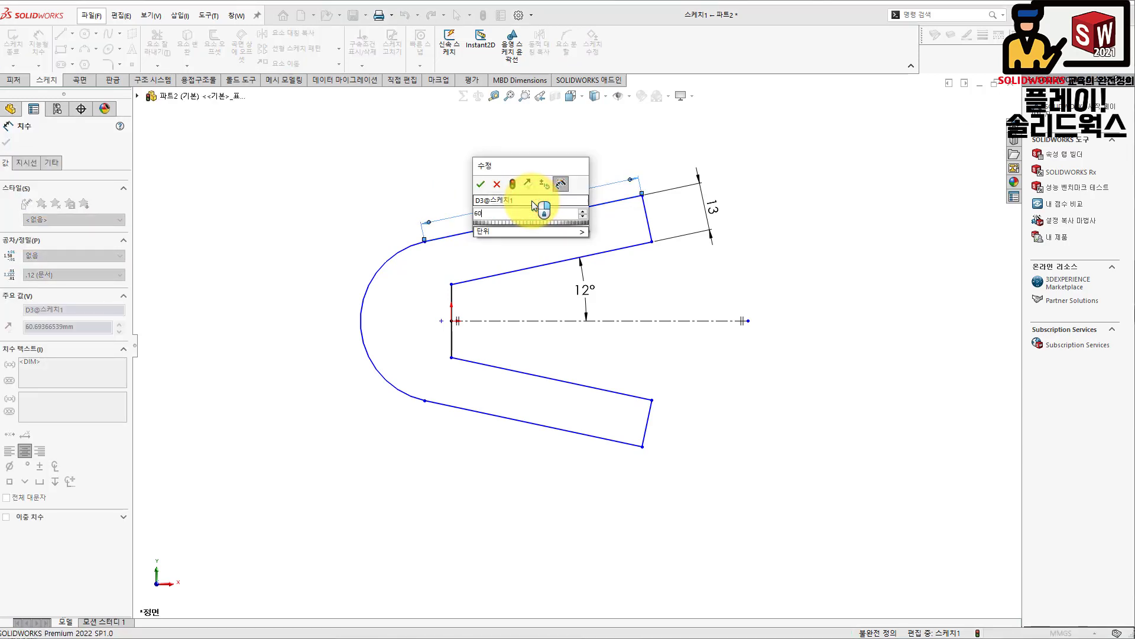
key("Return")
left_click(388, 127)
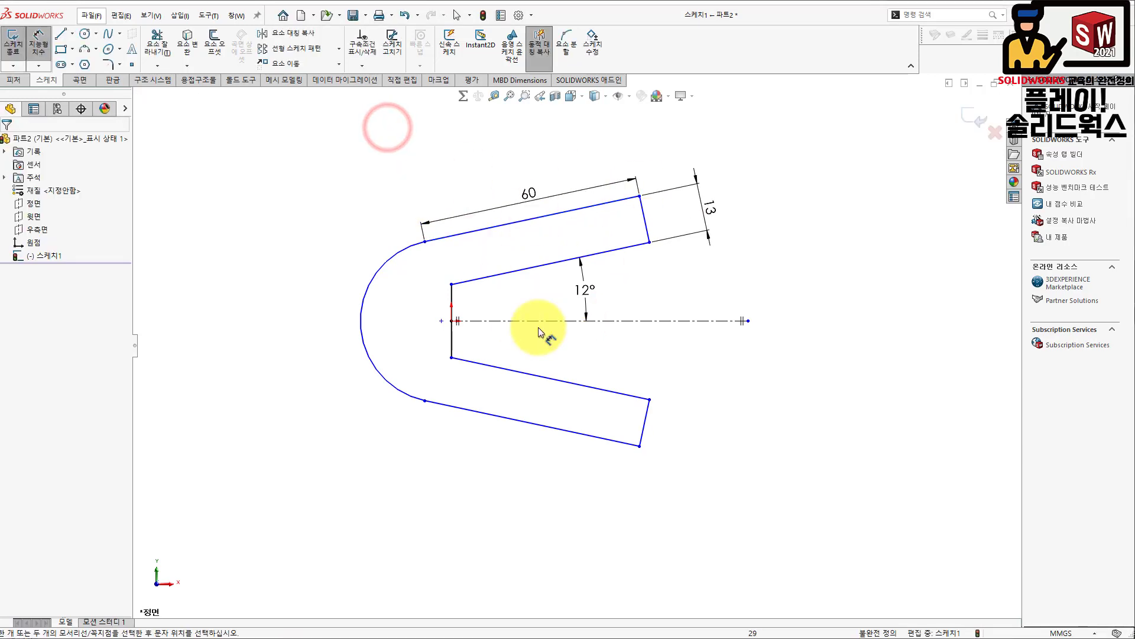
key("Escape")
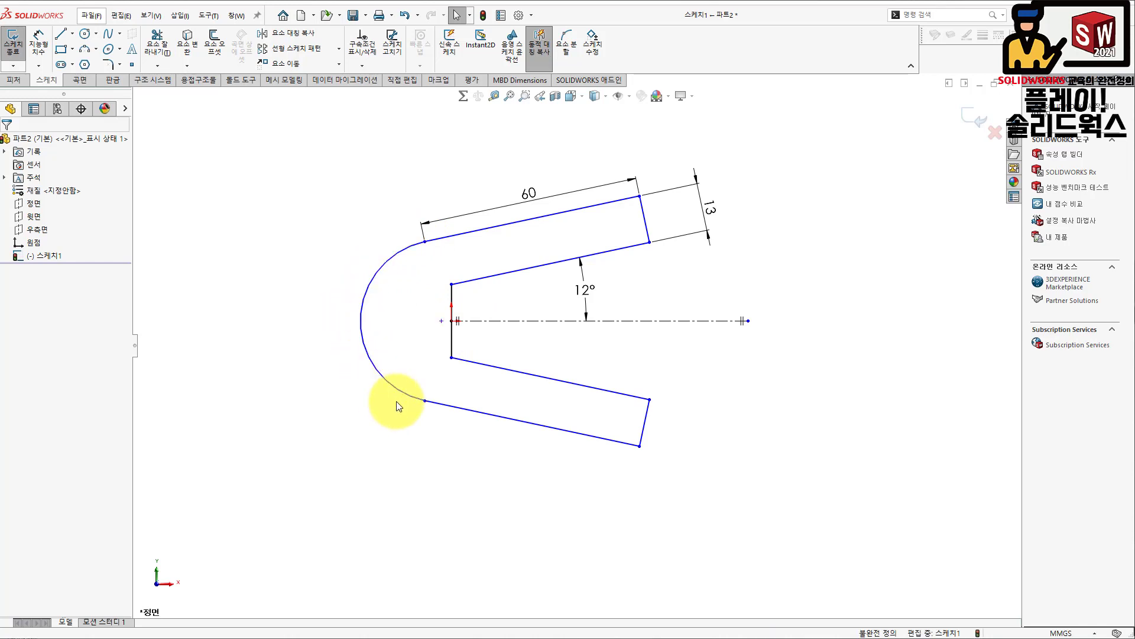
Step: Inspect the existing relations of the large arc and its tangency to the upper arm's outer line
left_click(406, 253)
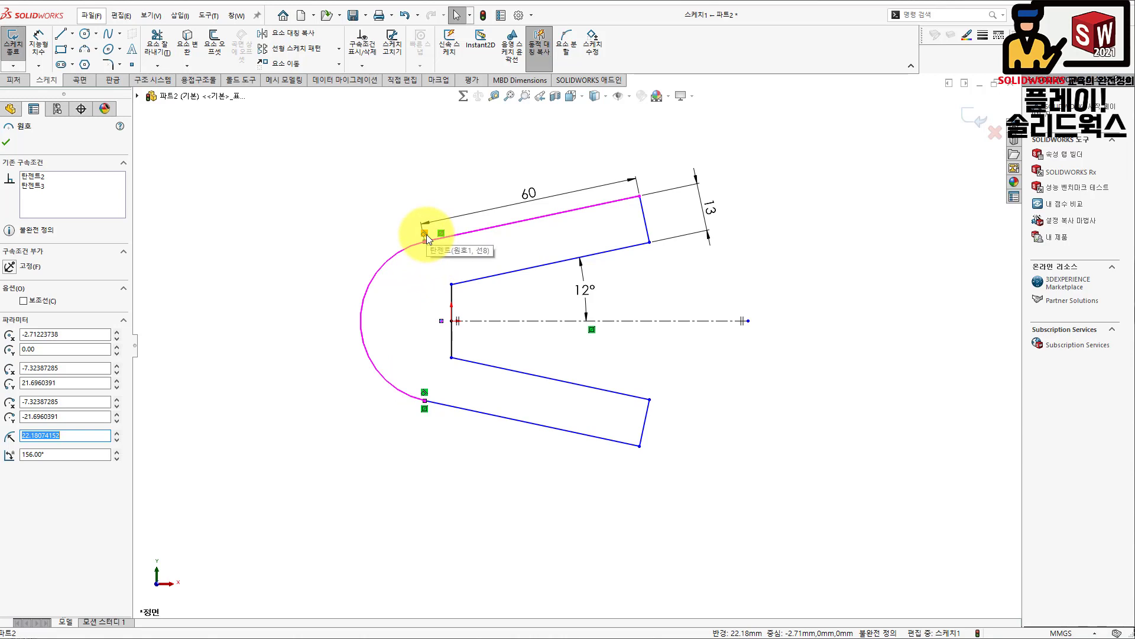
left_click(420, 264)
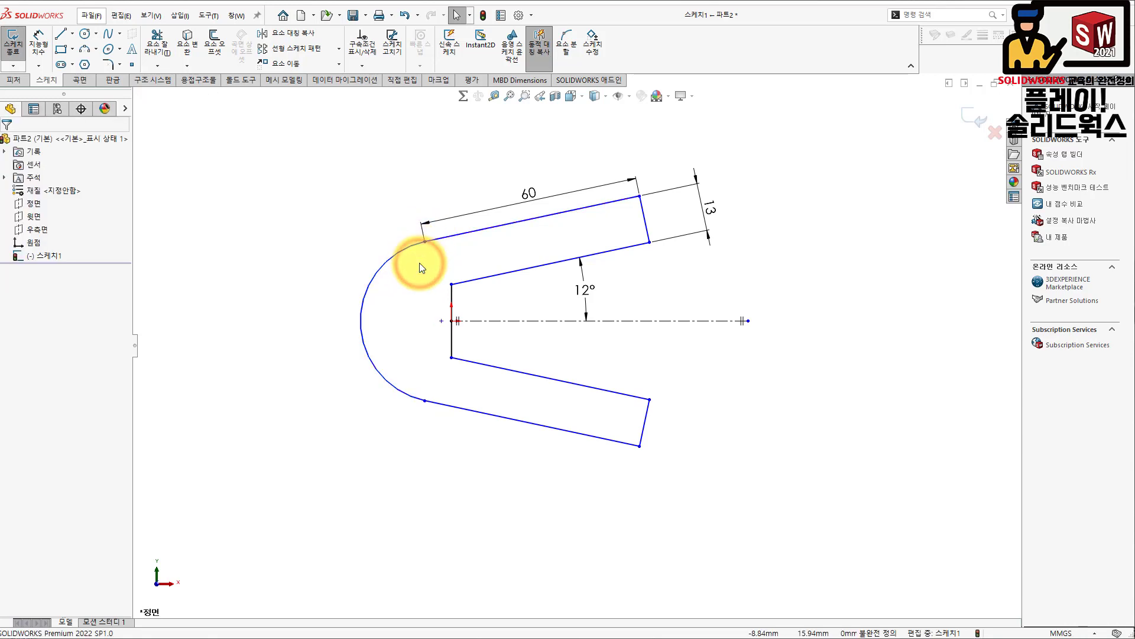
left_click(407, 247)
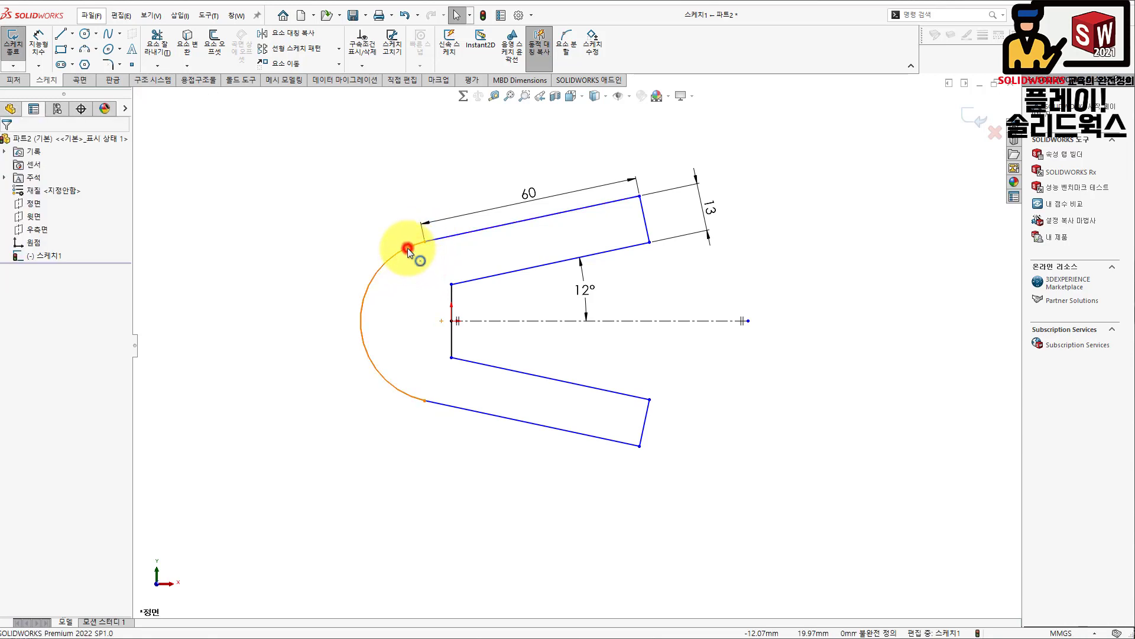
left_click(466, 234, "ctrl")
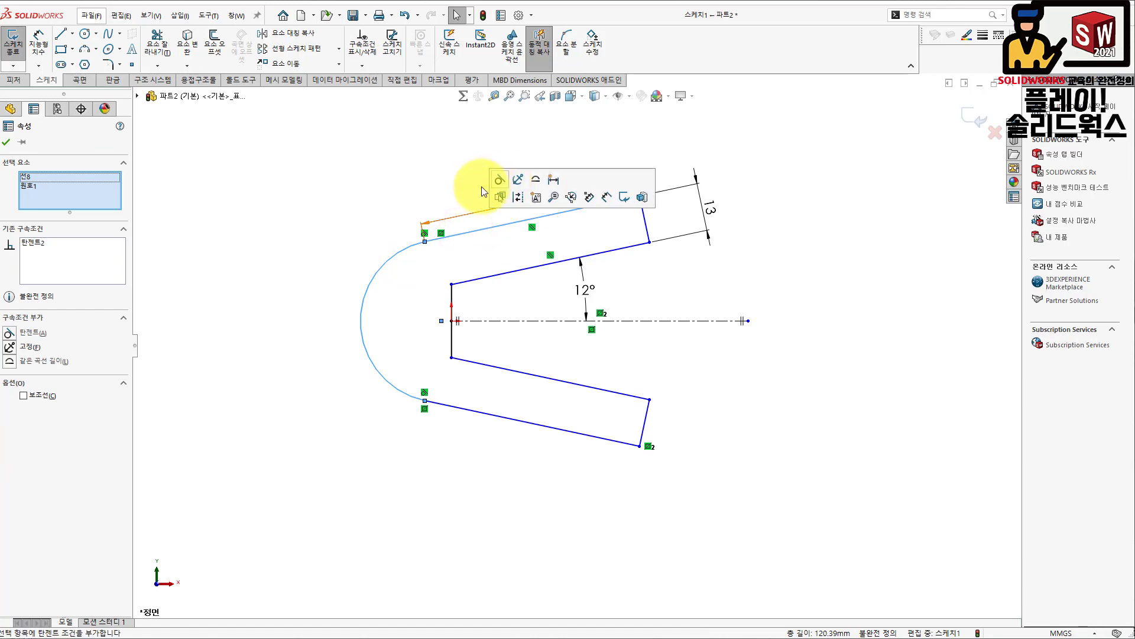
left_click(422, 187)
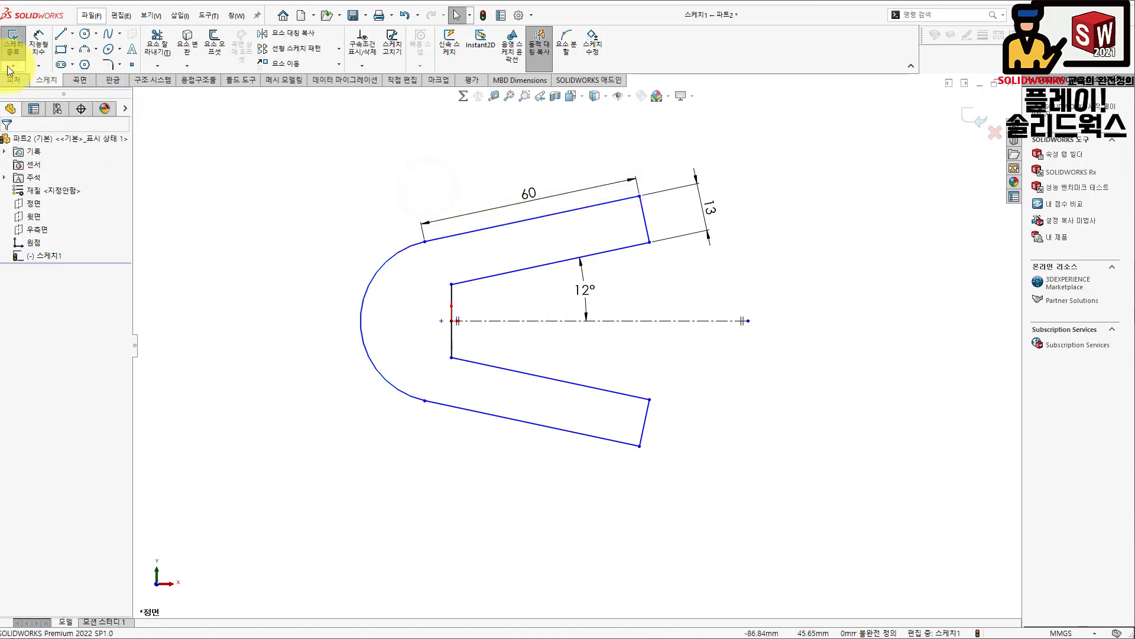
Step: Dimension the large arc's radius as 20 mm
left_click(39, 43)
left_click(406, 251)
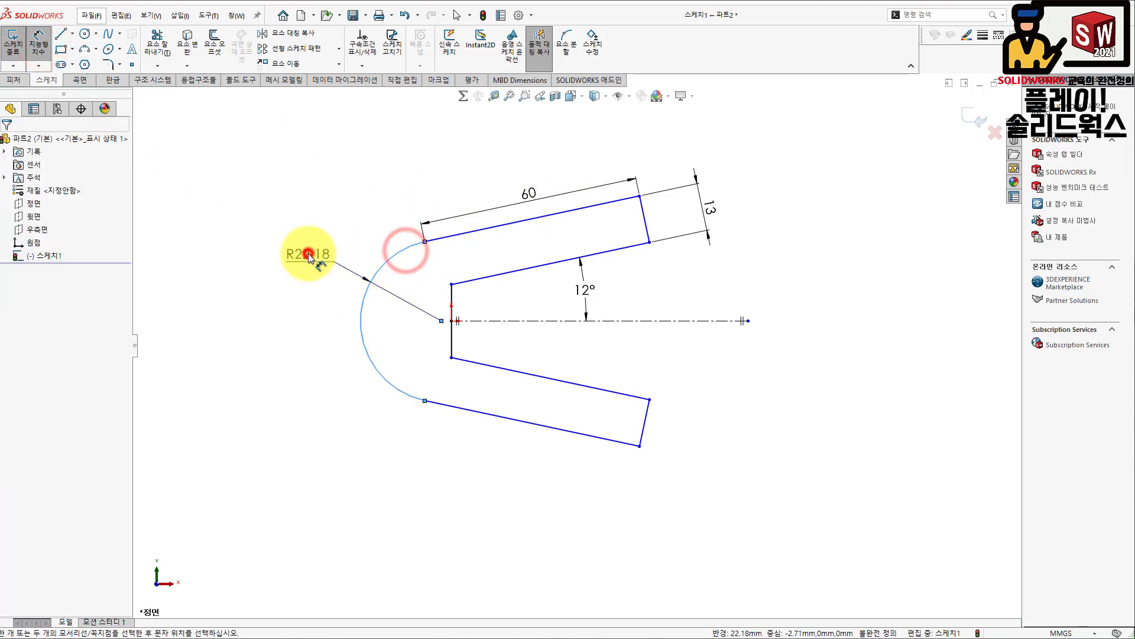
left_click(310, 260)
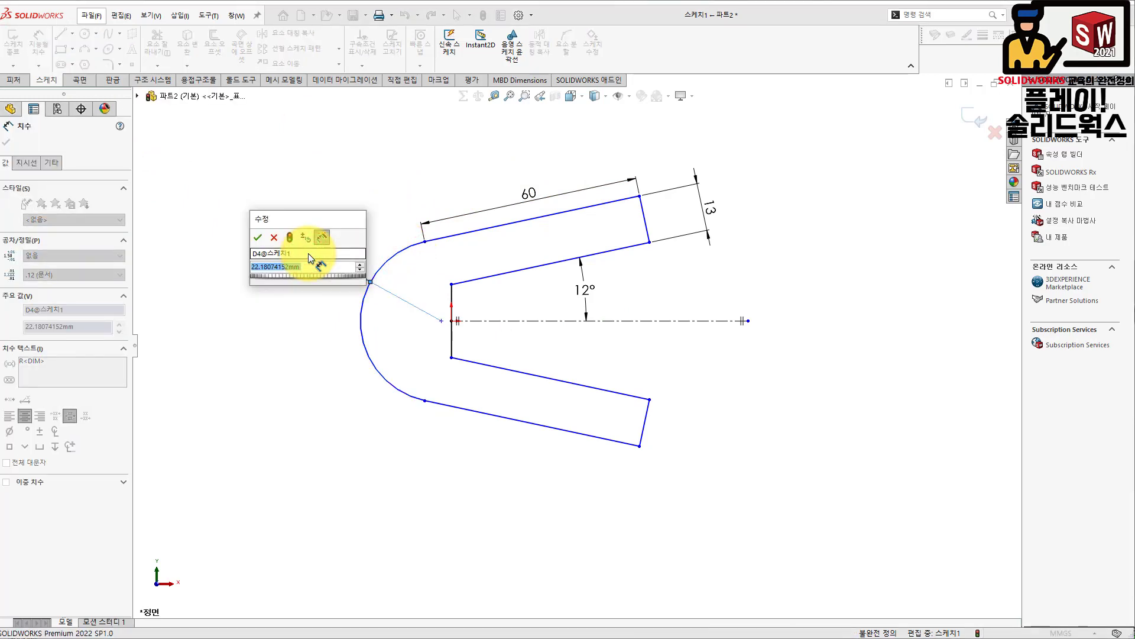
type("20")
key("Return")
left_click(511, 305)
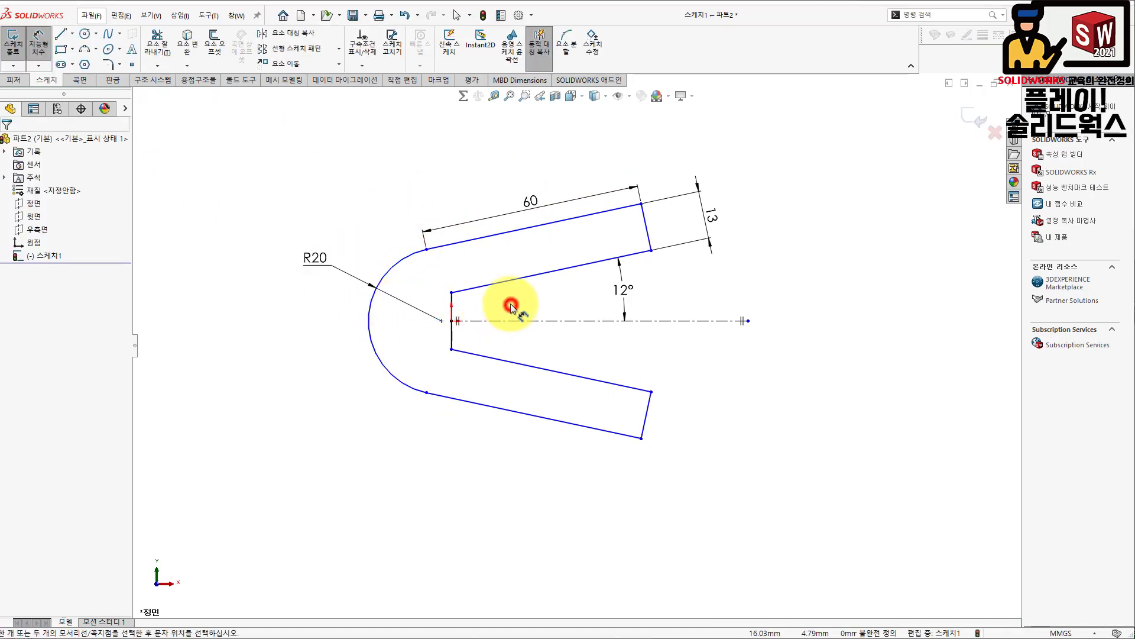
key("Escape")
Step: Move the arc's center about 22.6 mm away from the origin and draw a concentric circle with a radius of about 8.3 mm
mouse_move(451, 323)
left_mouse_down()
mouse_move(363, 324)
mouse_move(390, 350)
left_mouse_up()
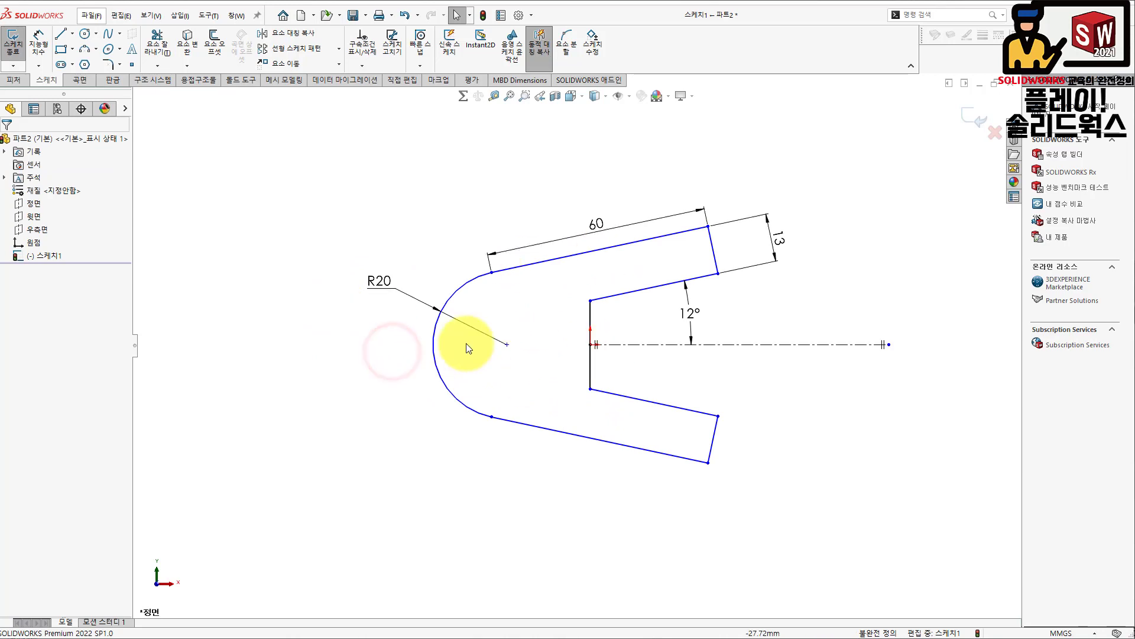
scroll(525, 322, "down", 1)
left_click(84, 34)
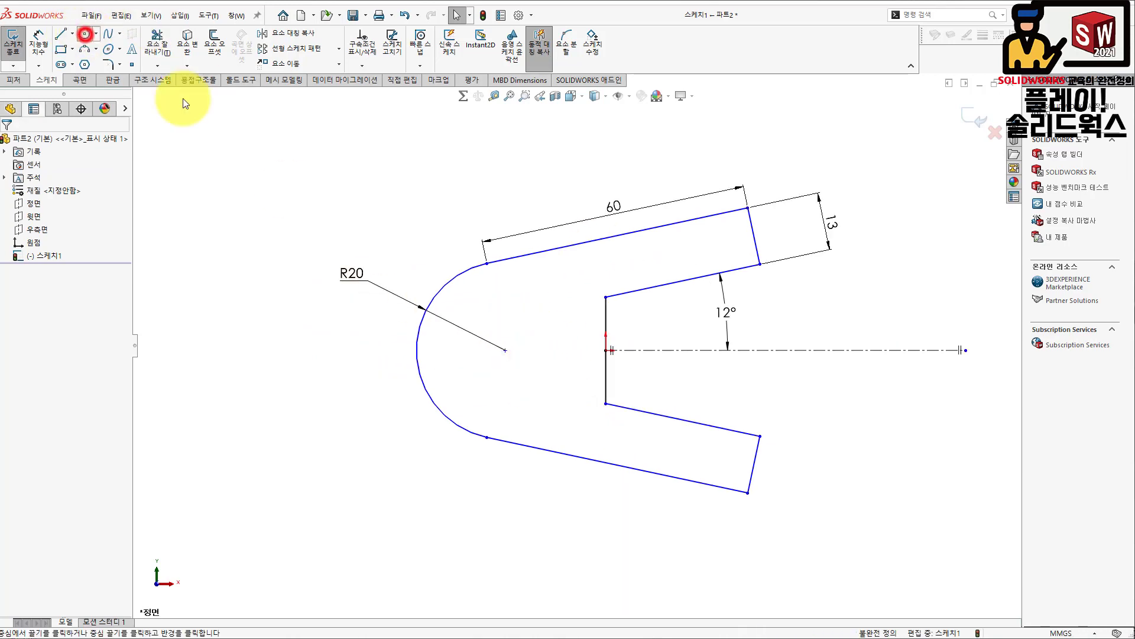
left_click(505, 350)
left_click(521, 383)
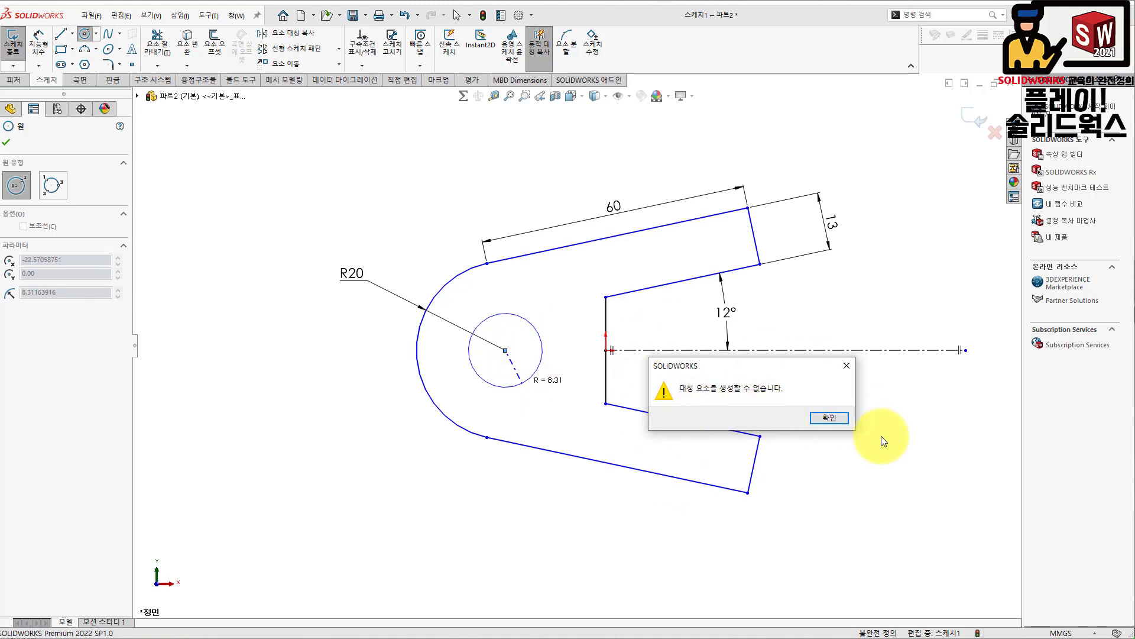
left_click(844, 417)
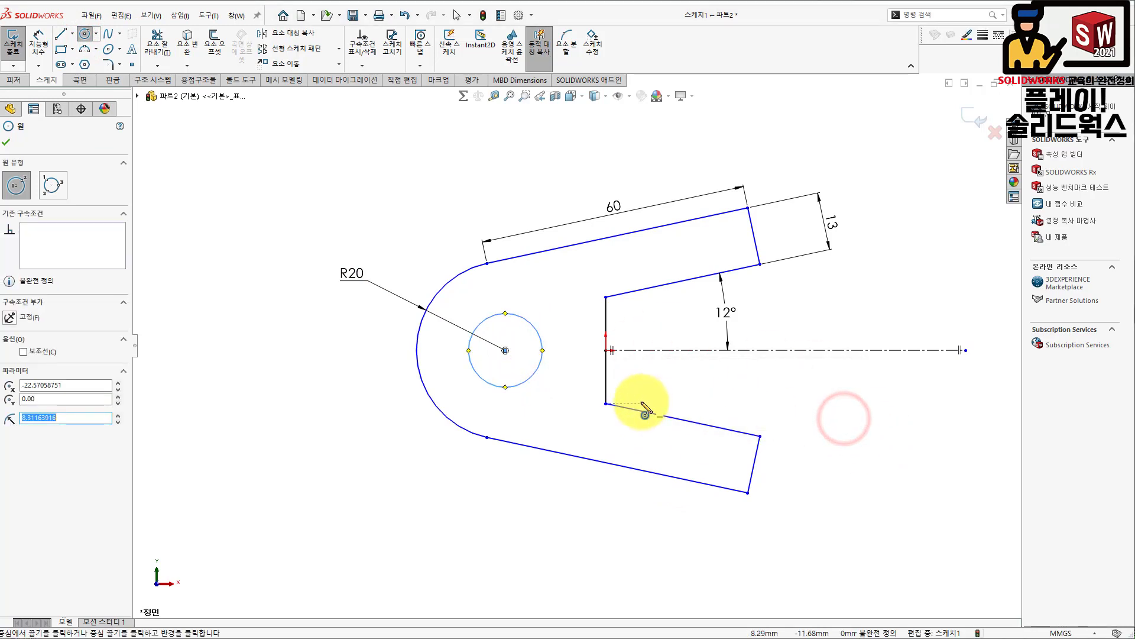
key("Escape")
Step: Dimension the concentric circle's diameter as 20 mm
left_click(39, 44)
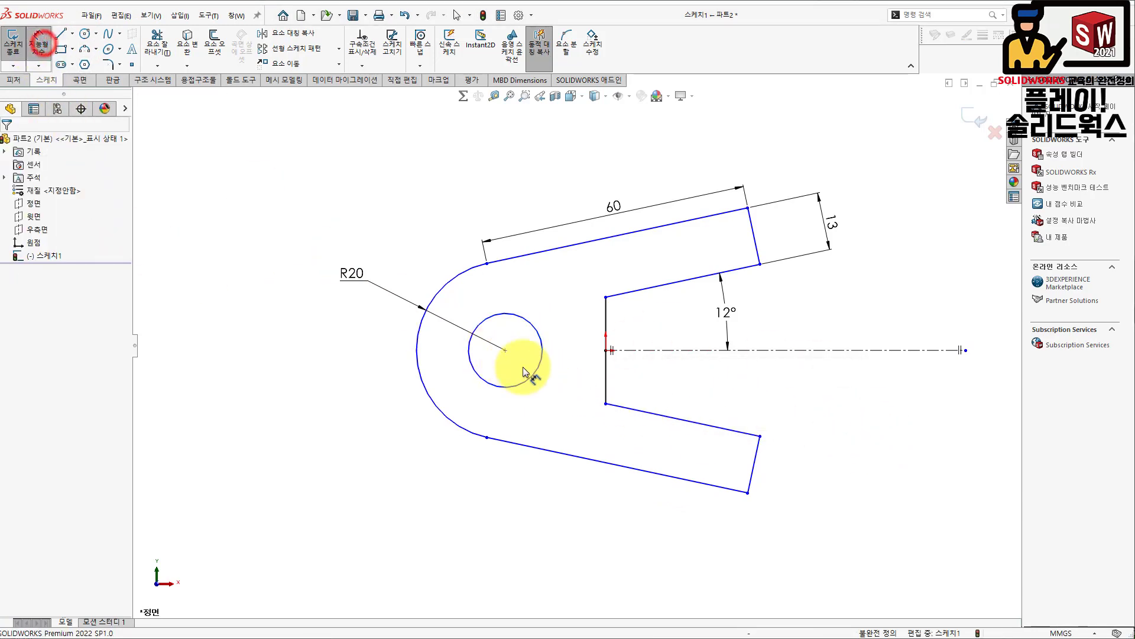
left_click(521, 384)
left_click(362, 419)
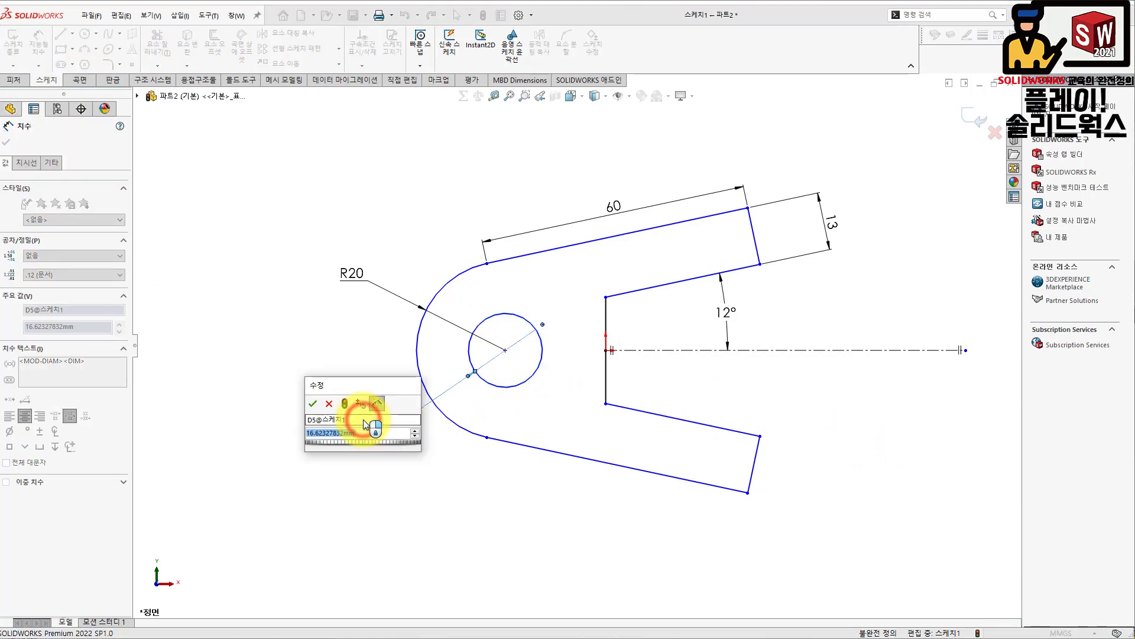
type("20")
key("Return")
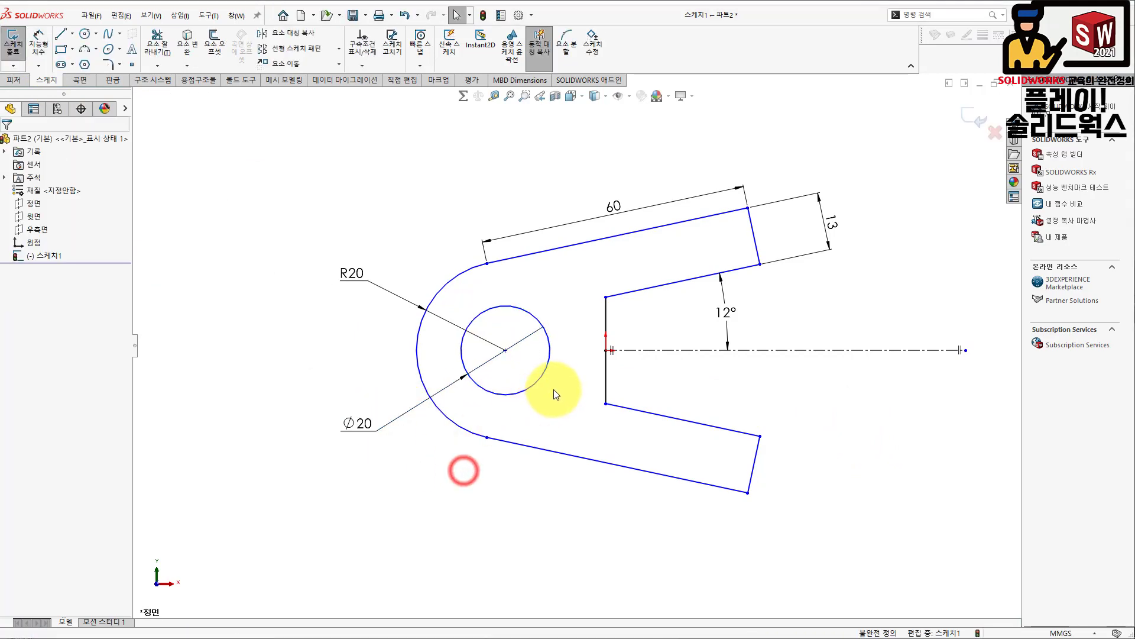
Step: Dimension the horizontal gap between the circle's nearest edge and the vertical inner line as 13 mm
left_click(38, 46)
left_click(38, 46)
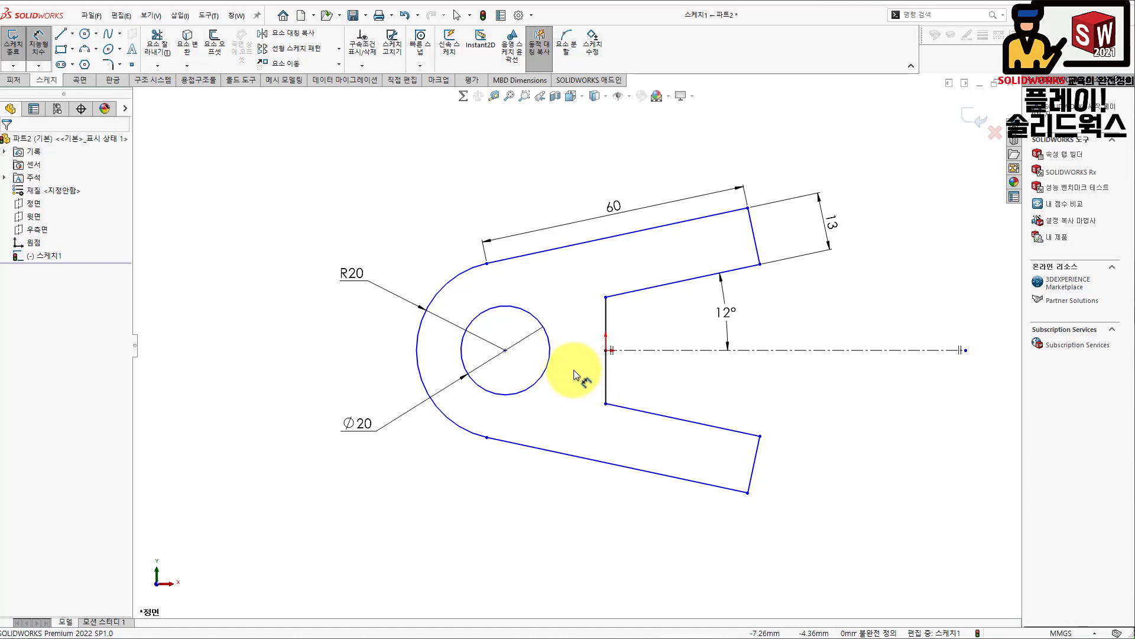
left_click(551, 349)
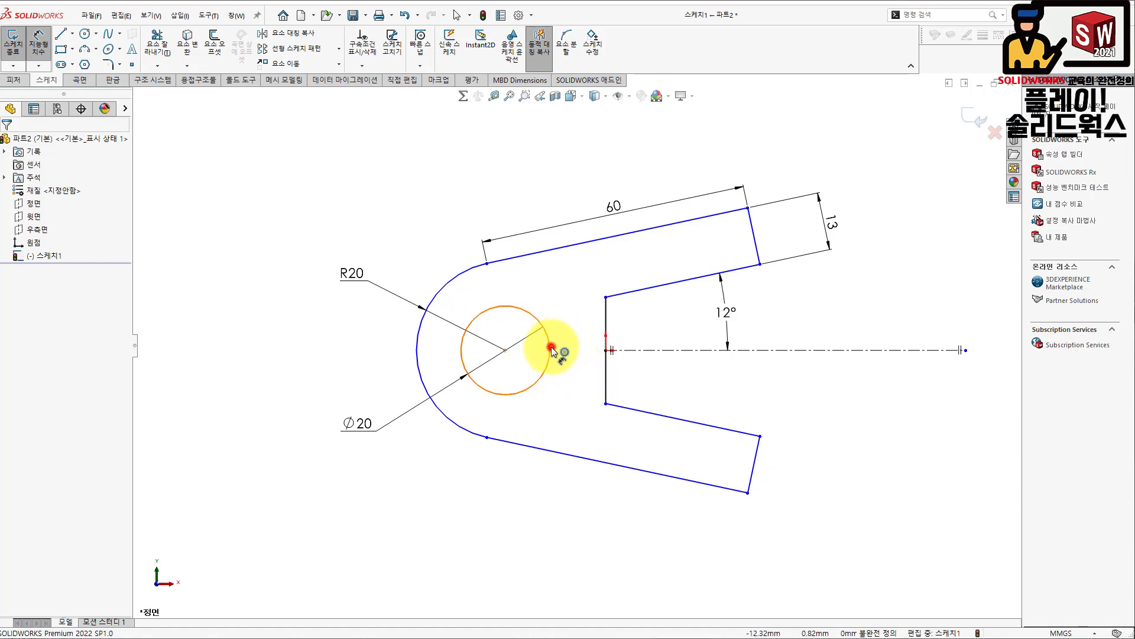
left_click(606, 322)
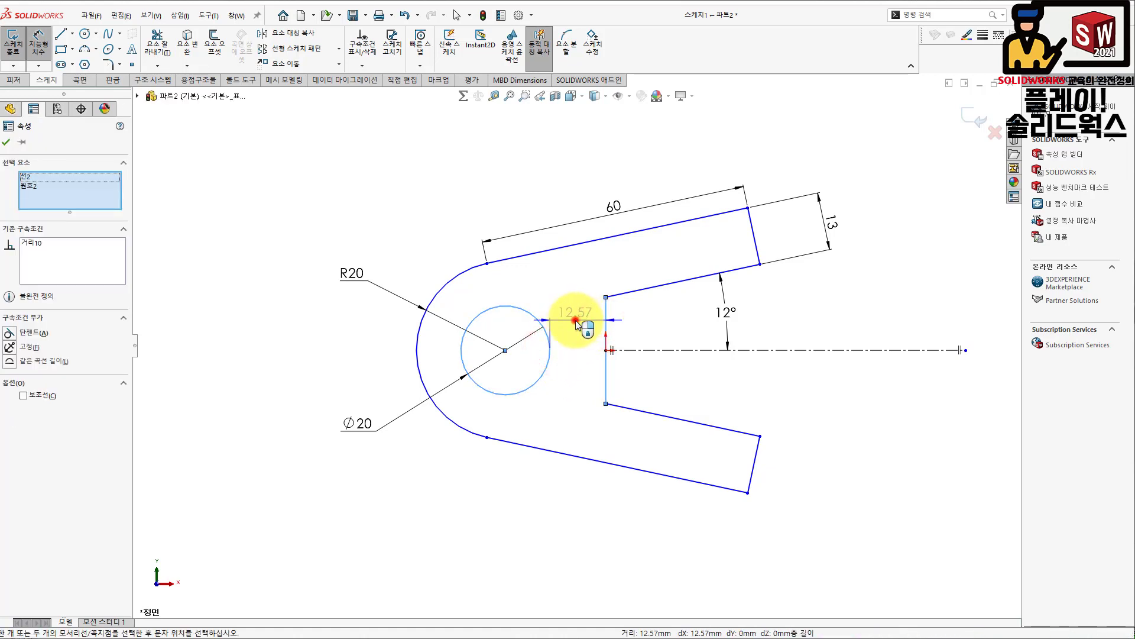
left_click(580, 322)
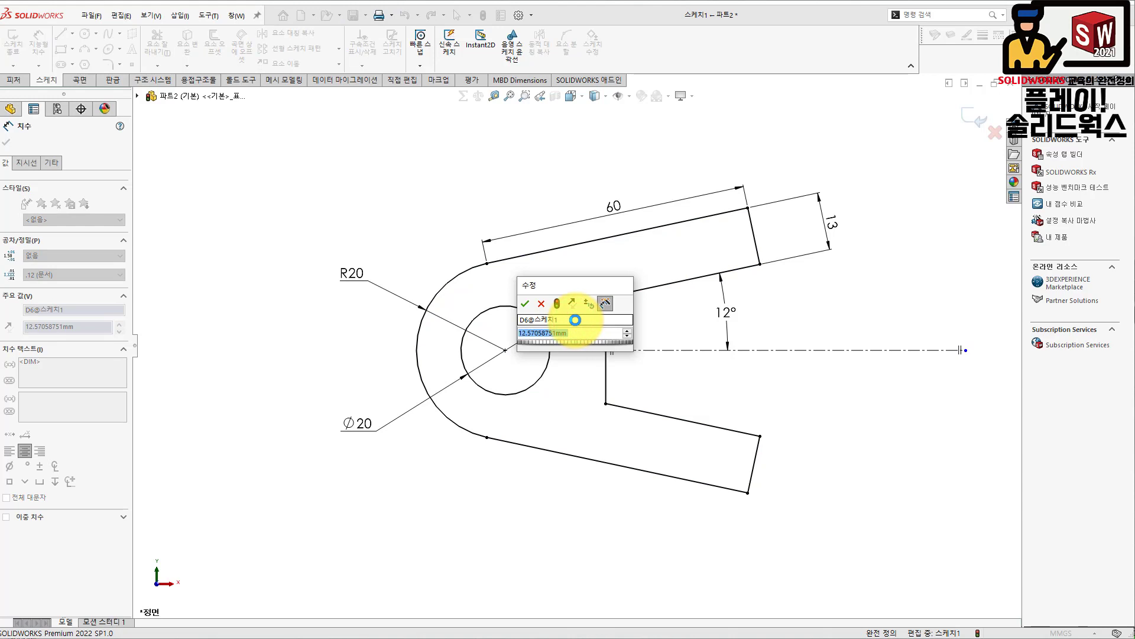
type("13")
key("Return")
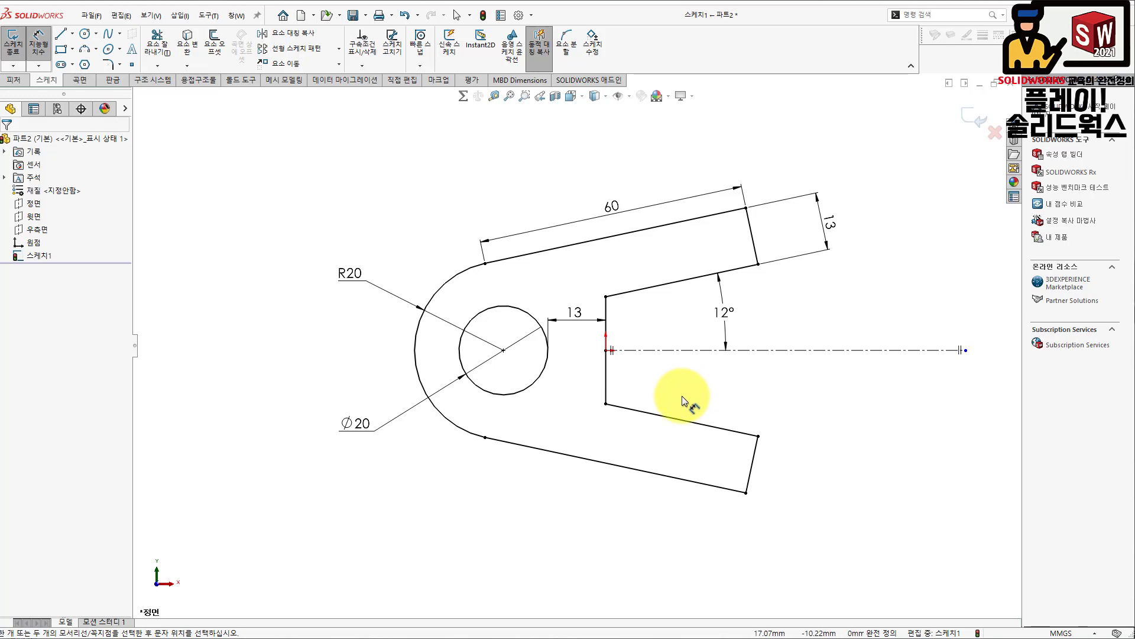
left_click(685, 387)
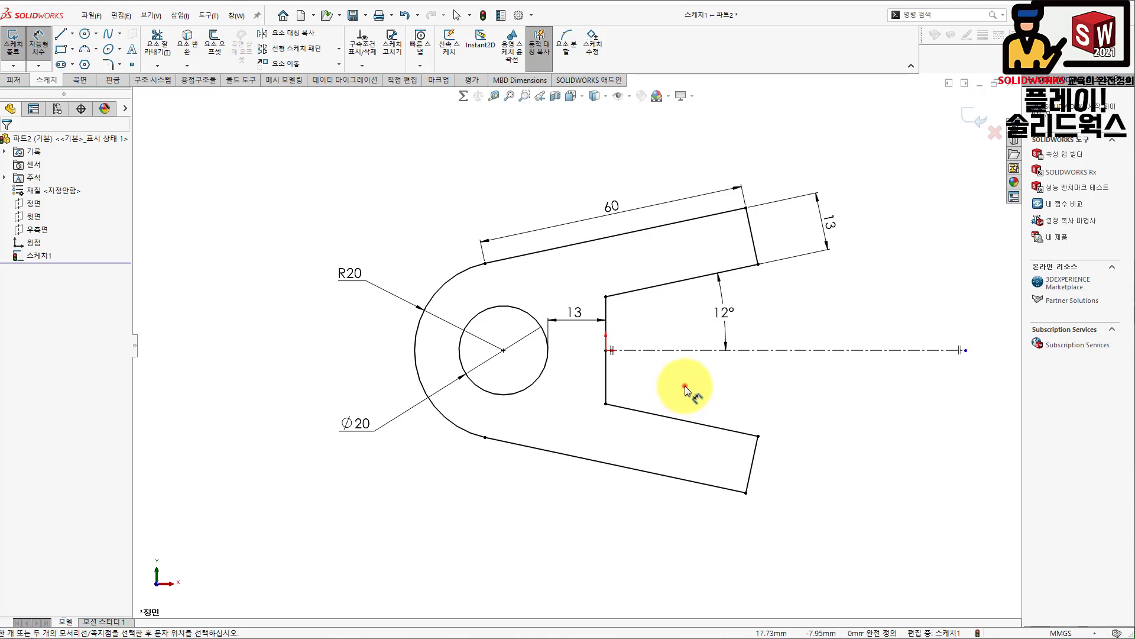
left_click(661, 311)
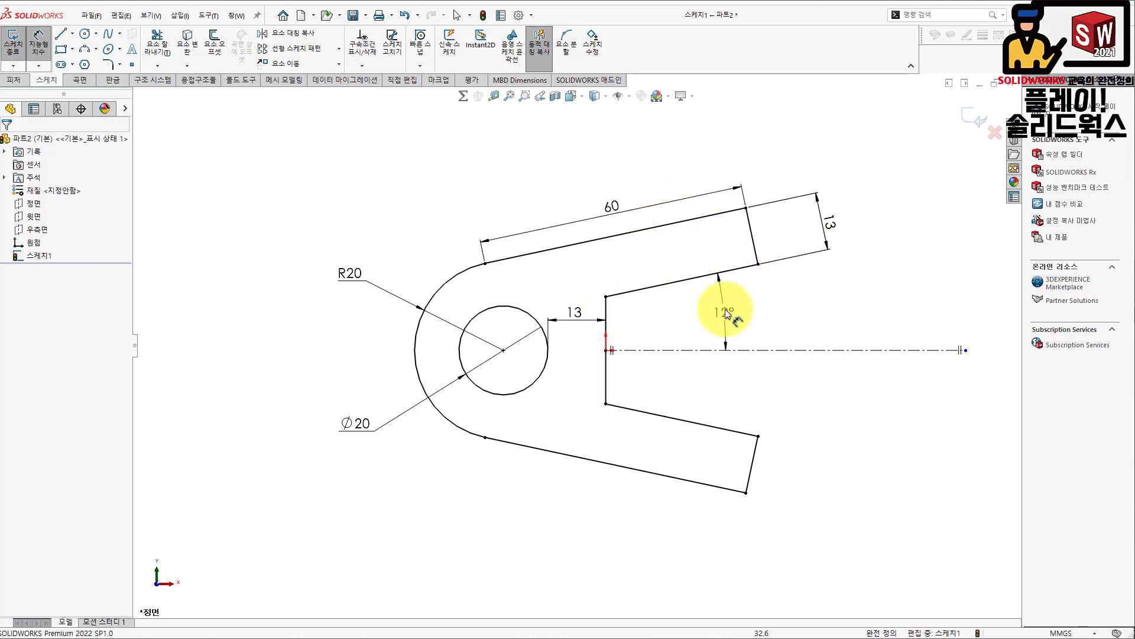
left_click(523, 160)
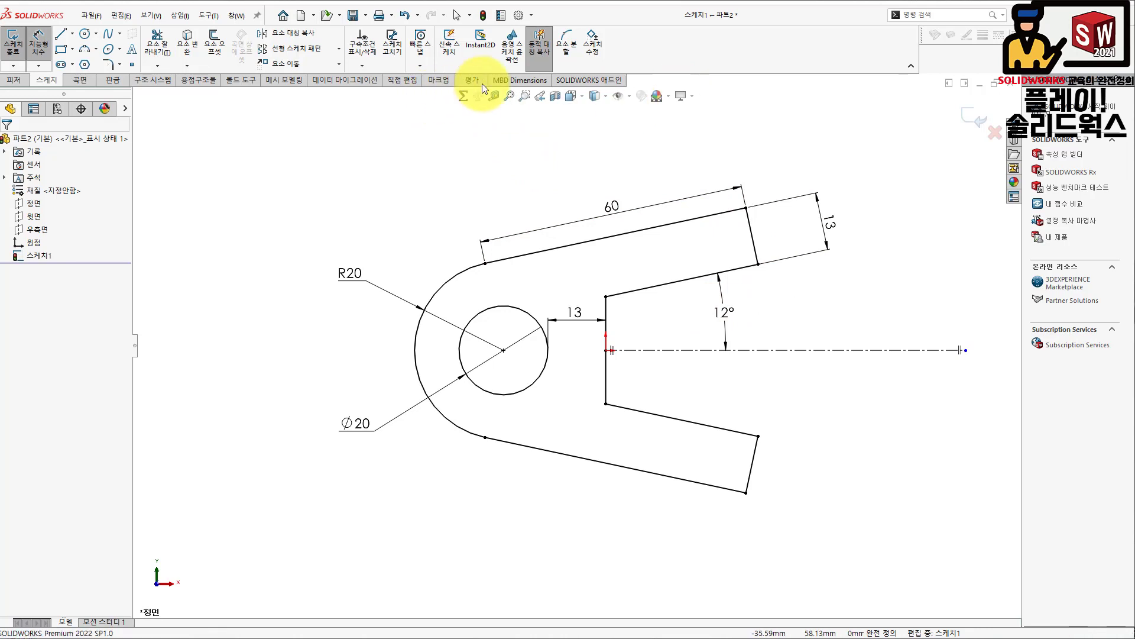
Step: Turn on the display of sketch relations in the graphics view
left_click(629, 94)
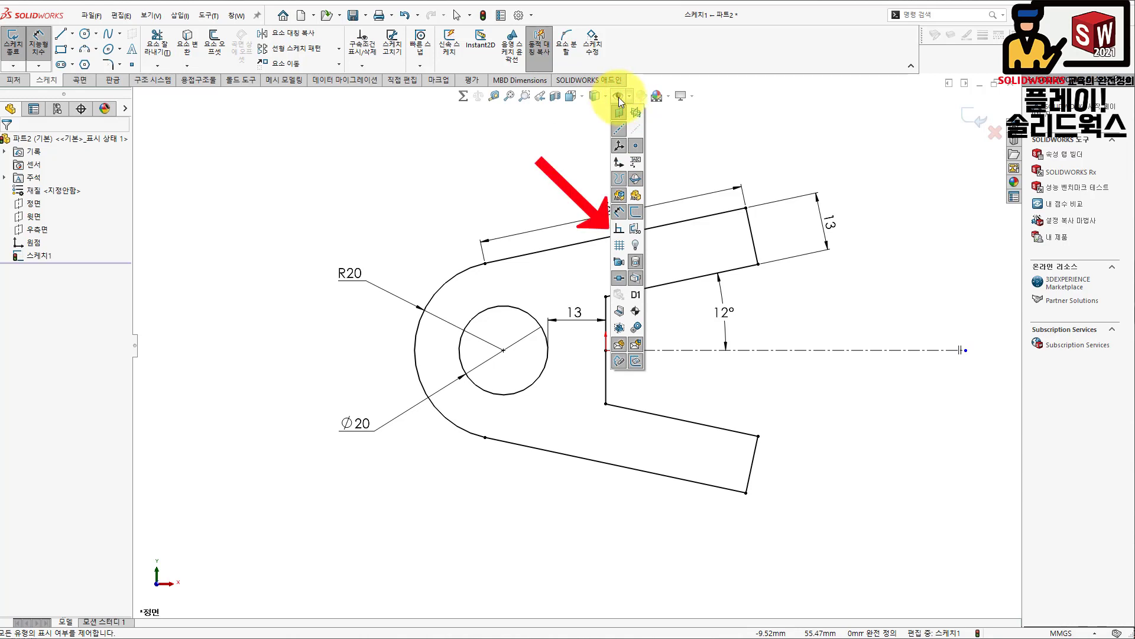
left_click(623, 229)
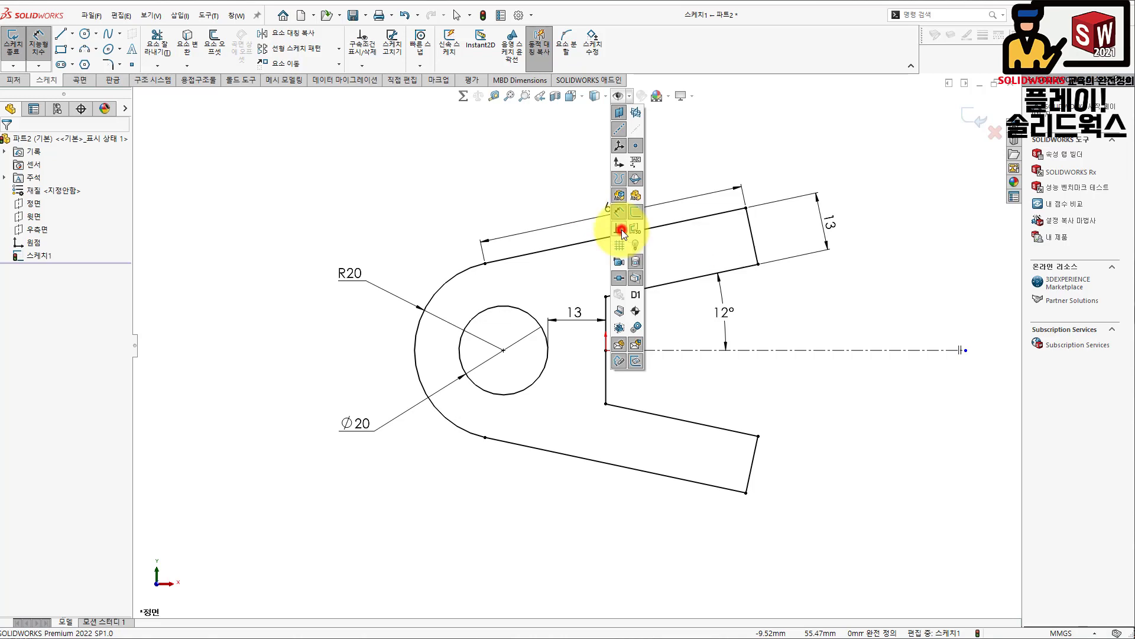
left_click(493, 208)
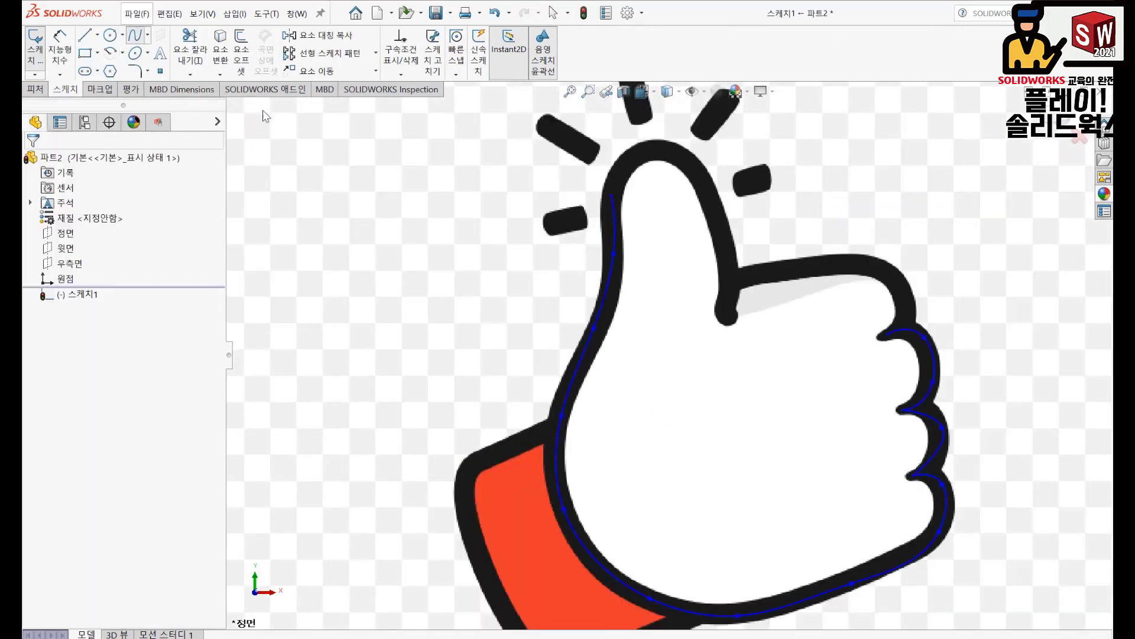
left_click(619, 208, "ctrl")
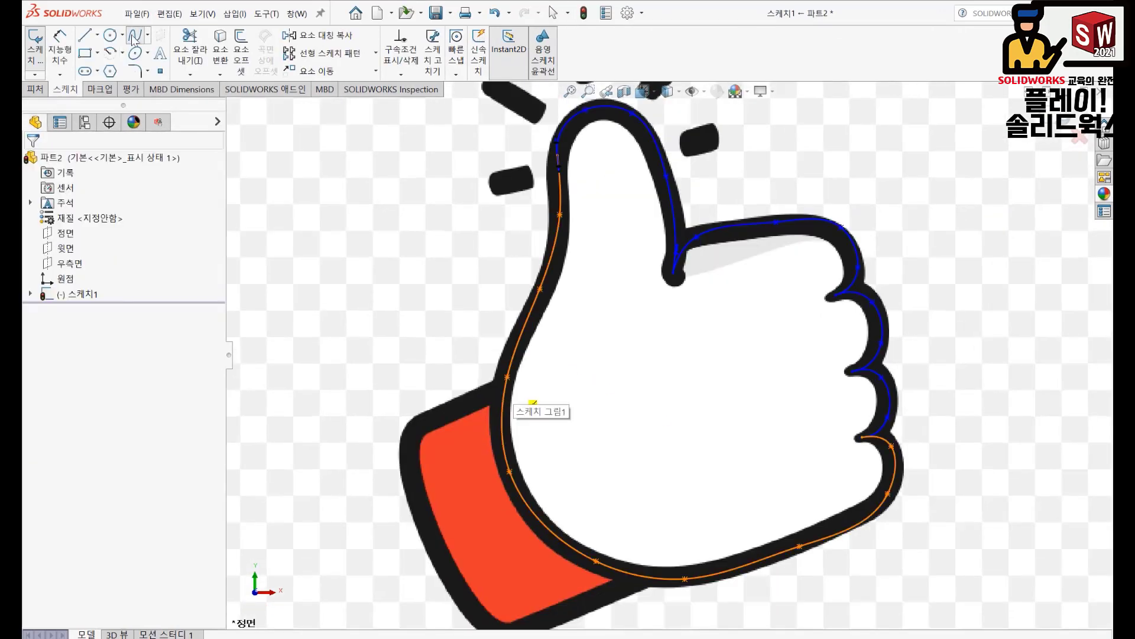